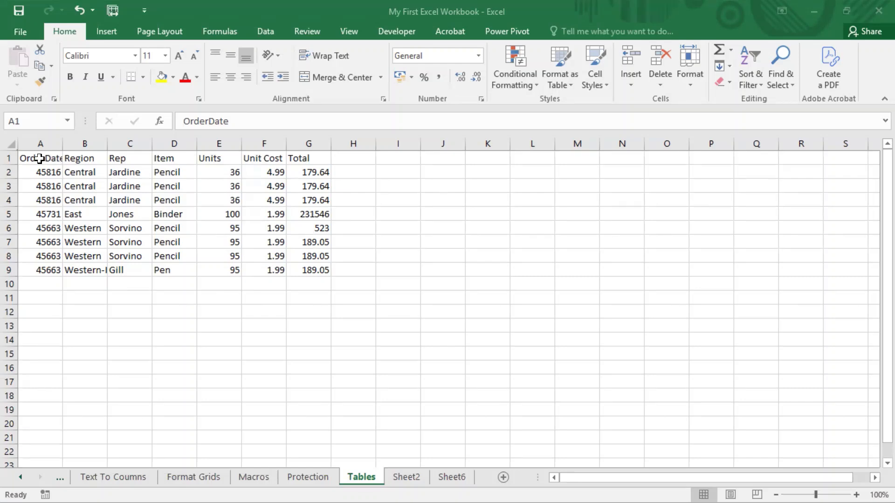
{"action": "left_click_drag", "start_coordinate": [36, 158], "coordinate": [40, 173]}
{"action": "left_click_drag", "start_coordinate": [269, 264], "coordinate": [308, 274]}
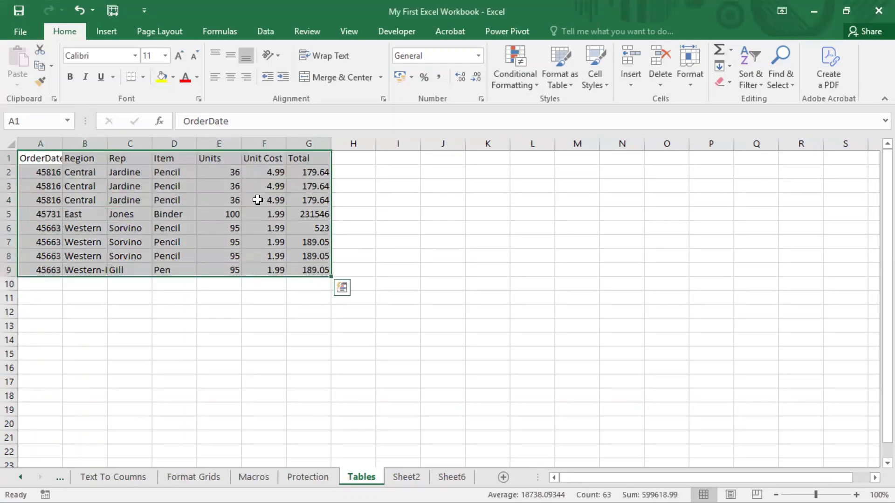
{"action": "left_click", "coordinate": [98, 254]}
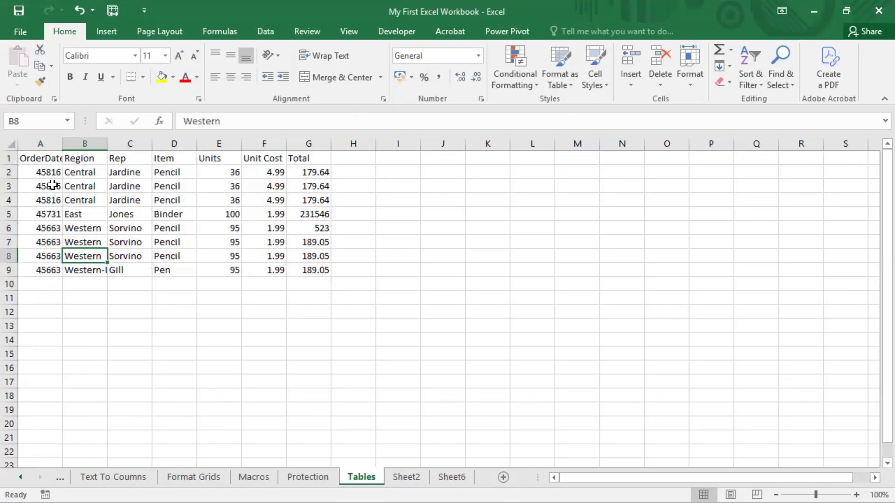
{"action": "left_click_drag", "start_coordinate": [46, 159], "coordinate": [308, 266]}
{"action": "left_click", "coordinate": [123, 325]}
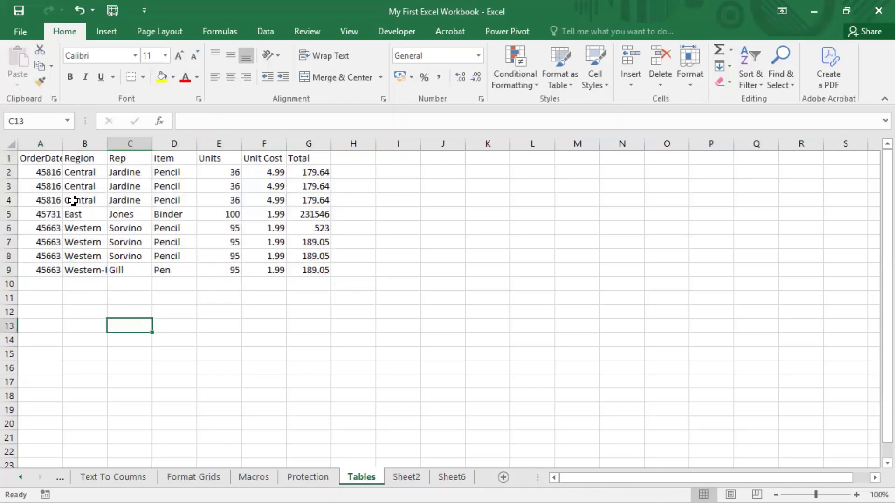
{"action": "left_click_drag", "start_coordinate": [41, 162], "coordinate": [317, 278]}
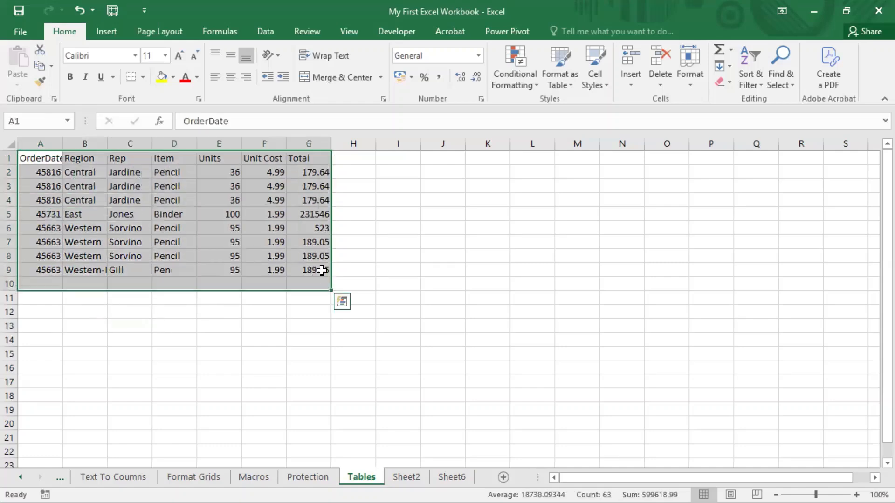
{"action": "left_click", "coordinate": [322, 270]}
{"action": "mouse_move", "coordinate": [45, 161]}
{"action": "left_mouse_down"}
{"action": "mouse_move", "coordinate": [292, 279]}
{"action": "mouse_move", "coordinate": [299, 269]}
{"action": "left_mouse_up"}
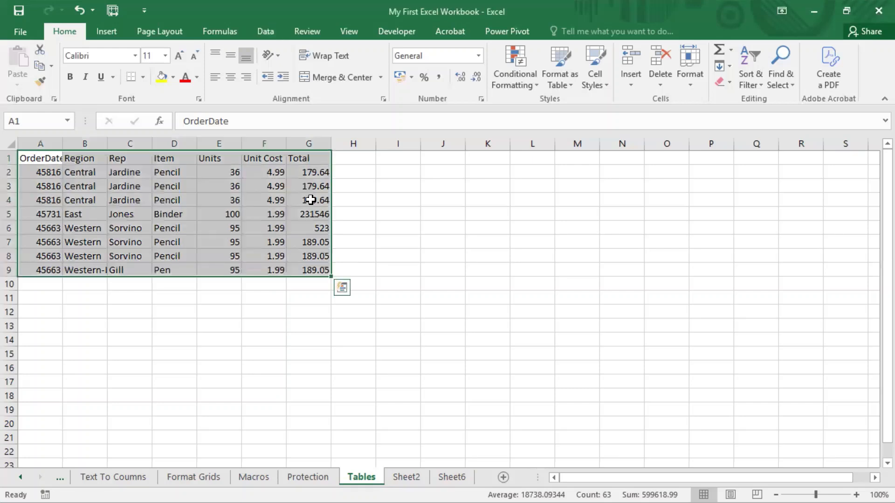
{"action": "left_click", "coordinate": [397, 297]}
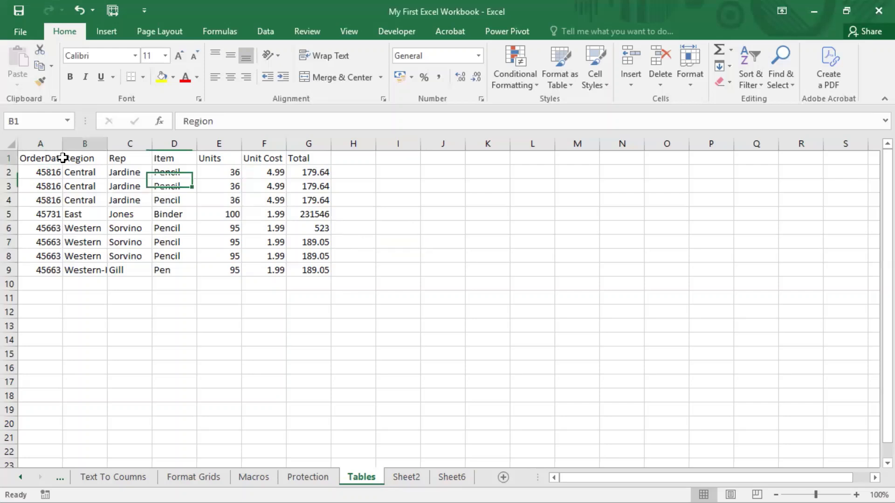
{"action": "left_click_drag", "start_coordinate": [66, 158], "coordinate": [223, 214]}
- Preview the Quick Analysis table for the range A1:G9, then dismiss it without creating the table
{"action": "left_click_drag", "start_coordinate": [18, 158], "coordinate": [315, 257]}
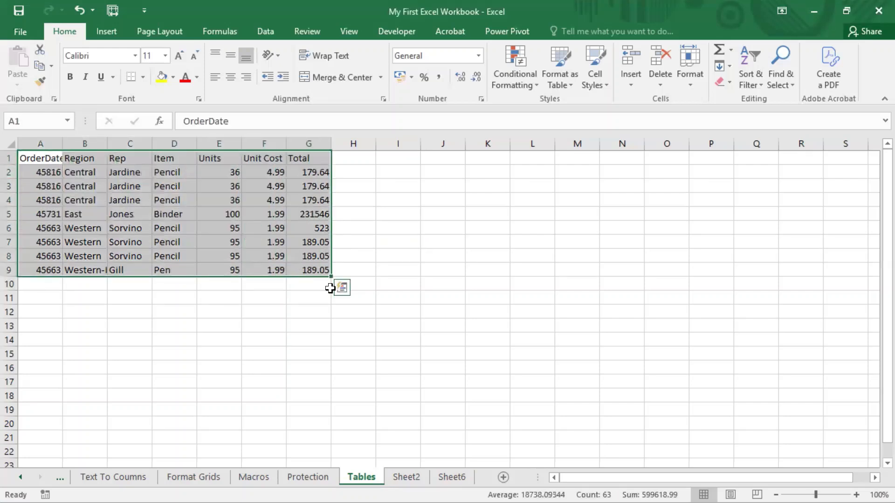
{"action": "mouse_move", "coordinate": [322, 242]}
{"action": "key", "text": "ctrl+q"}
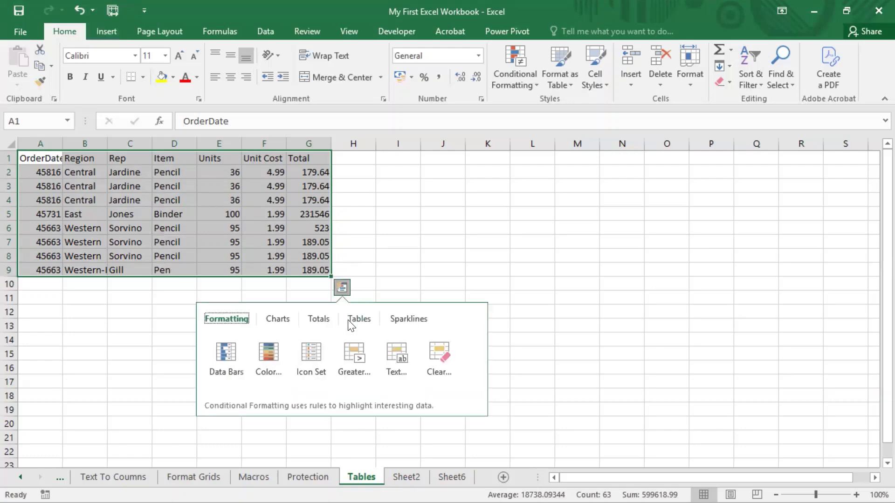
{"action": "left_click", "coordinate": [358, 319]}
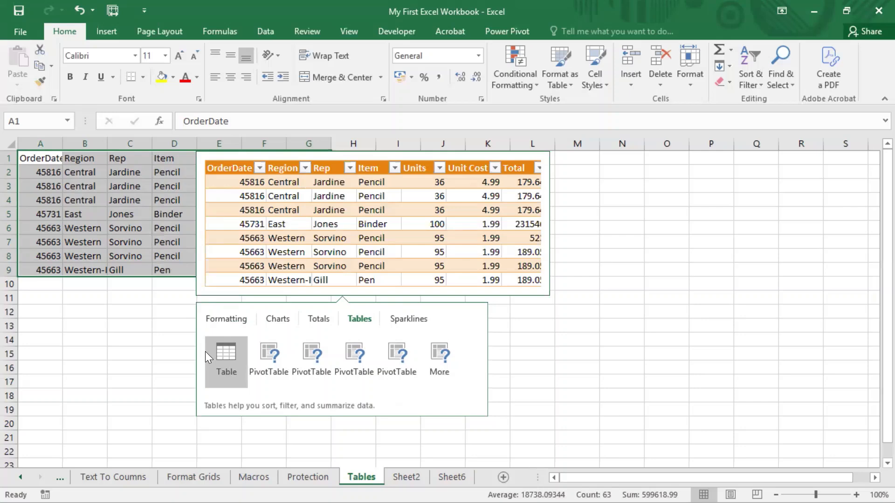
{"action": "left_click", "coordinate": [137, 324]}
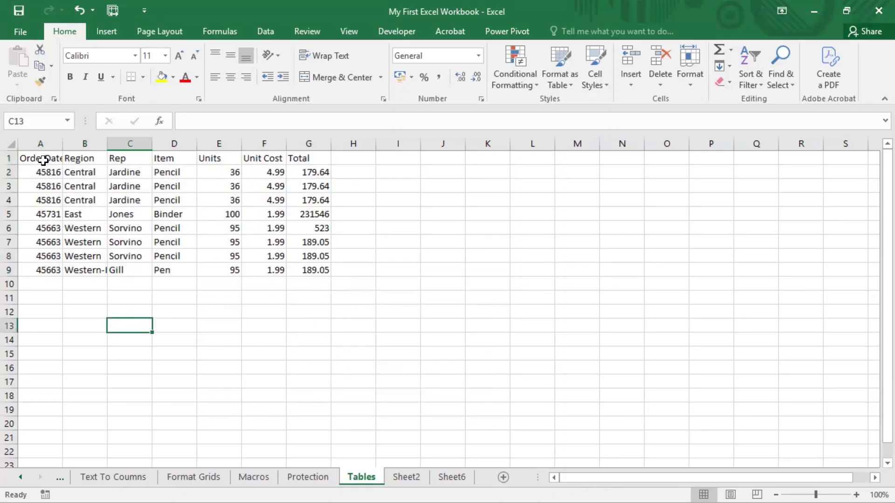
- Create a table from the range A1:G9 with the "My table has headers" option enabled
{"action": "left_click_drag", "start_coordinate": [44, 160], "coordinate": [307, 264]}
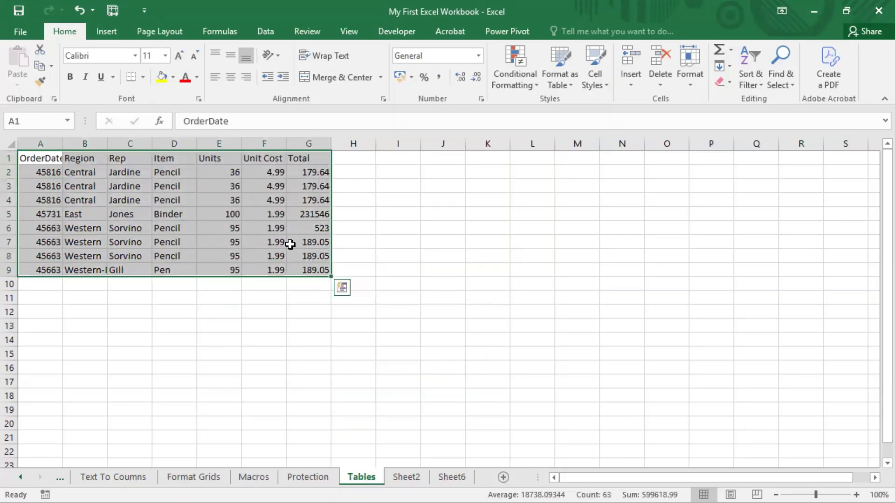
{"action": "left_click", "coordinate": [111, 33]}
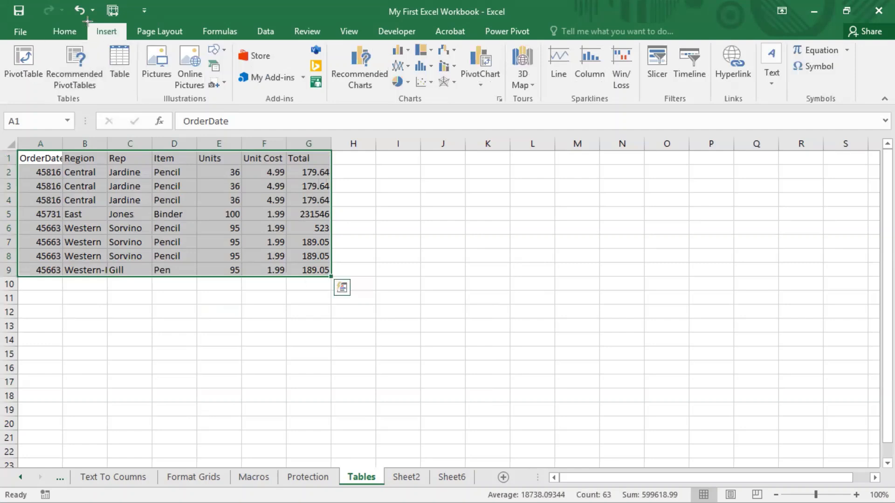
{"action": "left_click_drag", "start_coordinate": [87, 21], "coordinate": [126, 42]}
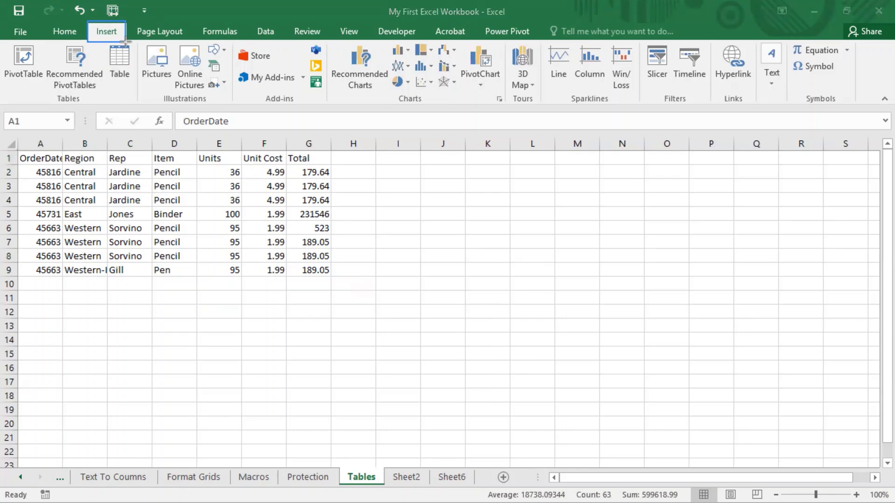
{"action": "mouse_move", "coordinate": [1, 40]}
{"action": "left_mouse_down"}
{"action": "mouse_move", "coordinate": [18, 80]}
{"action": "mouse_move", "coordinate": [138, 106]}
{"action": "left_mouse_up"}
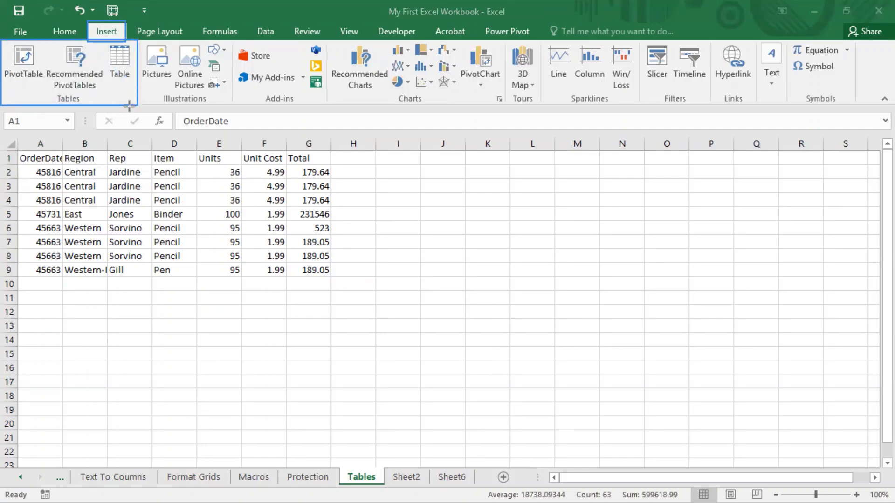
{"action": "mouse_move", "coordinate": [99, 42]}
{"action": "left_mouse_down"}
{"action": "mouse_move", "coordinate": [110, 87]}
{"action": "mouse_move", "coordinate": [134, 96]}
{"action": "left_mouse_up"}
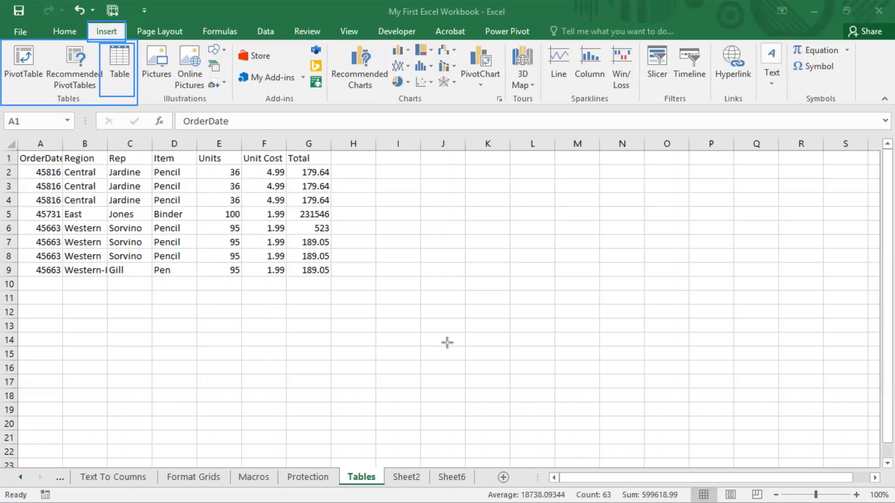
{"action": "key", "text": "ctrl+a"}
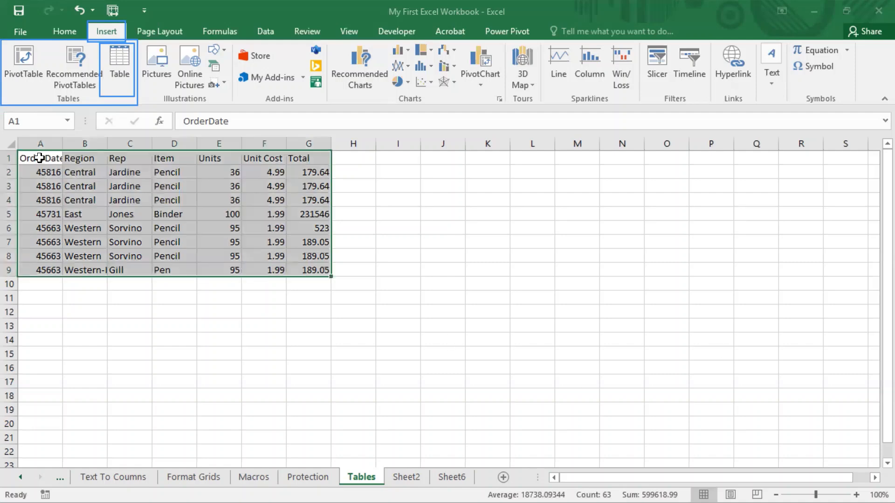
{"action": "left_click", "coordinate": [116, 68]}
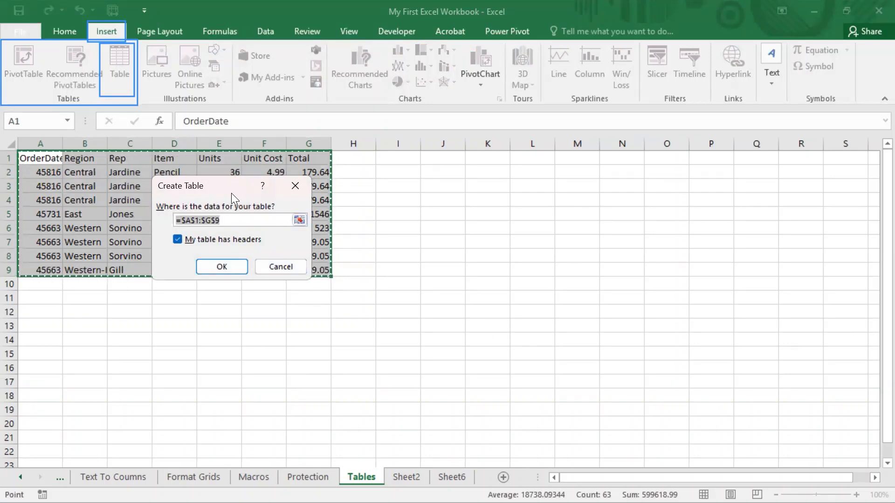
{"action": "left_click_drag", "start_coordinate": [232, 198], "coordinate": [238, 302]}
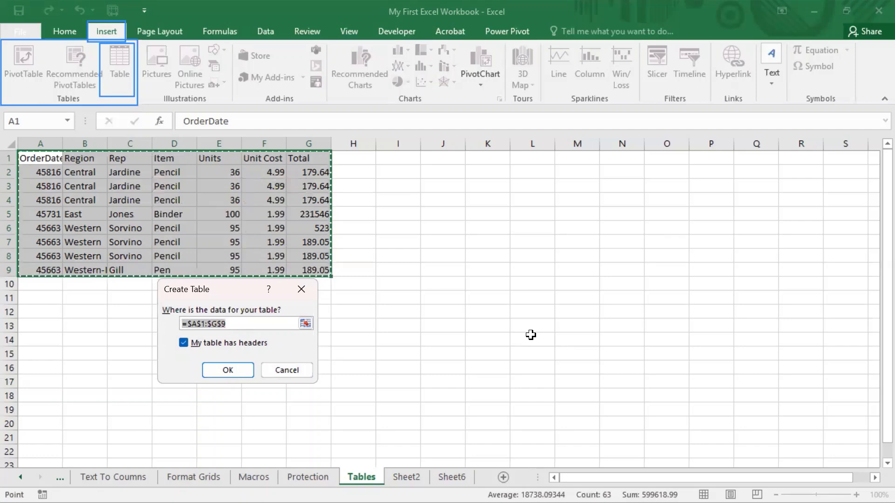
{"action": "left_click_drag", "start_coordinate": [155, 304], "coordinate": [317, 336]}
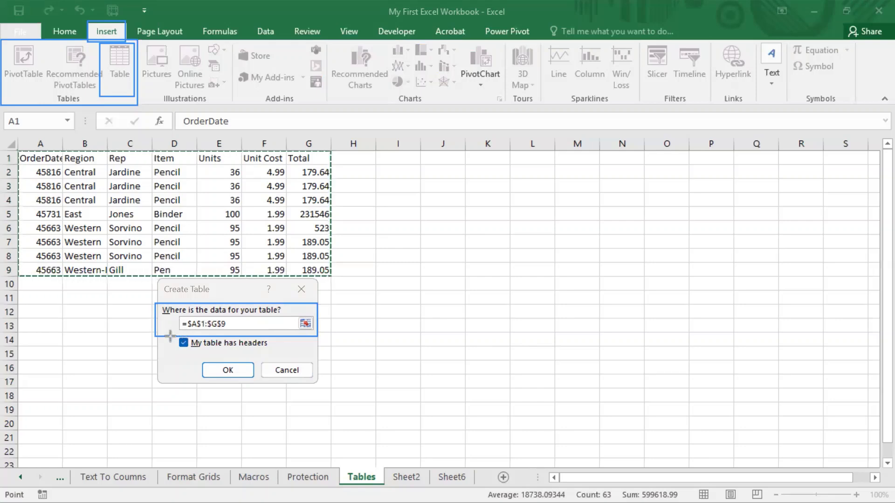
{"action": "left_click_drag", "start_coordinate": [169, 333], "coordinate": [283, 357]}
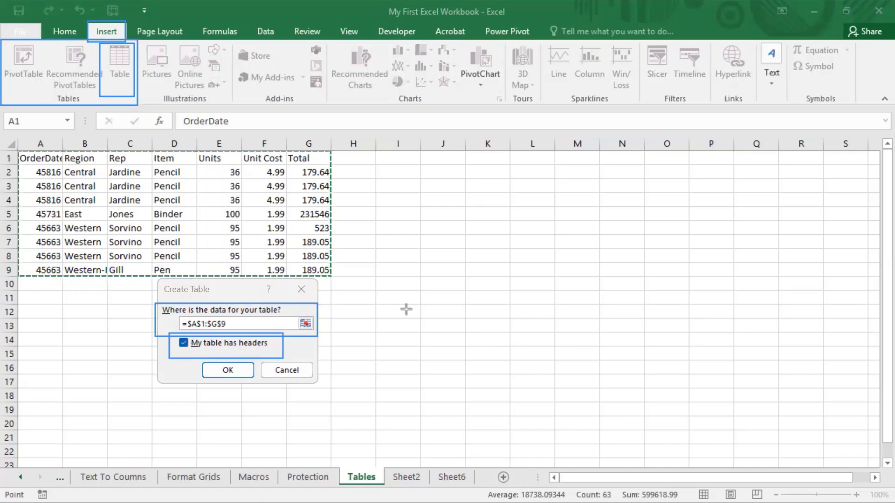
{"action": "left_click", "coordinate": [182, 342]}
{"action": "left_click", "coordinate": [182, 343]}
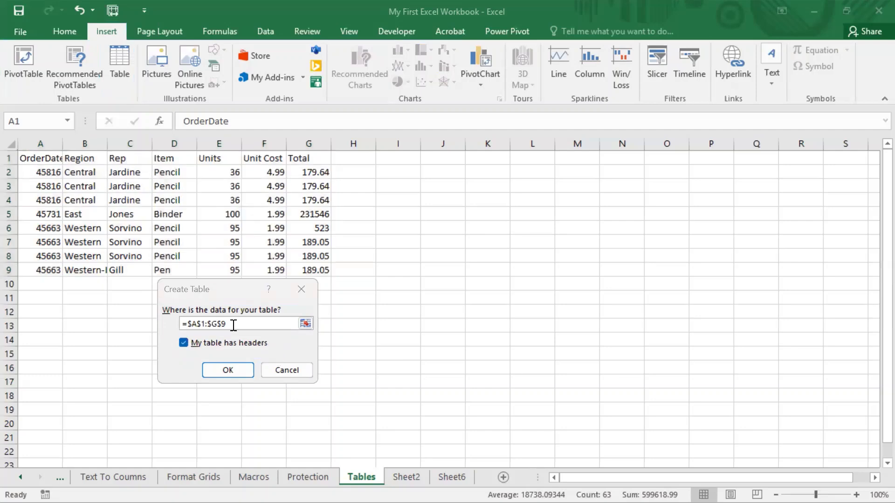
{"action": "left_click", "coordinate": [228, 370]}
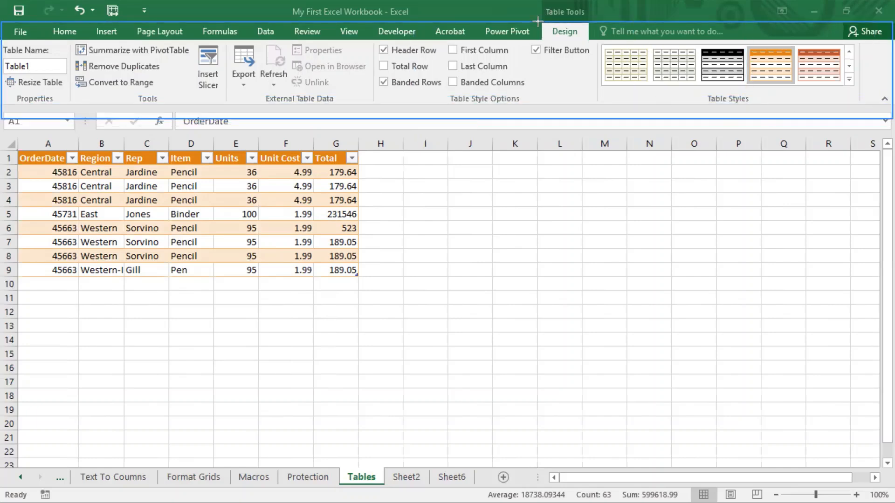
{"action": "left_click_drag", "start_coordinate": [542, 23], "coordinate": [592, 42]}
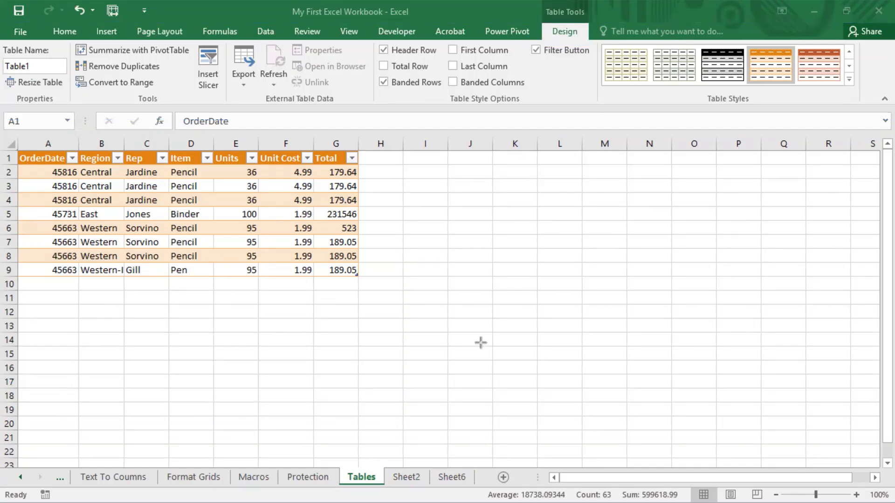
- Undo the creation of the table on the order data
{"action": "left_click", "coordinate": [80, 9]}
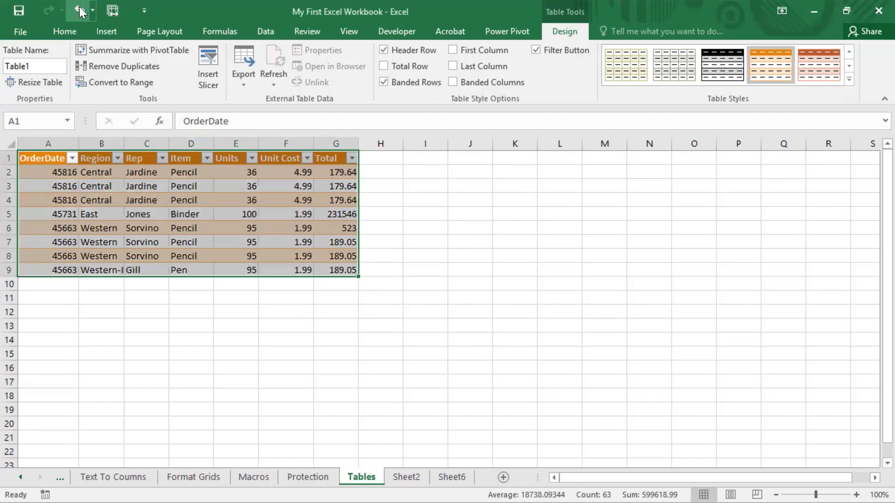
{"action": "left_click", "coordinate": [80, 8]}
{"action": "left_click", "coordinate": [189, 283]}
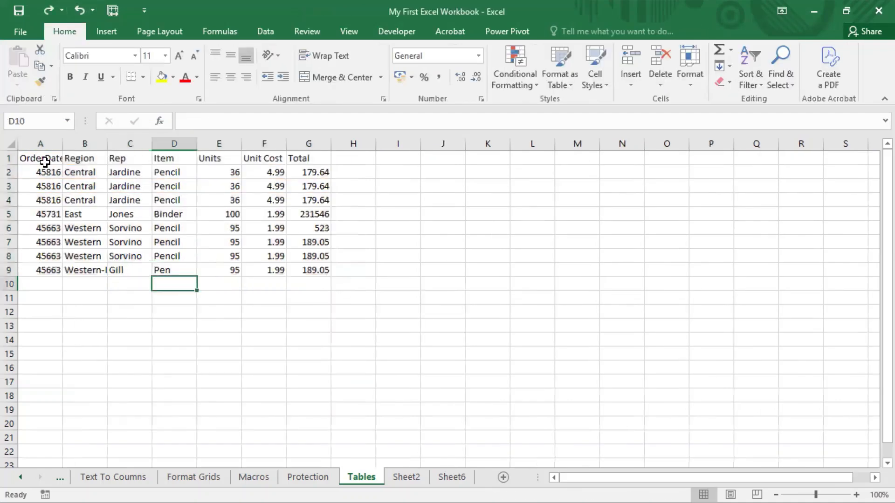
{"action": "left_click_drag", "start_coordinate": [44, 162], "coordinate": [313, 269]}
{"action": "key", "text": "ctrl+t"}
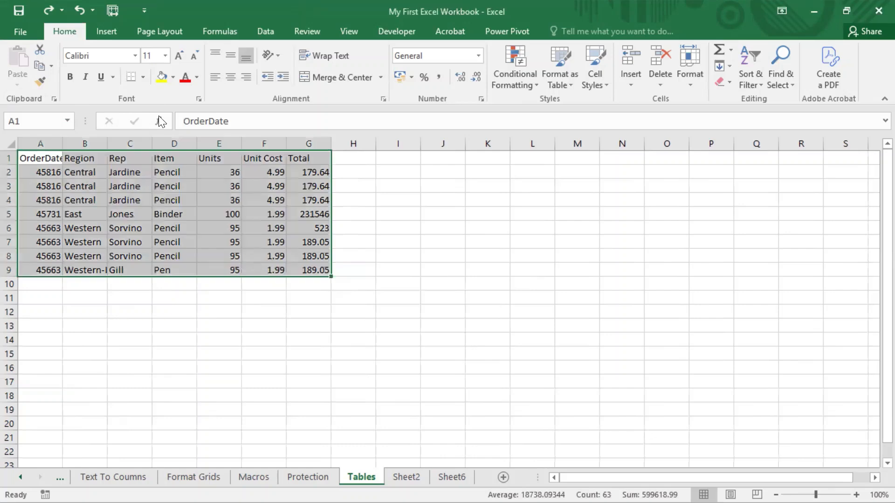
{"action": "left_click", "coordinate": [398, 227]}
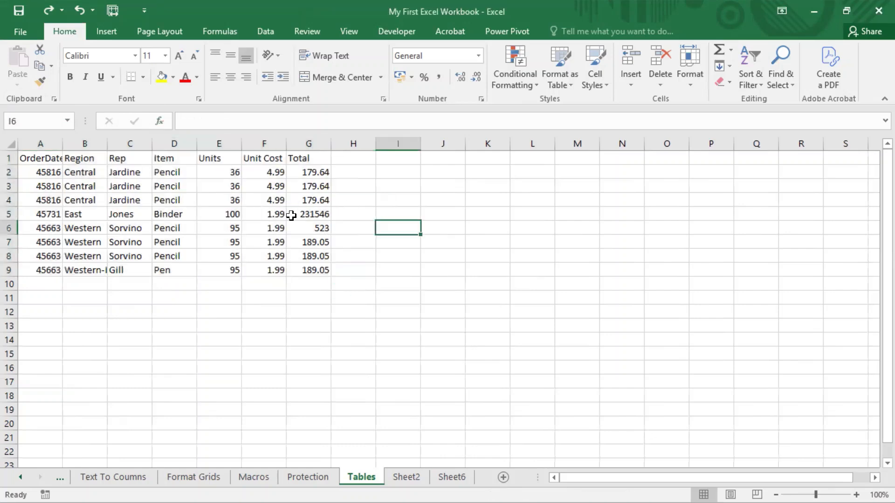
- Switch to the On-Screen Keyboard so it shows over the Tables worksheet, and return focus to the sheet
{"action": "left_click", "coordinate": [47, 157]}
{"action": "left_click_drag", "start_coordinate": [47, 157], "coordinate": [303, 270]}
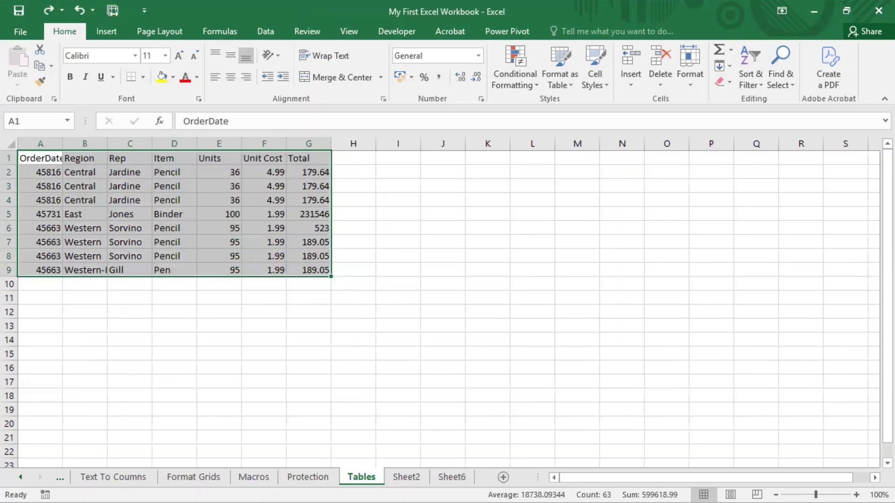
{"action": "key", "text": "alt+Tab"}
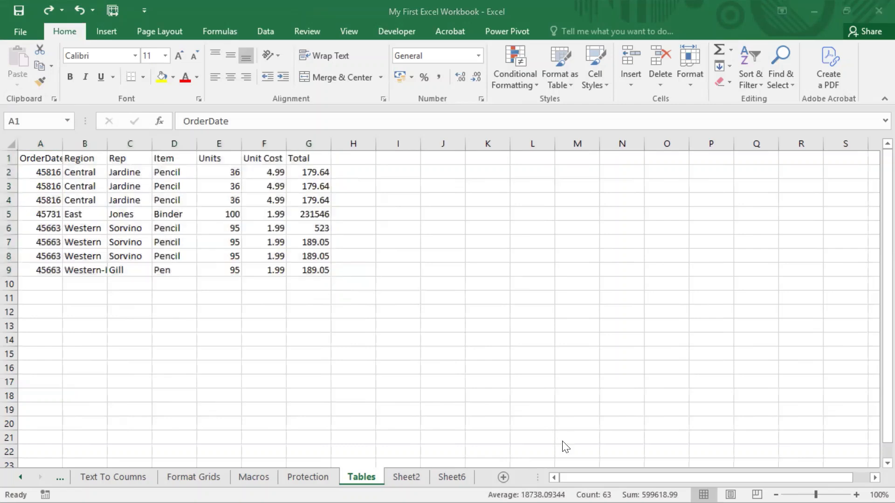
{"action": "key", "text": "alt+Tab"}
{"action": "key", "text": "alt+Tab"}
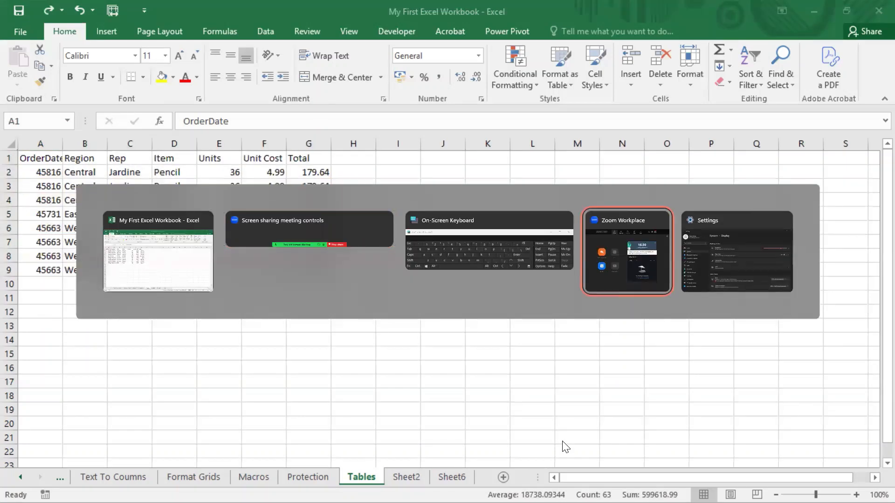
{"action": "key", "text": "alt+shift+Tab"}
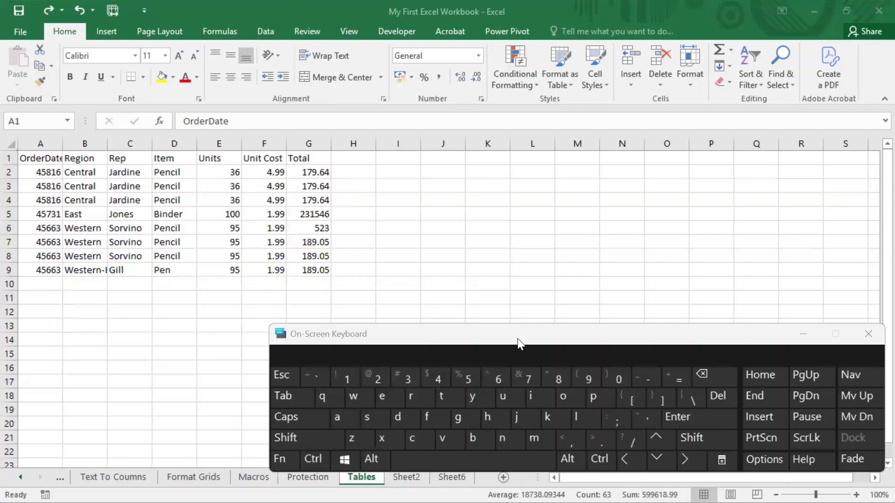
{"action": "left_click", "coordinate": [101, 221]}
- Bring up the Create Table dialog for the range A1:G9 using the On-Screen Keyboard, and cancel without creating a table
{"action": "left_click", "coordinate": [42, 159]}
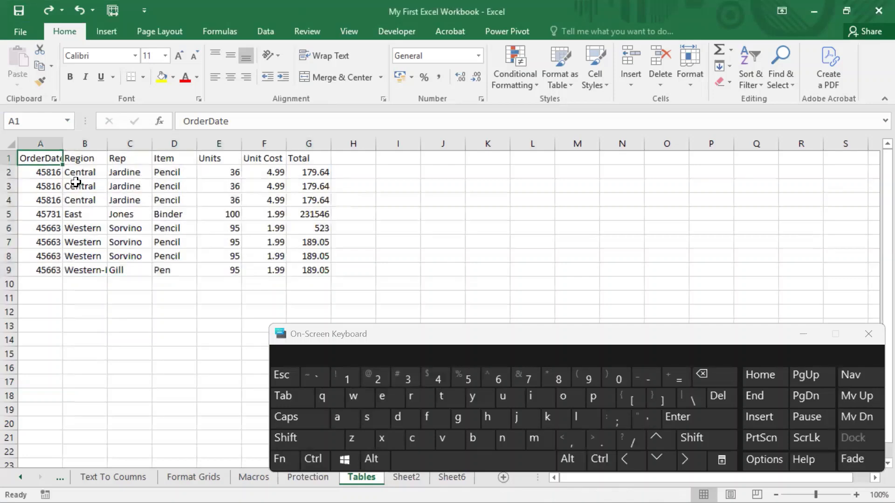
{"action": "left_click_drag", "start_coordinate": [76, 182], "coordinate": [303, 277]}
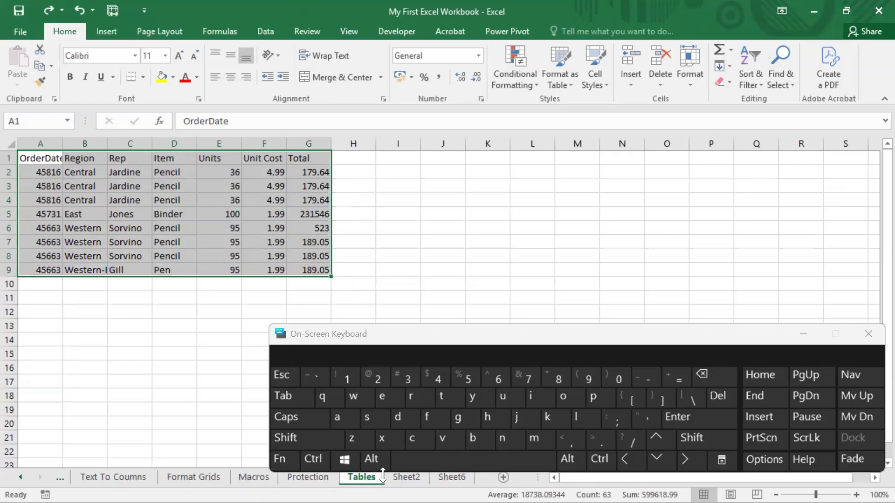
{"action": "left_click", "coordinate": [375, 460]}
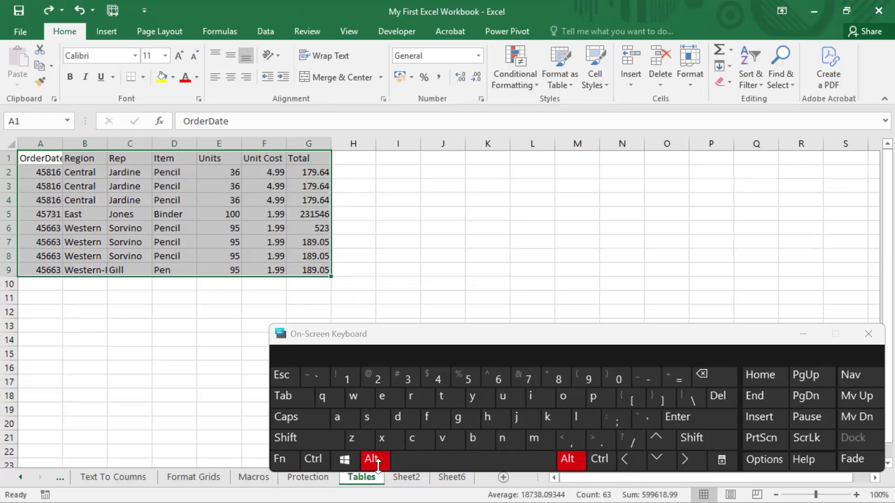
{"action": "left_click", "coordinate": [377, 462]}
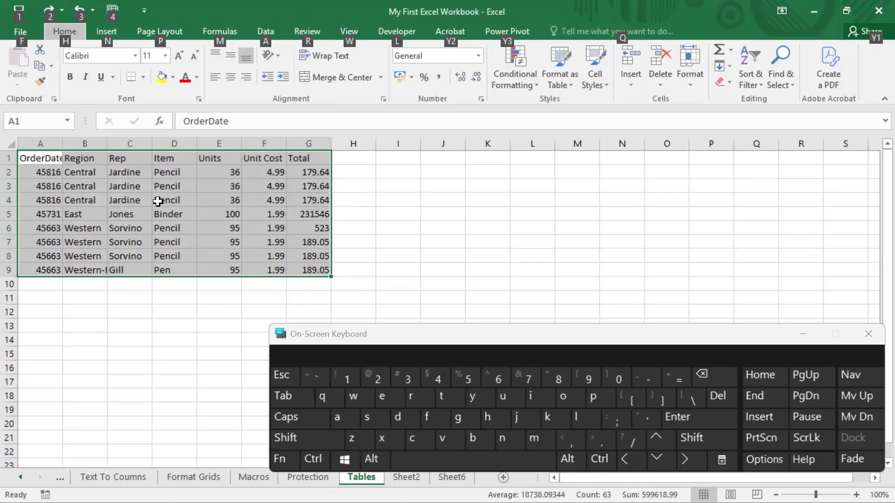
{"action": "left_click", "coordinate": [507, 439]}
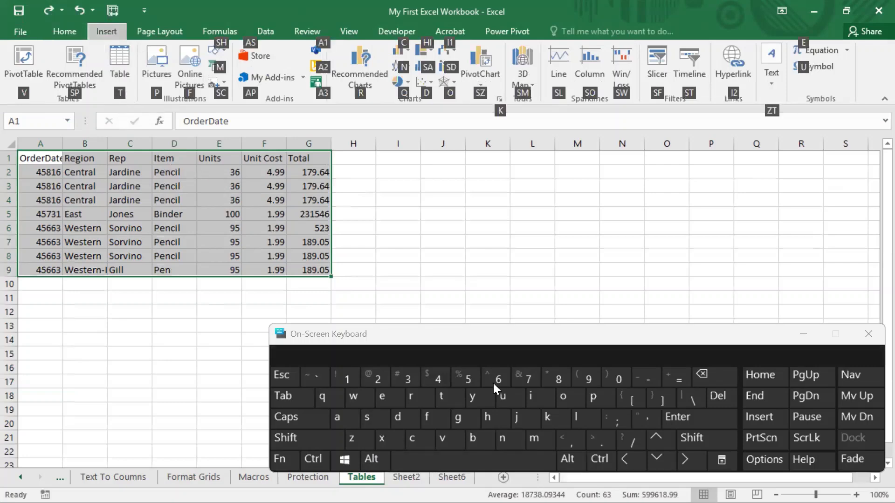
{"action": "left_click", "coordinate": [442, 400]}
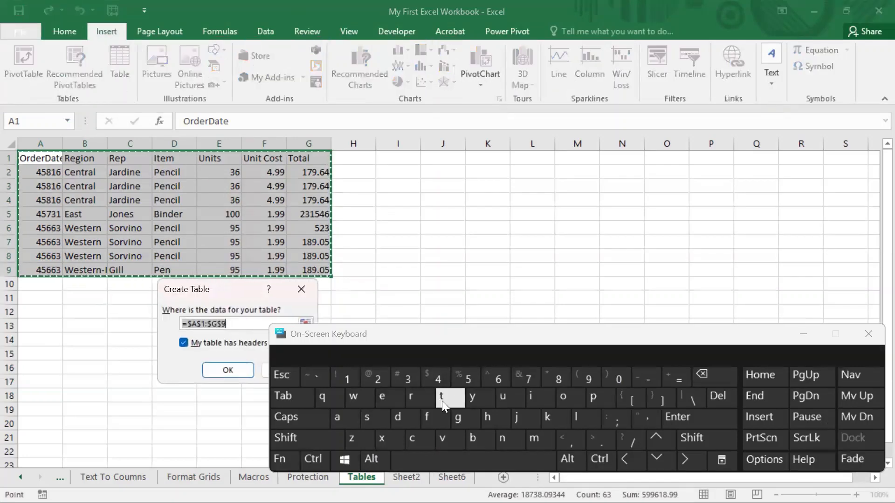
{"action": "left_click_drag", "start_coordinate": [221, 287], "coordinate": [160, 271]}
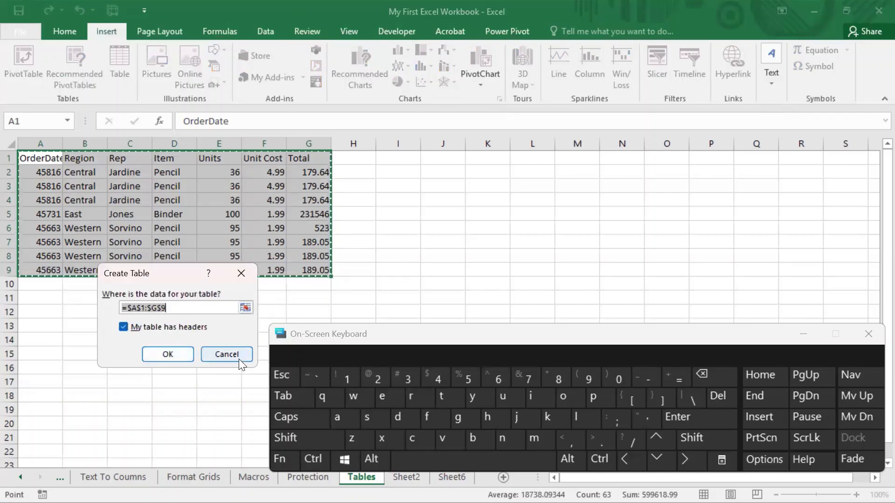
{"action": "left_click", "coordinate": [227, 354]}
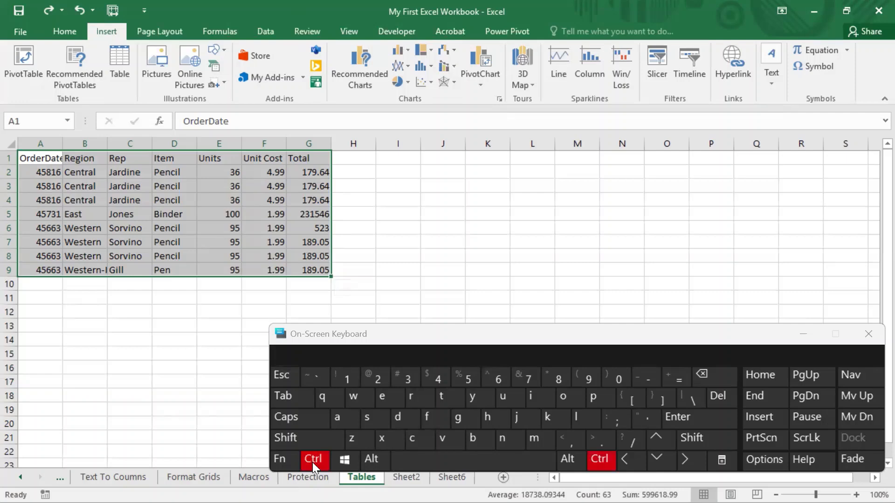
- Reopen the Create Table dialog for the still selected order data with the direct shortcut, check its range, and cancel it
{"action": "left_click", "coordinate": [444, 395]}
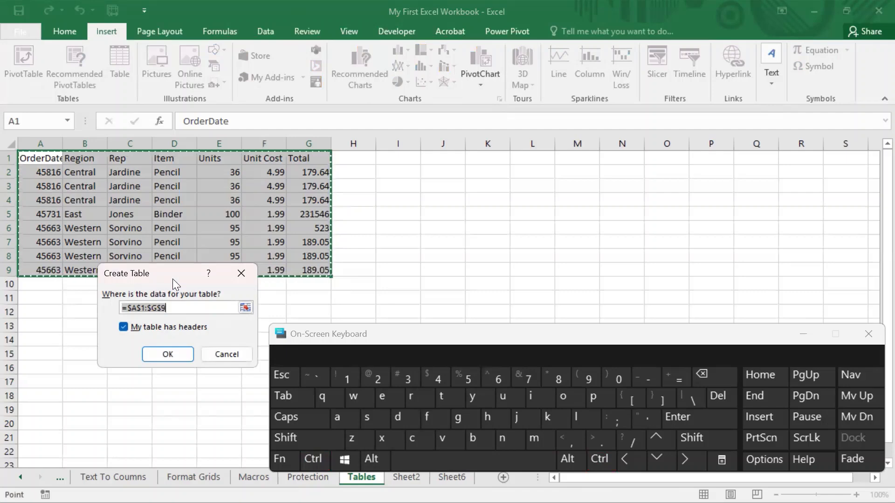
{"action": "left_click", "coordinate": [175, 309]}
{"action": "left_click", "coordinate": [236, 355]}
- Starting from the empty cell J2, create a table with $A$1:$G$9 as its data range and "My table has headers" enabled
{"action": "left_click", "coordinate": [415, 215]}
{"action": "left_click", "coordinate": [361, 161]}
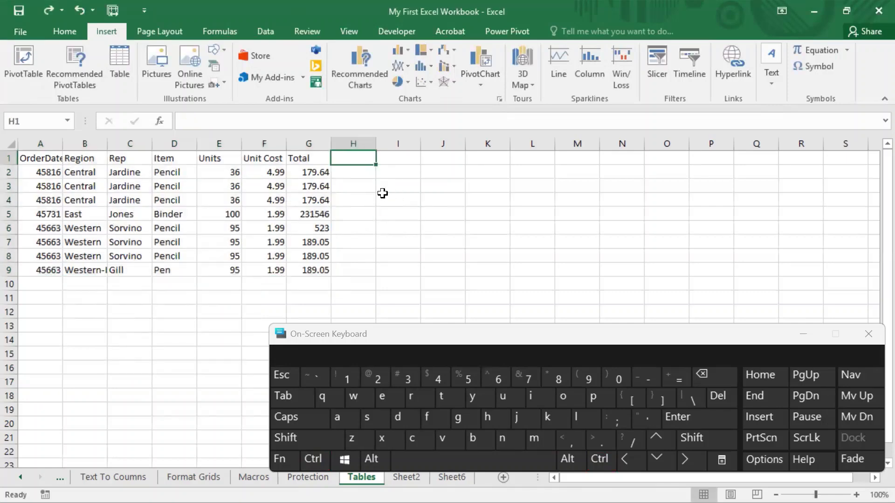
{"action": "key", "text": "Right"}
{"action": "key", "text": "Right"}
{"action": "key", "text": "Down"}
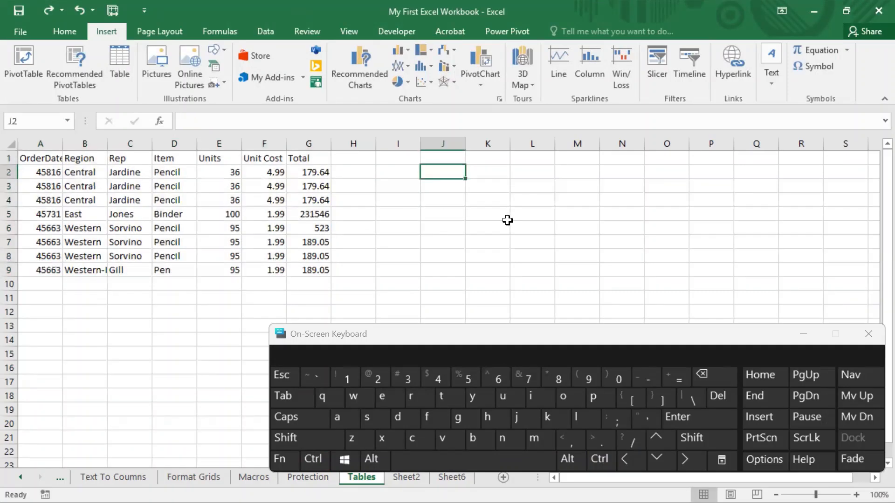
{"action": "key", "text": "ctrl+t"}
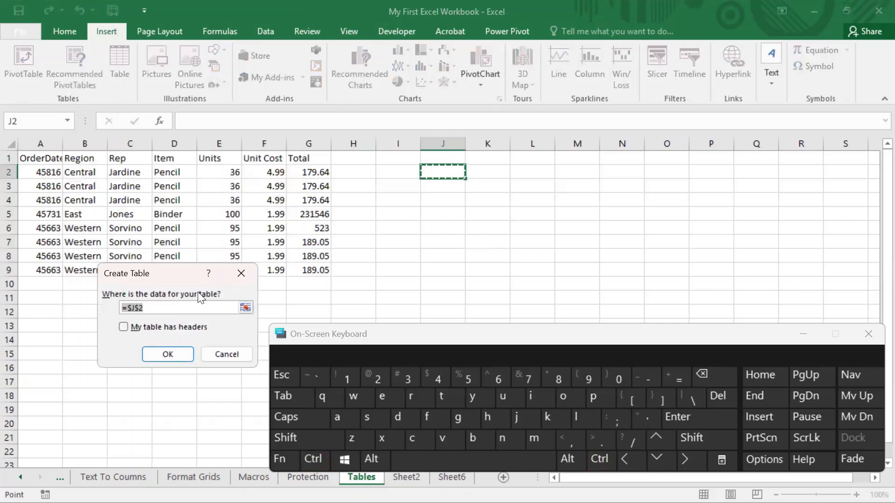
{"action": "left_click", "coordinate": [238, 305]}
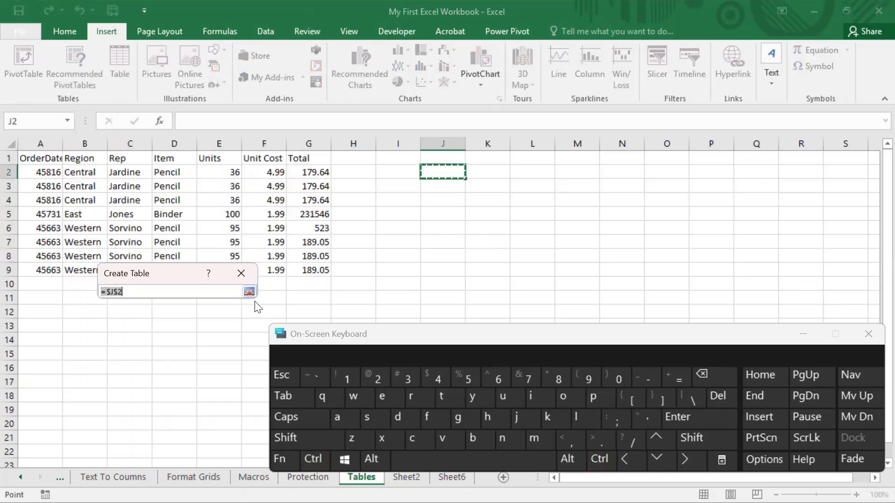
{"action": "left_click_drag", "start_coordinate": [40, 159], "coordinate": [307, 267]}
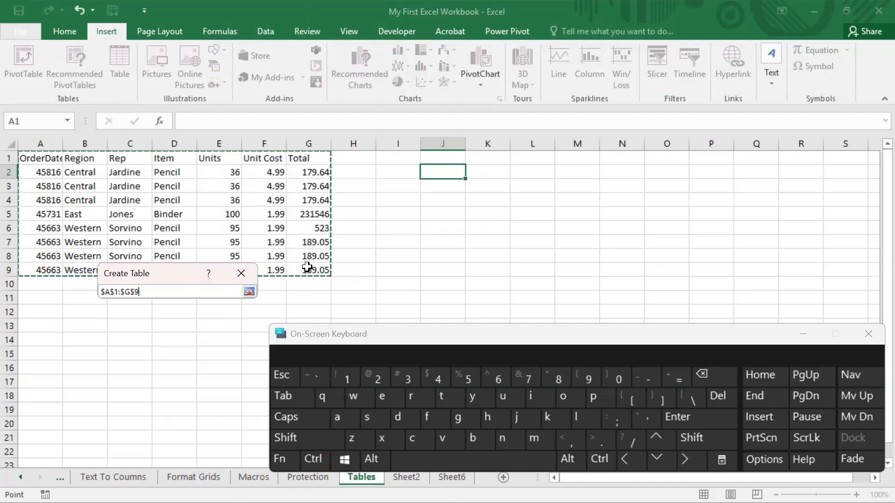
{"action": "left_click", "coordinate": [254, 292]}
{"action": "left_click", "coordinate": [124, 327]}
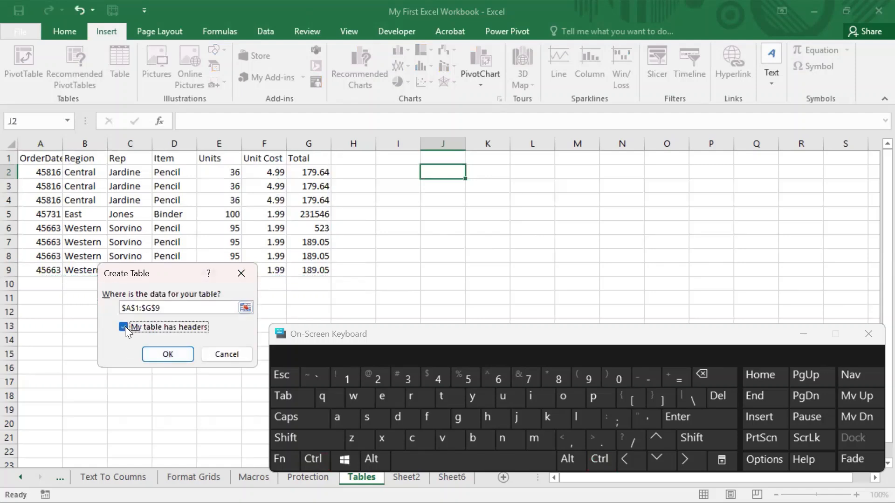
{"action": "left_click", "coordinate": [168, 355]}
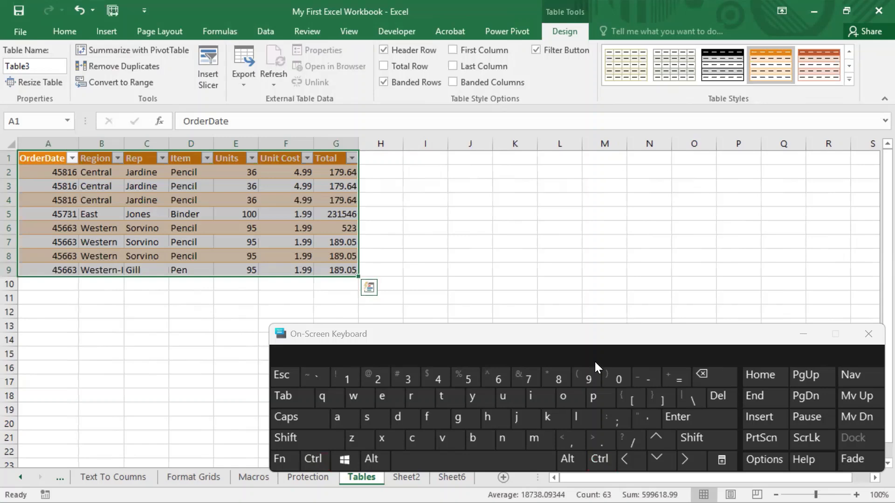
- Minimize the On-Screen Keyboard and undo the creation of the table on the order data
{"action": "left_click", "coordinate": [805, 334]}
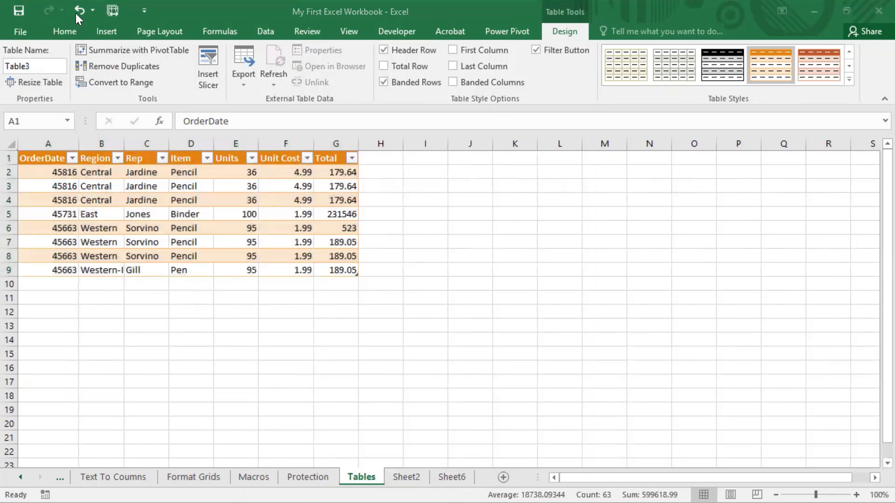
{"action": "left_click", "coordinate": [78, 5]}
{"action": "left_click", "coordinate": [76, 8]}
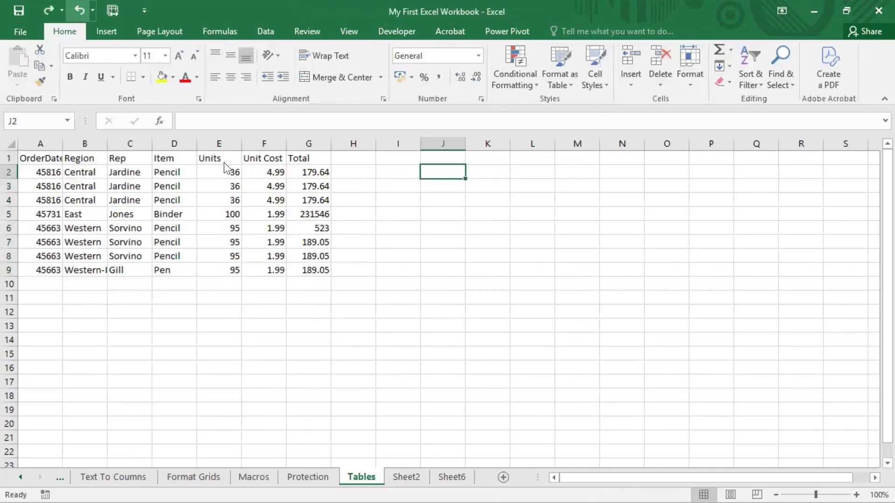
- Convert the range A1:G9 into a table that uses the first row as headers
{"action": "mouse_move", "coordinate": [32, 160]}
{"action": "left_mouse_down"}
{"action": "mouse_move", "coordinate": [233, 214]}
{"action": "mouse_move", "coordinate": [315, 269]}
{"action": "left_mouse_up"}
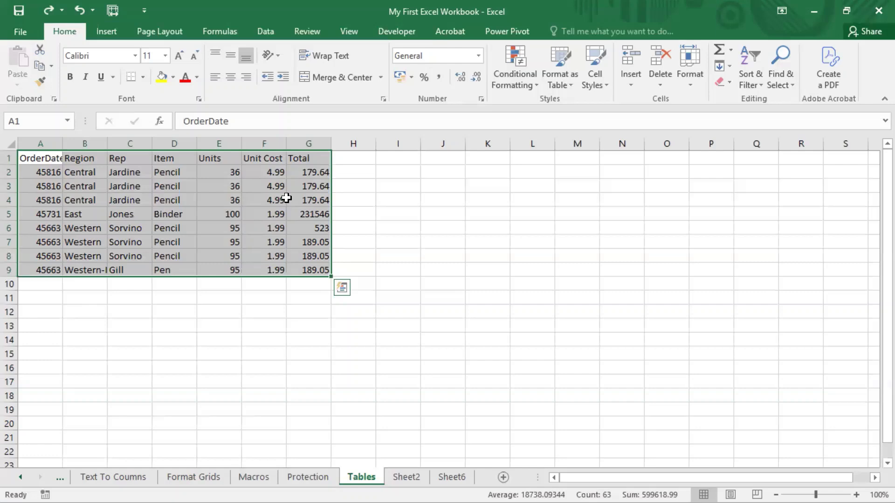
{"action": "key", "text": "ctrl+t"}
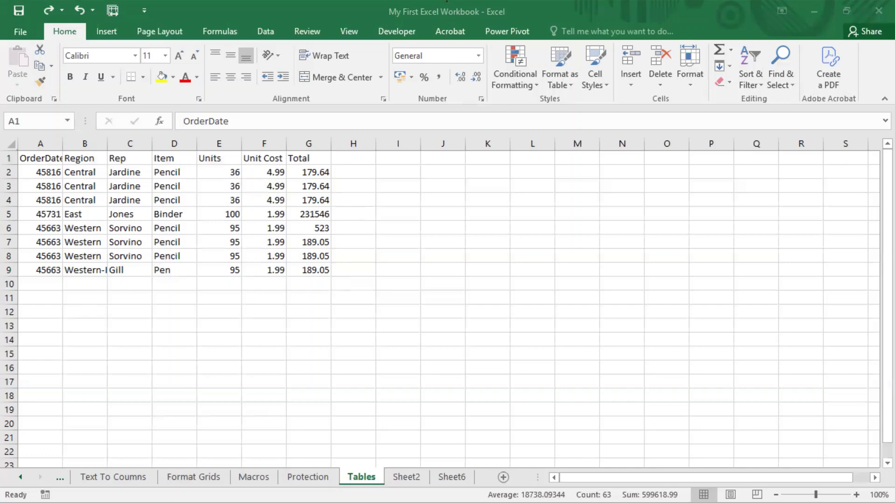
{"action": "left_click", "coordinate": [491, 4]}
{"action": "left_click", "coordinate": [447, 3]}
{"action": "left_click", "coordinate": [41, 156]}
{"action": "left_click_drag", "start_coordinate": [40, 156], "coordinate": [303, 269]}
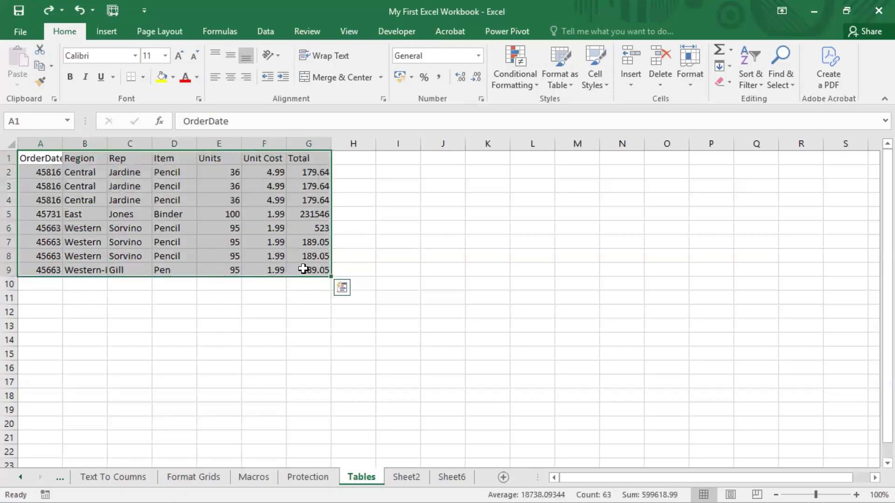
{"action": "key", "text": "ctrl+t"}
{"action": "left_click", "coordinate": [165, 353]}
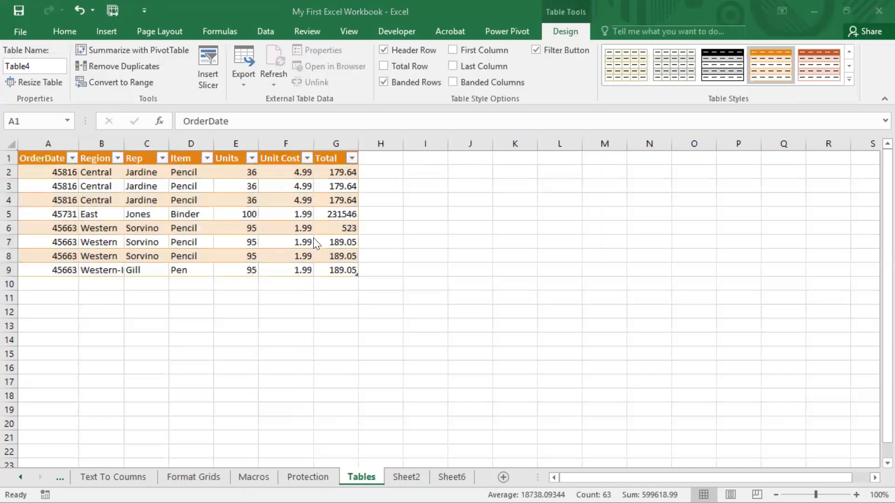
- Look through the table style gallery for the order table and clear its table style
{"action": "left_click", "coordinate": [482, 186]}
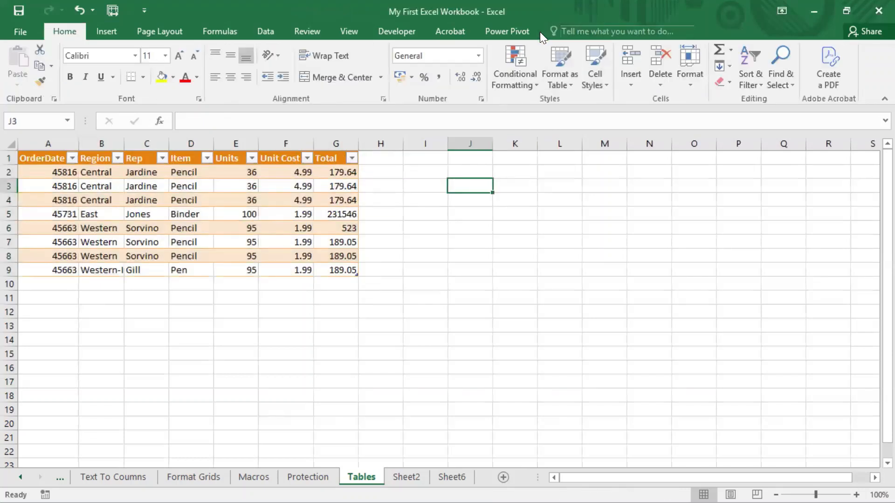
{"action": "left_click", "coordinate": [272, 203]}
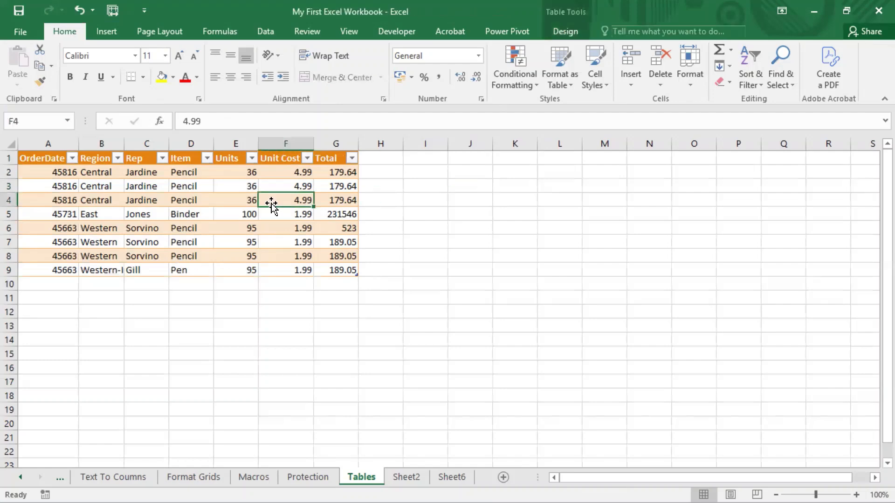
{"action": "left_click", "coordinate": [560, 31]}
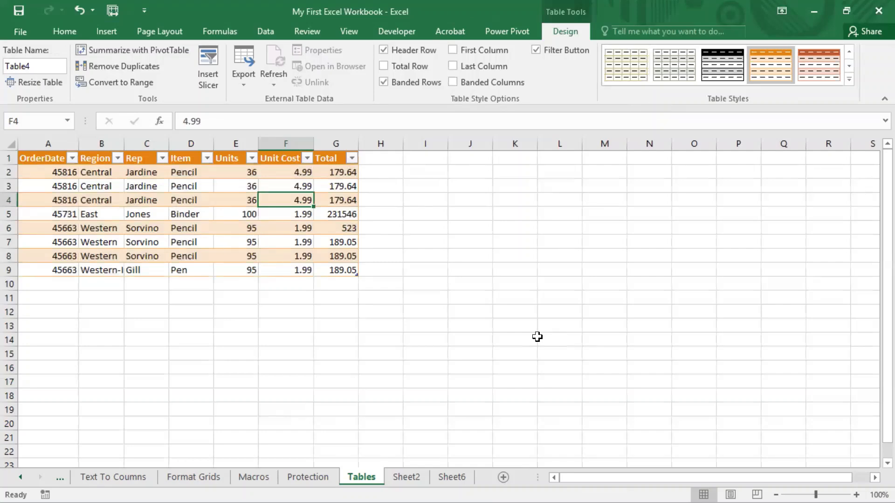
{"action": "mouse_move", "coordinate": [596, 41]}
{"action": "left_mouse_down"}
{"action": "mouse_move", "coordinate": [614, 86]}
{"action": "mouse_move", "coordinate": [737, 109]}
{"action": "mouse_move", "coordinate": [865, 114]}
{"action": "mouse_move", "coordinate": [862, 107]}
{"action": "left_mouse_up"}
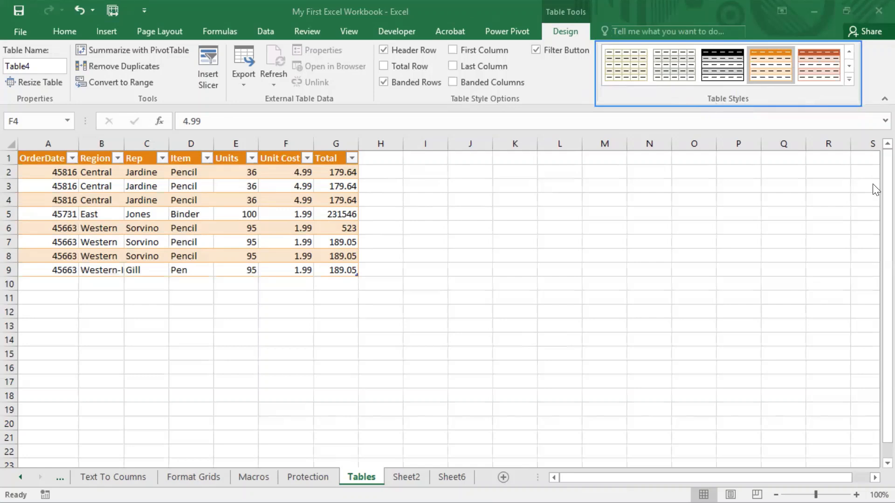
{"action": "left_click", "coordinate": [849, 66]}
{"action": "left_click", "coordinate": [849, 66]}
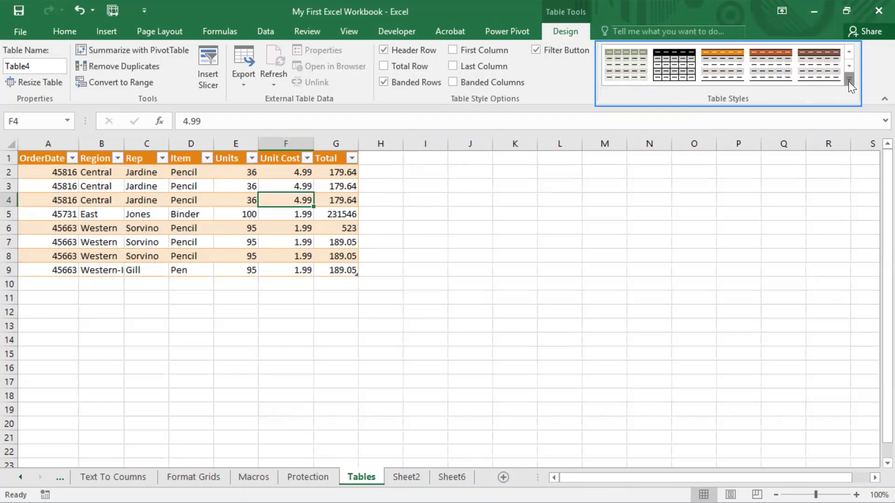
{"action": "left_click", "coordinate": [848, 81]}
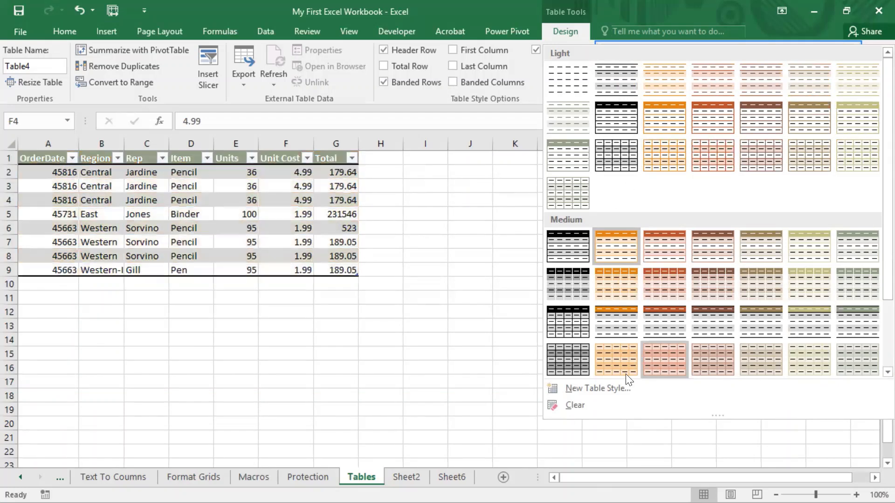
{"action": "left_click", "coordinate": [574, 402]}
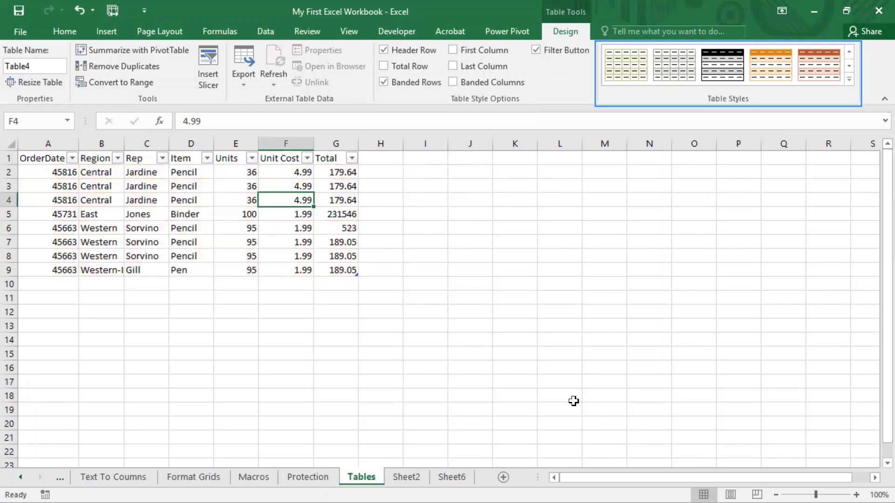
- Select the whole table A1:G9 and start a new custom table style
{"action": "left_click", "coordinate": [106, 201]}
{"action": "left_click_drag", "start_coordinate": [43, 158], "coordinate": [295, 249]}
{"action": "key", "text": "shift+Down"}
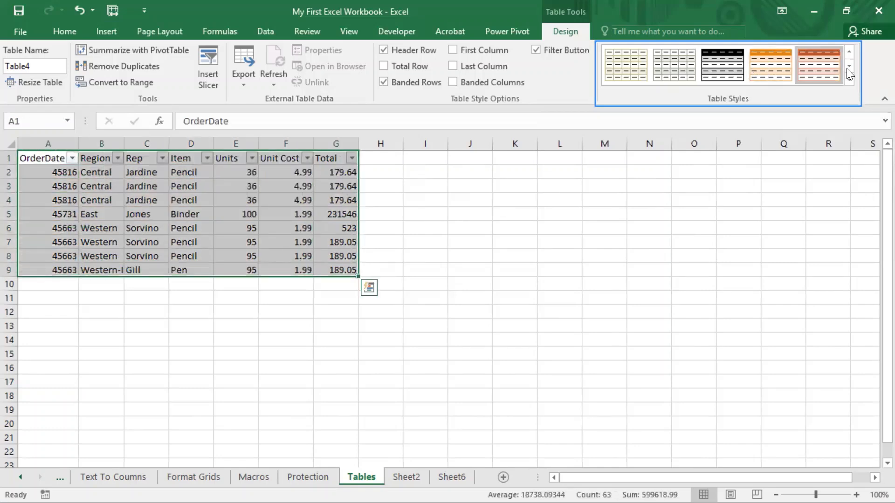
{"action": "left_click", "coordinate": [848, 80]}
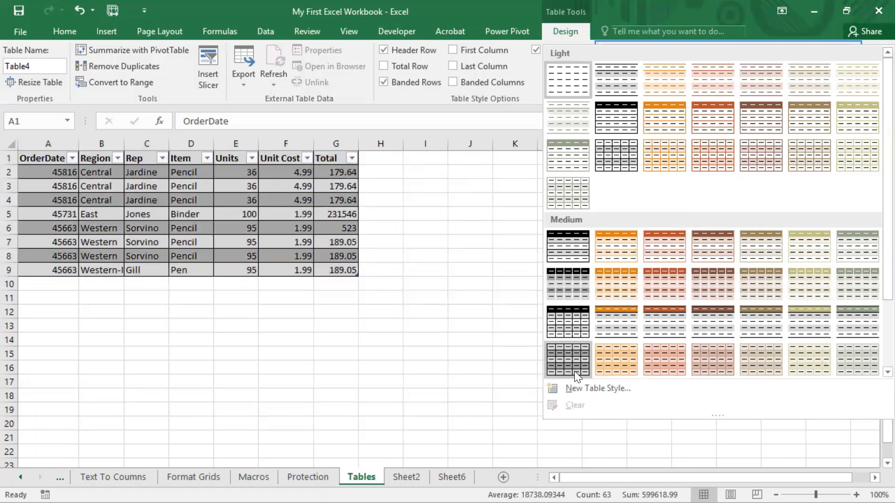
{"action": "left_click", "coordinate": [588, 389]}
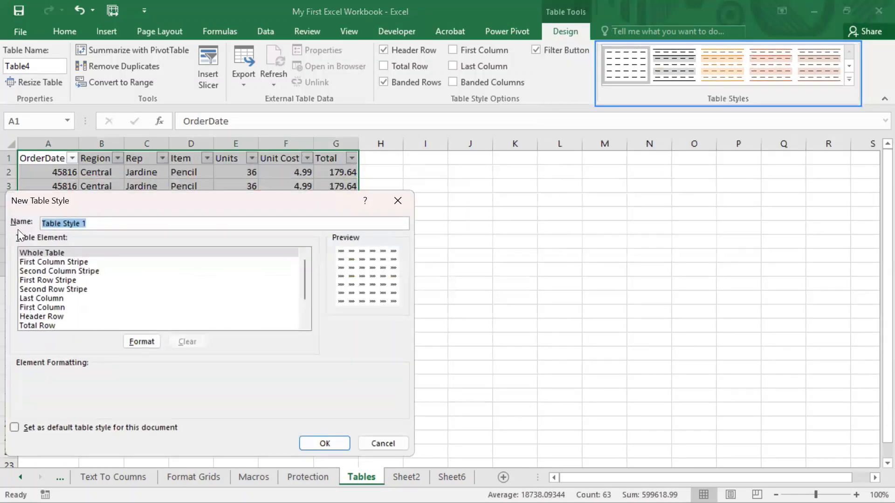
- Look through the table elements of the new style and the formatting options available for its header row
{"action": "left_click", "coordinate": [54, 261]}
{"action": "left_click", "coordinate": [51, 279]}
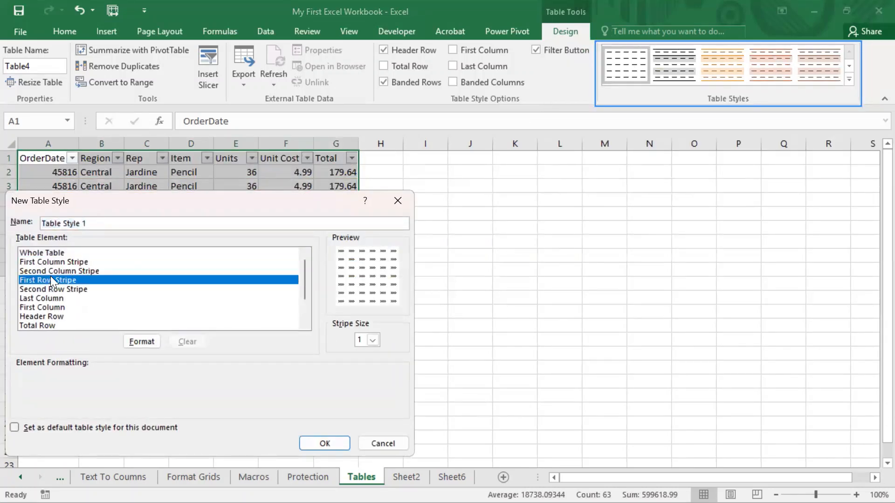
{"action": "left_click", "coordinate": [43, 298]}
{"action": "left_click", "coordinate": [41, 307]}
{"action": "left_click", "coordinate": [71, 317]}
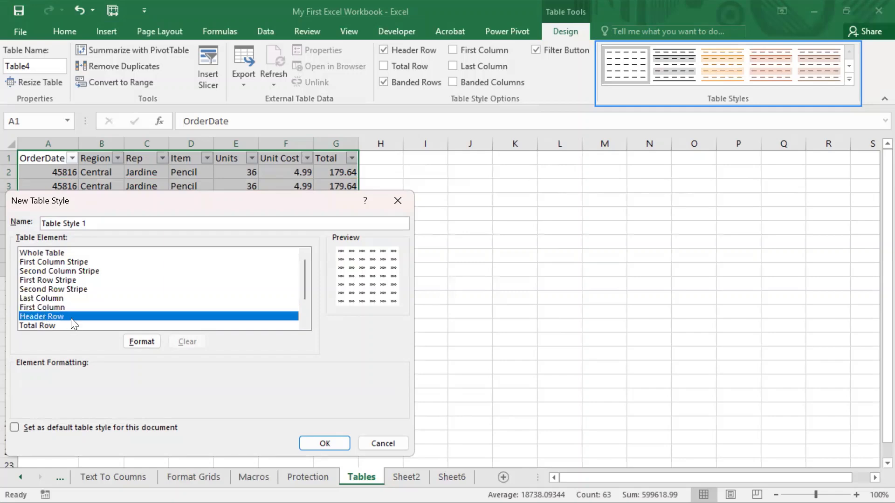
{"action": "left_click", "coordinate": [141, 341]}
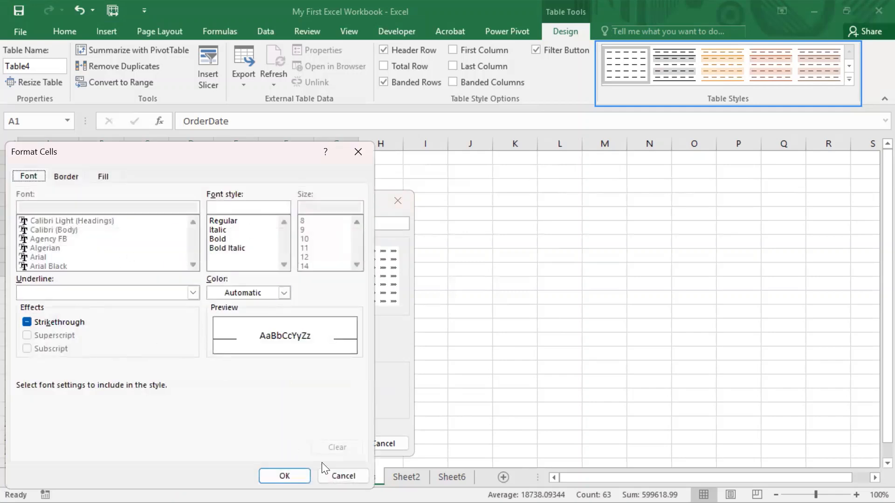
{"action": "left_click", "coordinate": [339, 472]}
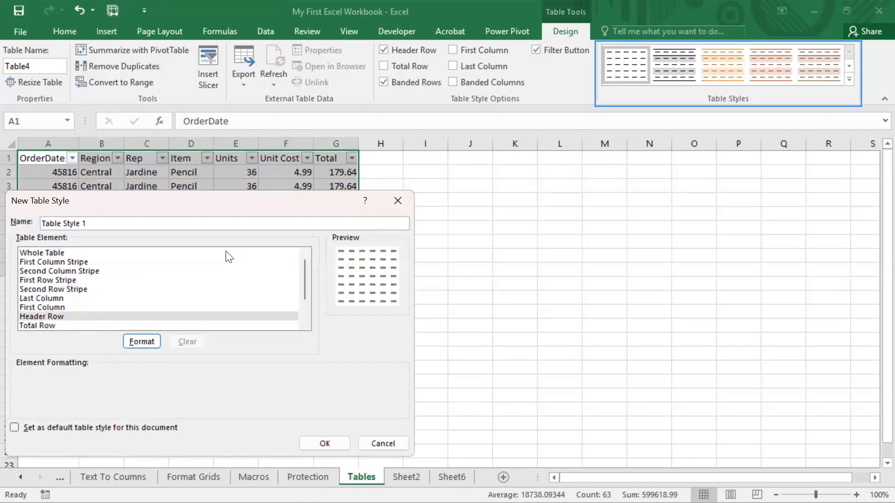
- Save the new custom table style as Table Style 1 without any element formatting
{"action": "left_click", "coordinate": [52, 325]}
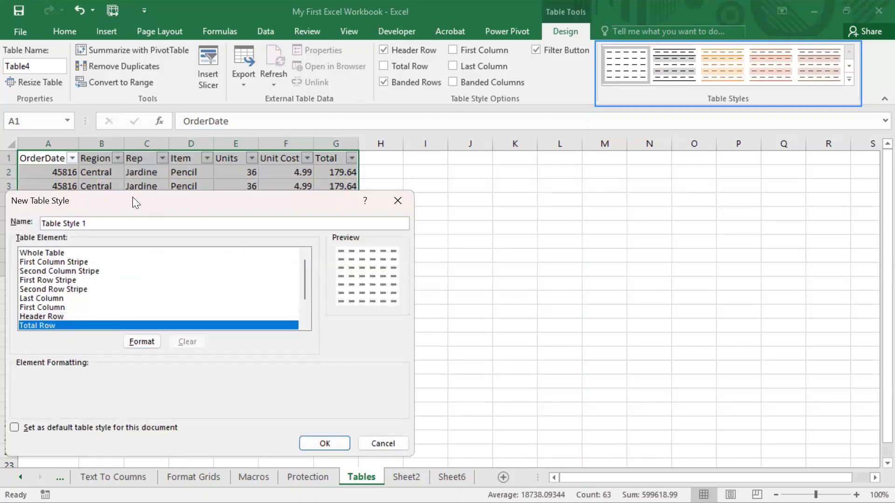
{"action": "left_click_drag", "start_coordinate": [135, 201], "coordinate": [587, 149]}
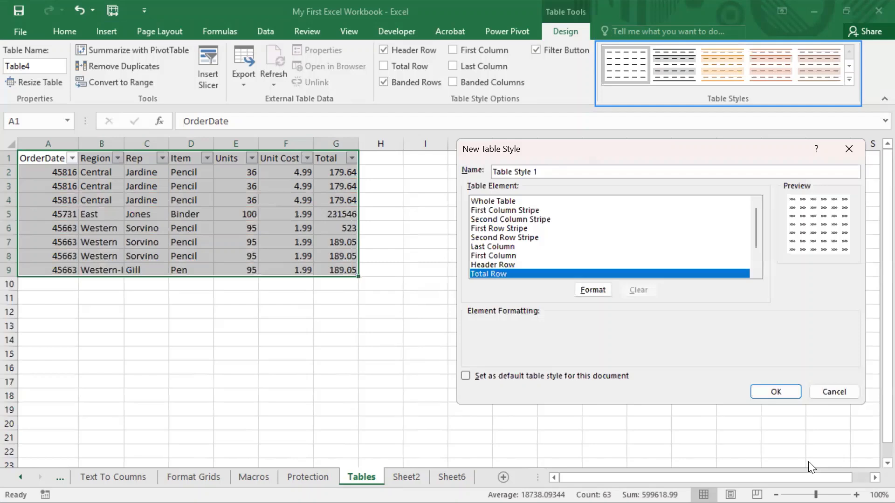
{"action": "left_click", "coordinate": [776, 391]}
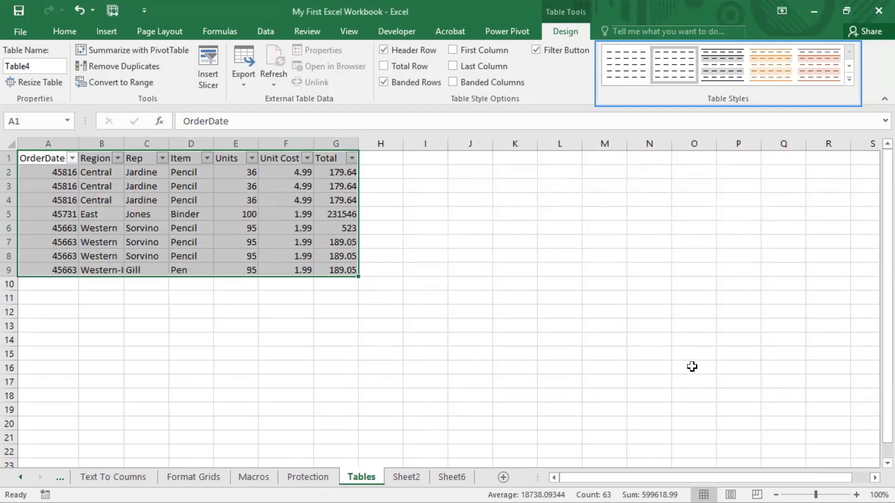
- Apply the table style with a solid orange-red header row and thin orange-red row lines to the order table
{"action": "left_click", "coordinate": [846, 68]}
{"action": "left_click", "coordinate": [846, 68]}
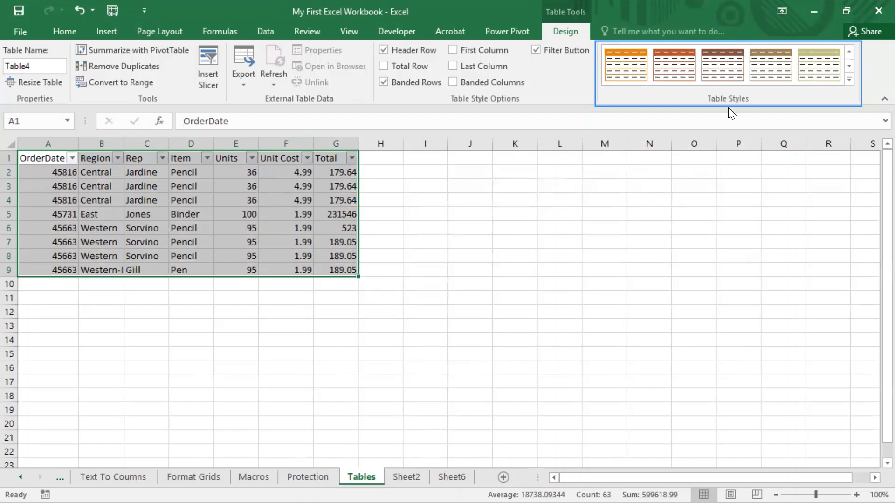
{"action": "left_click", "coordinate": [692, 67]}
{"action": "left_click", "coordinate": [469, 228]}
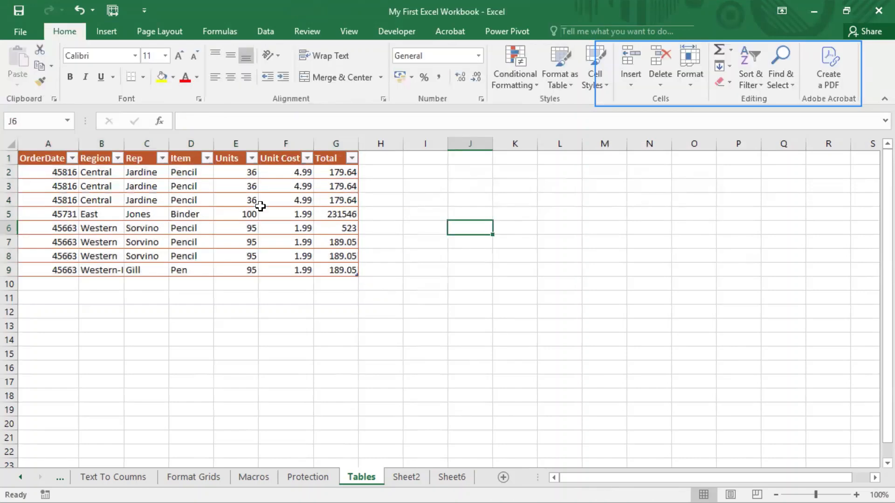
{"action": "left_click", "coordinate": [191, 200]}
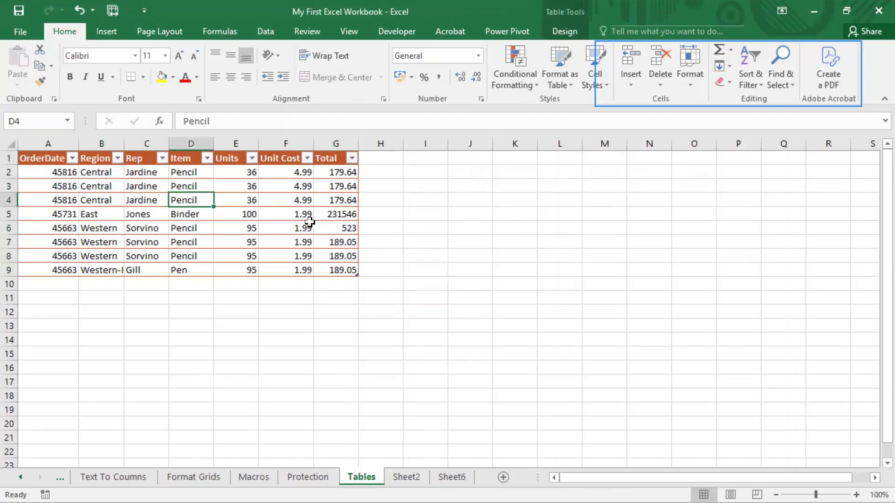
- Rename the order table as MyFirstTable
{"action": "left_click", "coordinate": [575, 33]}
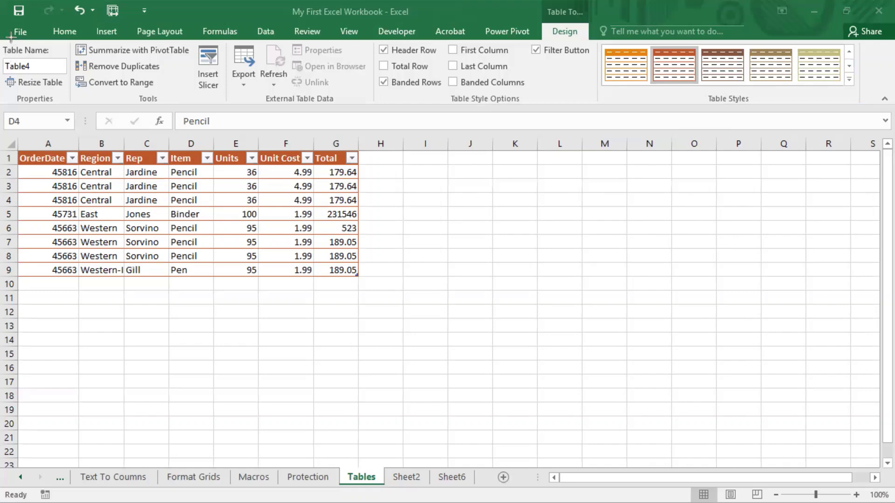
{"action": "left_click_drag", "start_coordinate": [0, 41], "coordinate": [78, 106]}
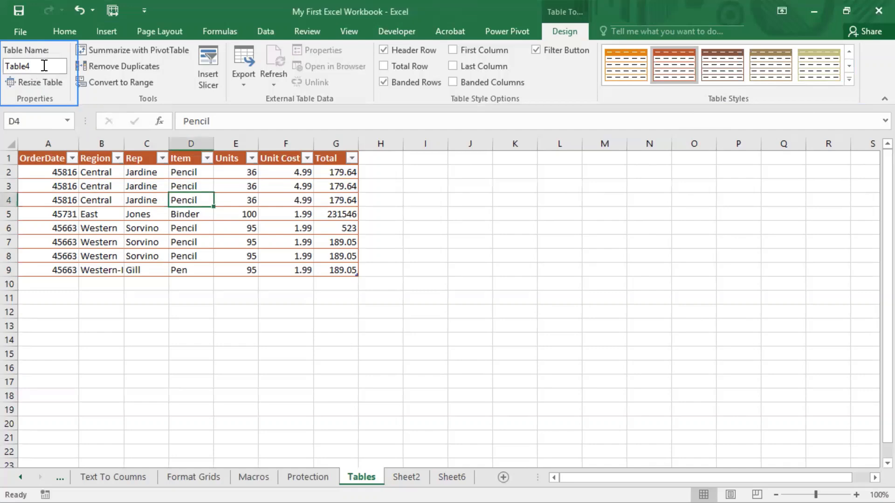
{"action": "left_click", "coordinate": [44, 66]}
{"action": "type", "text": "MyF"}
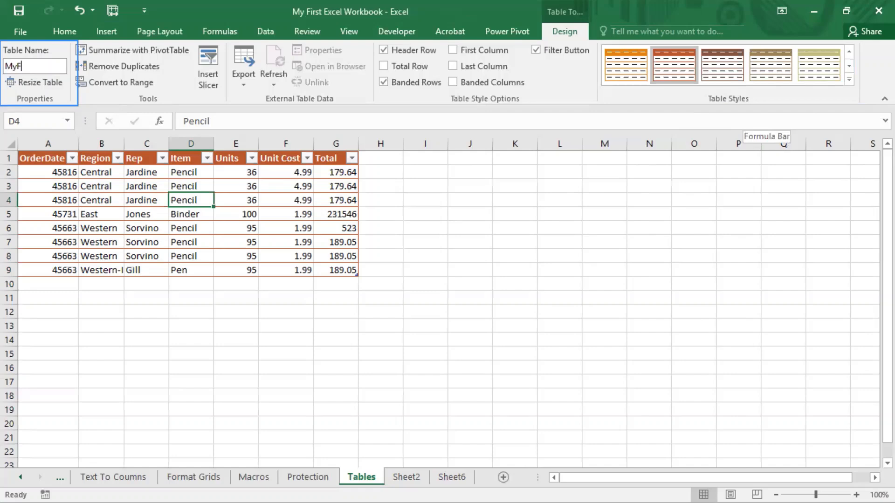
{"action": "type", "text": "irstTable"}
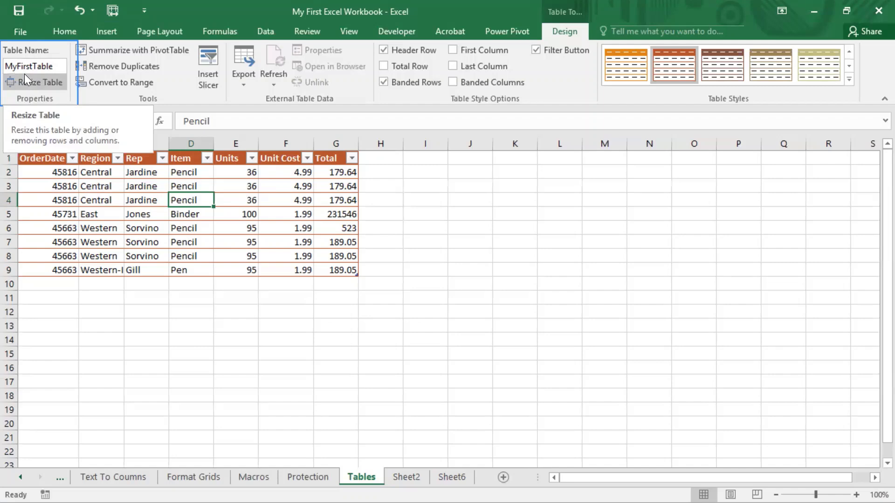
- Try to sum the table in cell E12 with the formula =SUM(my)
{"action": "left_click", "coordinate": [232, 310]}
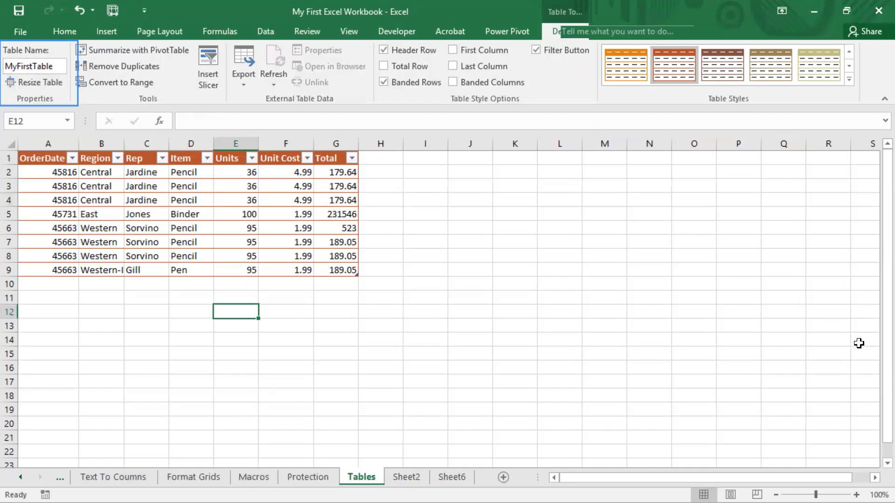
{"action": "type", "text": "=sum"}
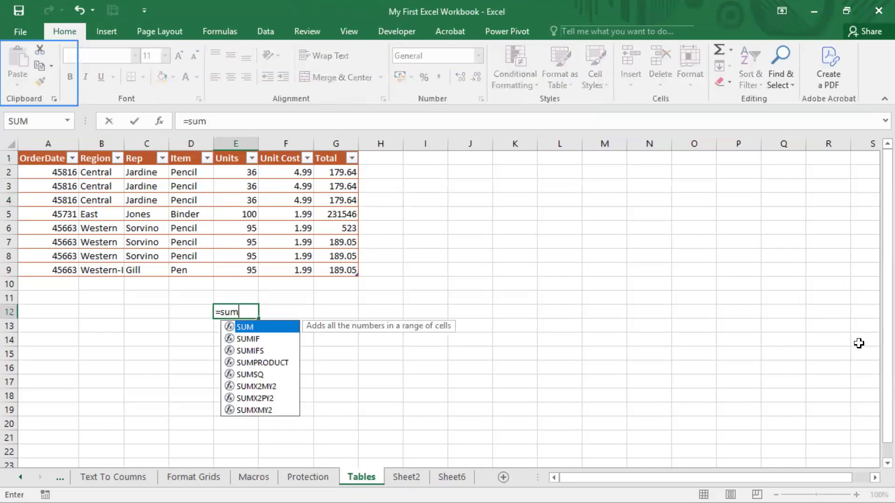
{"action": "type", "text": "("}
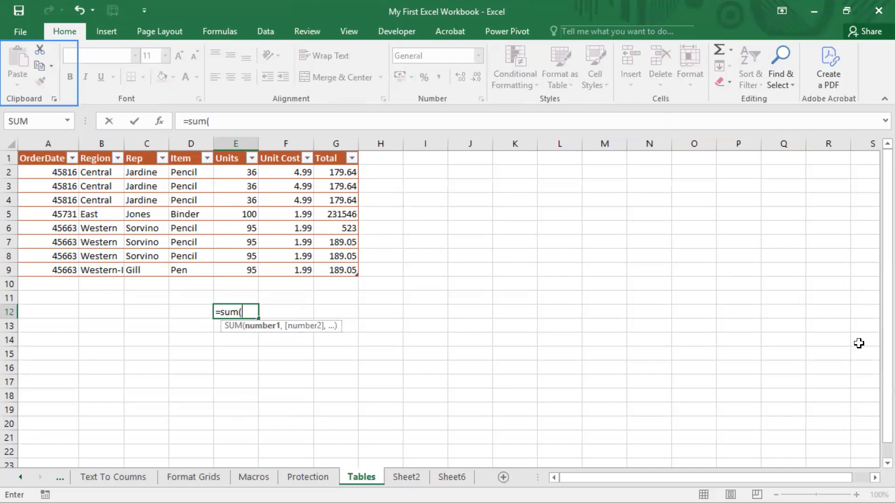
{"action": "type", "text": "my"}
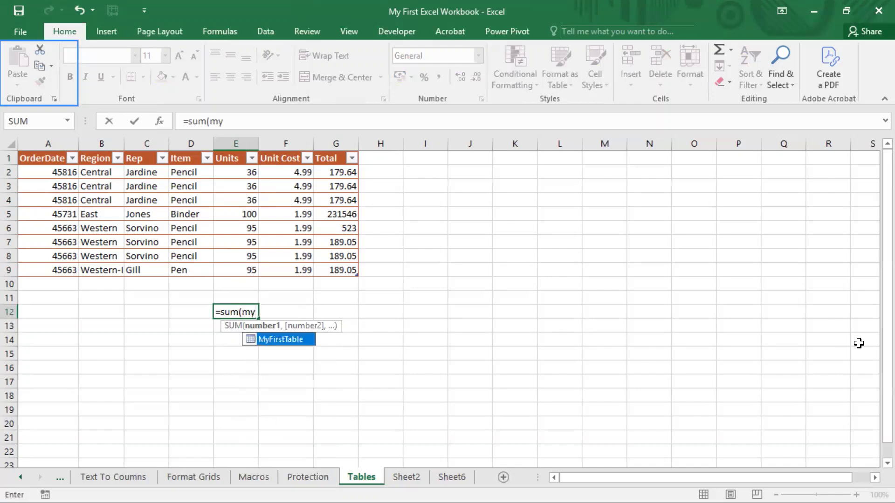
{"action": "key", "text": "Return"}
{"action": "key", "text": "Up"}
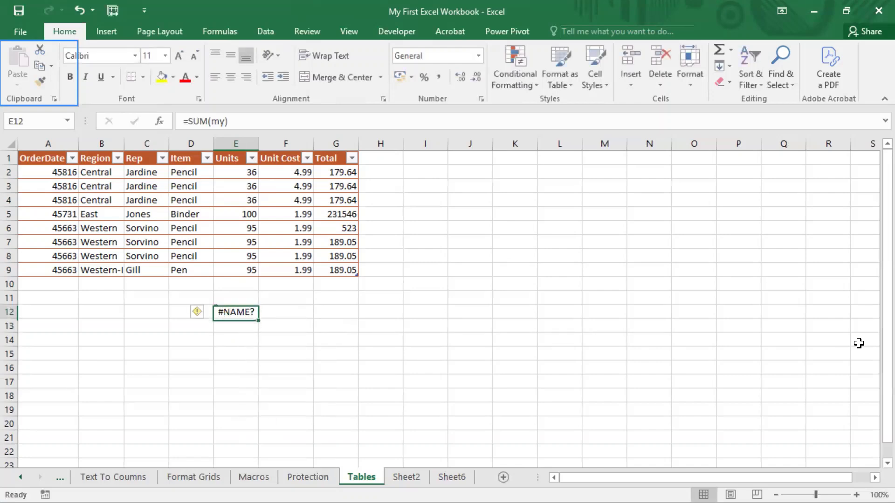
- Change the argument of the SUM formula in E12 to the table name MyFirstTable
{"action": "key", "text": "F2"}
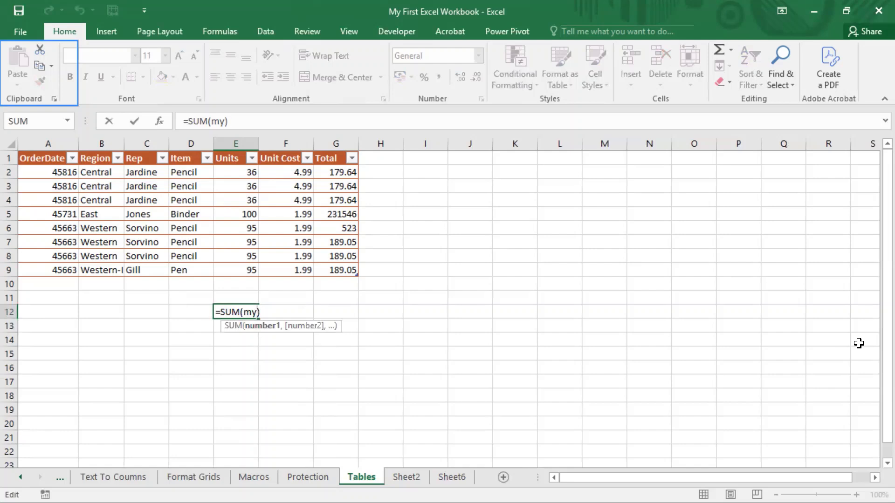
{"action": "type", "text": "fir"}
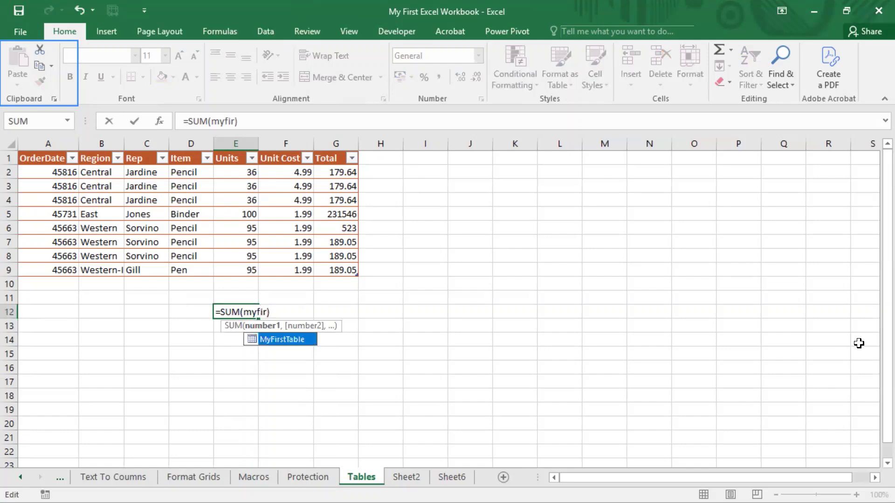
{"action": "left_click", "coordinate": [271, 340]}
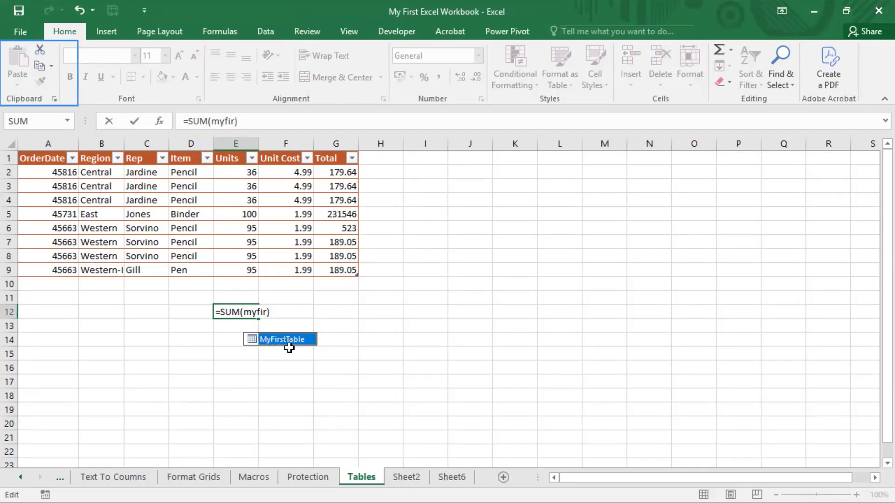
{"action": "left_click", "coordinate": [229, 121]}
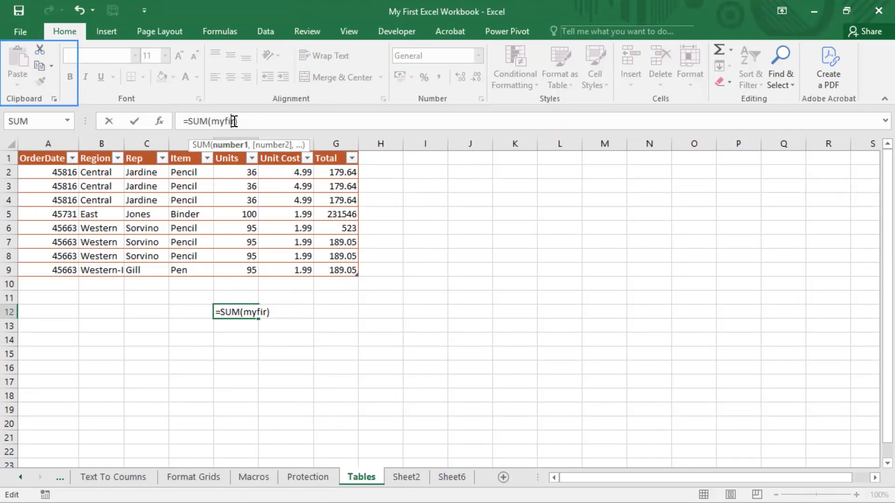
{"action": "type", "text": "sttable"}
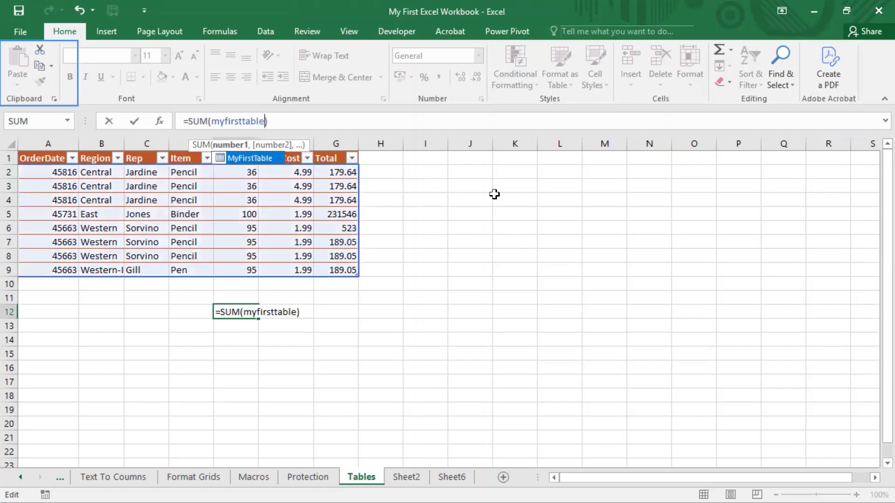
{"action": "left_click", "coordinate": [251, 161]}
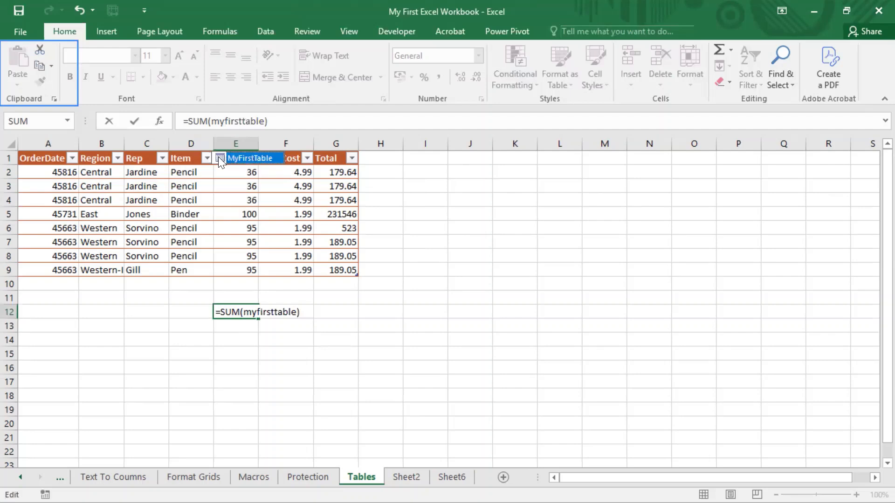
{"action": "double_click", "coordinate": [219, 158]}
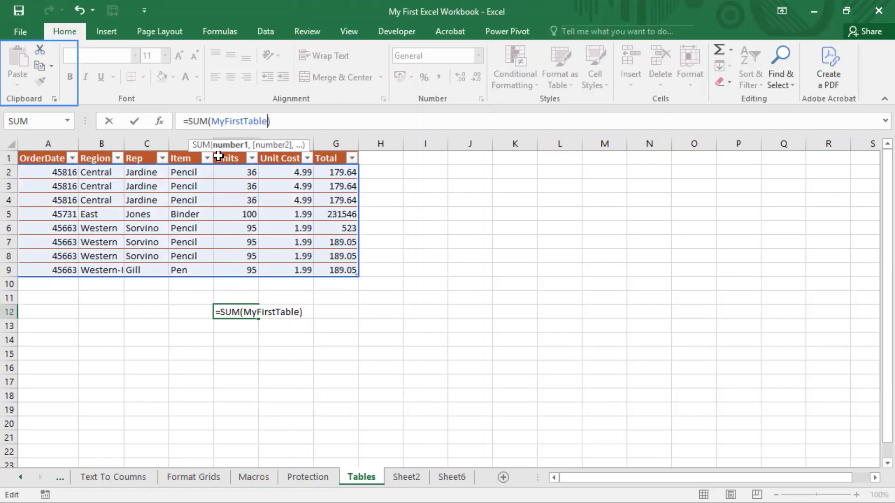
- Limit the sum in E12 to the Units column, completing the formula as =SUM(MyFirstTable[Units])
{"action": "type", "text": "["}
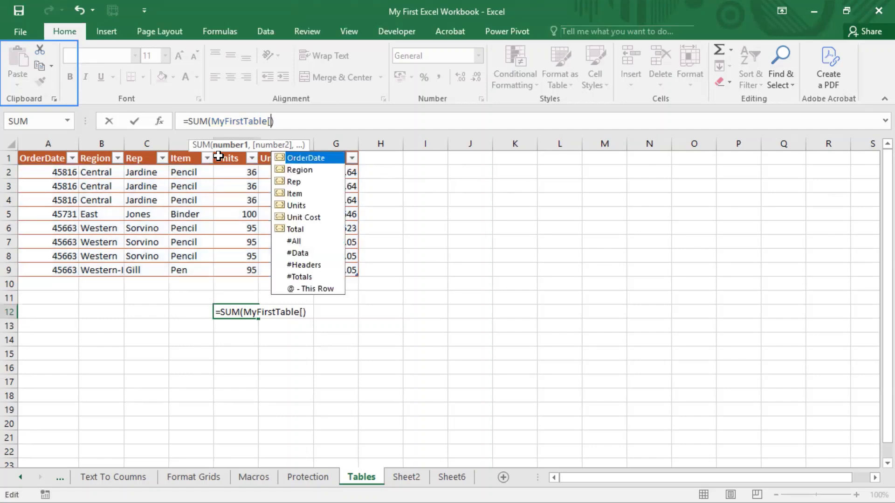
{"action": "key", "text": "Down"}
{"action": "key", "text": "Down"}
{"action": "key", "text": "Down"}
{"action": "key", "text": "Down"}
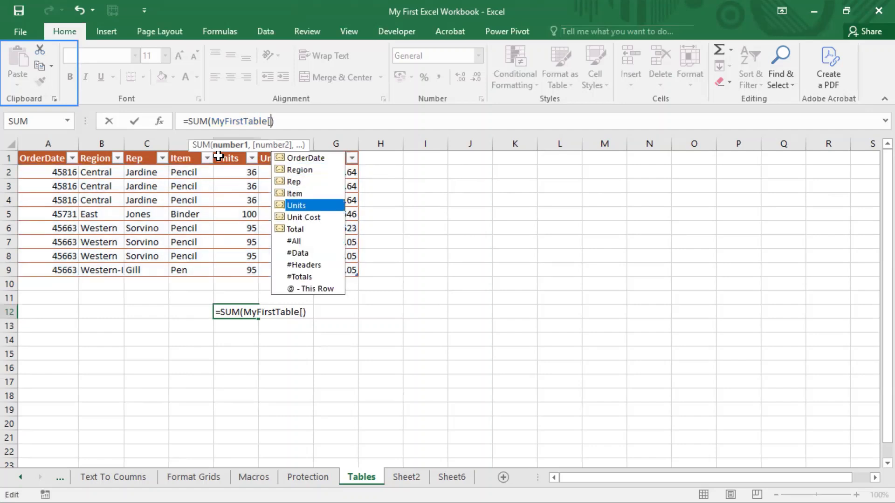
{"action": "key", "text": "Up"}
{"action": "key", "text": "Up"}
{"action": "key", "text": "Up"}
{"action": "key", "text": "Down"}
{"action": "key", "text": "Down"}
{"action": "key", "text": "Down"}
{"action": "key", "text": "Down"}
{"action": "key", "text": "Down"}
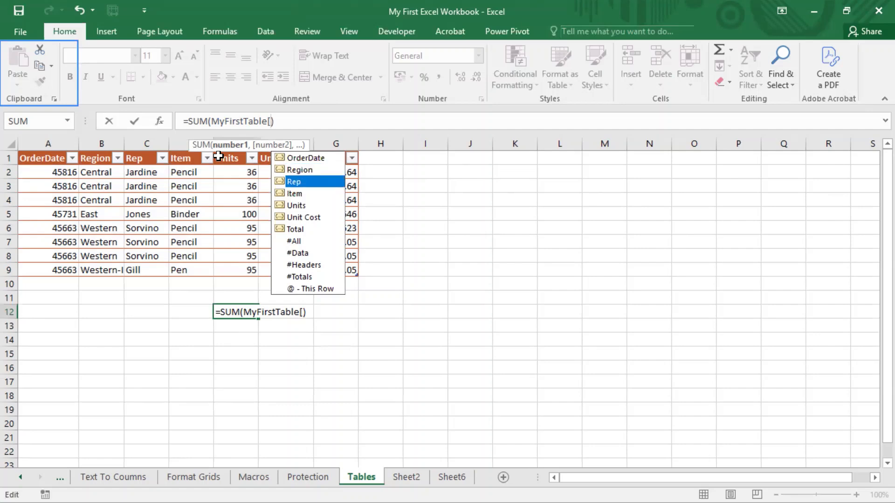
{"action": "key", "text": "Up"}
{"action": "key", "text": "Up"}
{"action": "key", "text": "Up"}
{"action": "key", "text": "Up"}
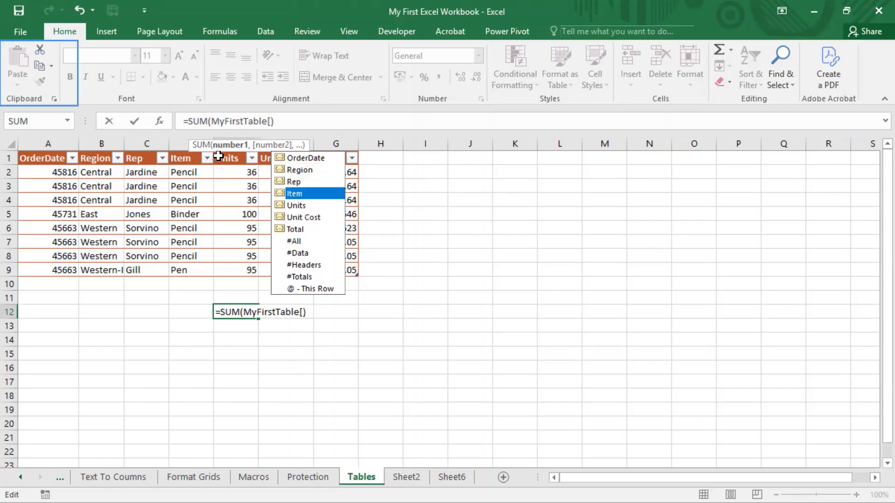
{"action": "key", "text": "Down"}
{"action": "key", "text": "Down"}
{"action": "key", "text": "Down"}
{"action": "key", "text": "Up"}
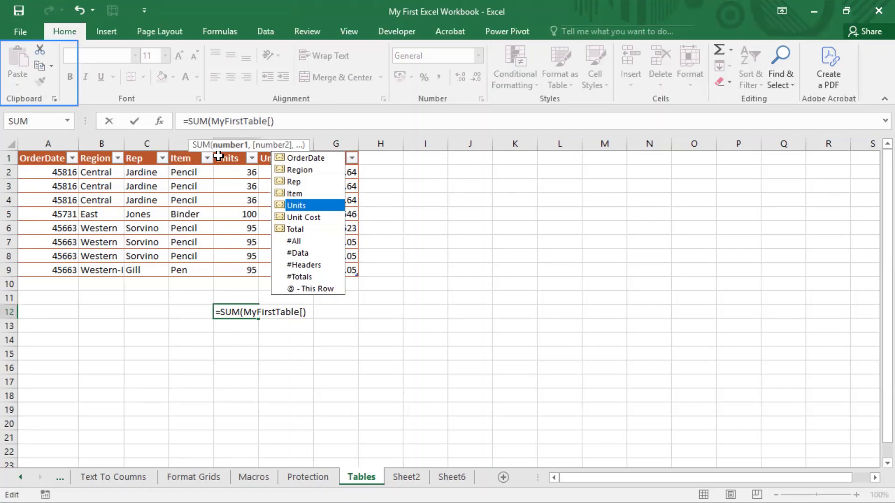
{"action": "key", "text": "Tab"}
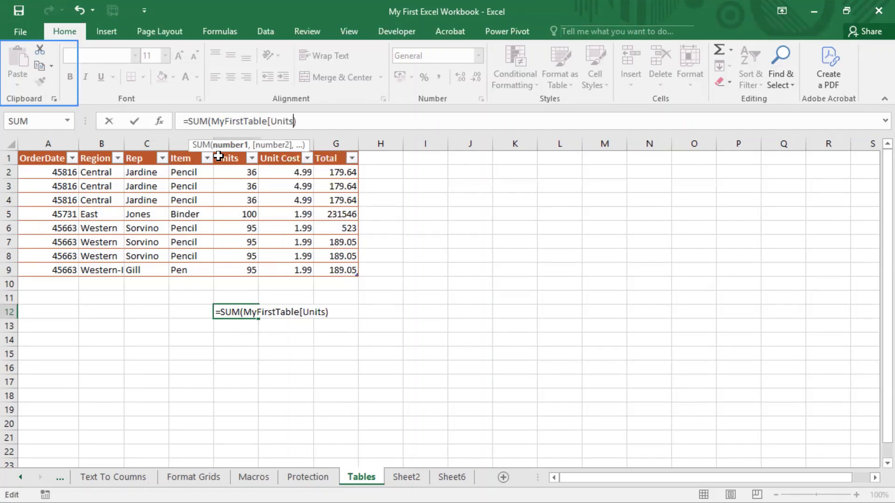
{"action": "type", "text": "])"}
{"action": "key", "text": "Return"}
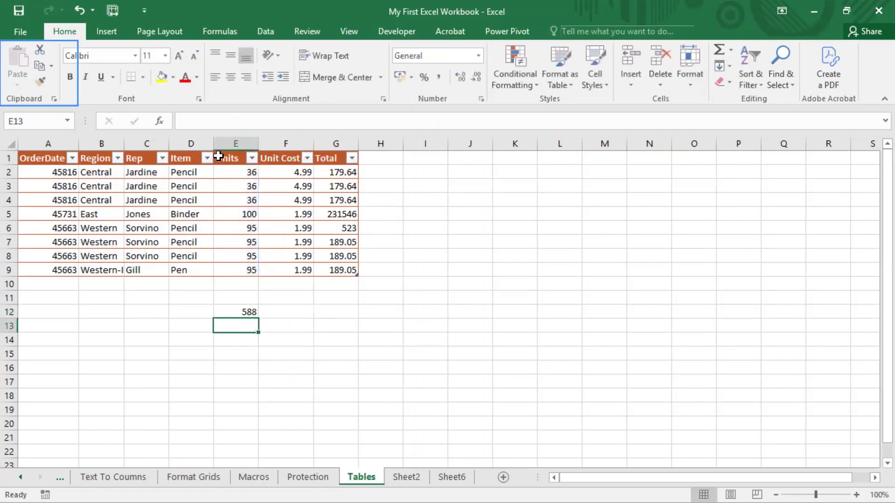
- Delete the sum formula from cell E12
{"action": "left_click", "coordinate": [253, 311]}
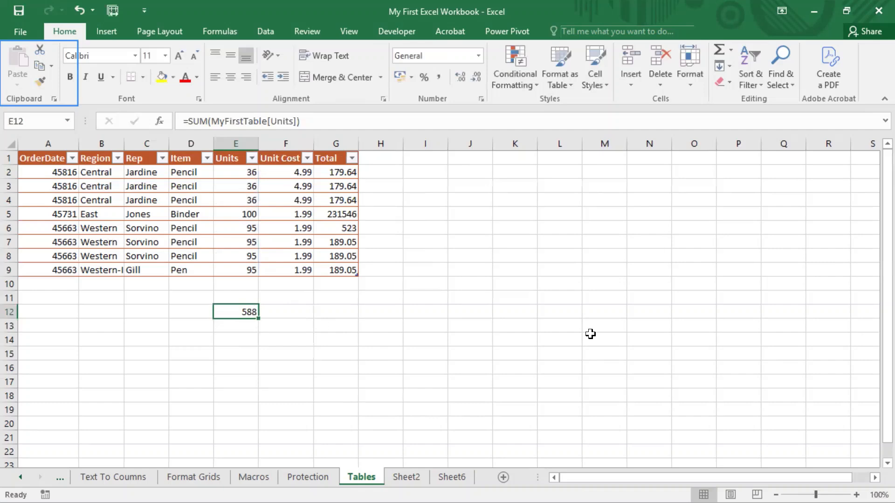
{"action": "key", "text": "Delete"}
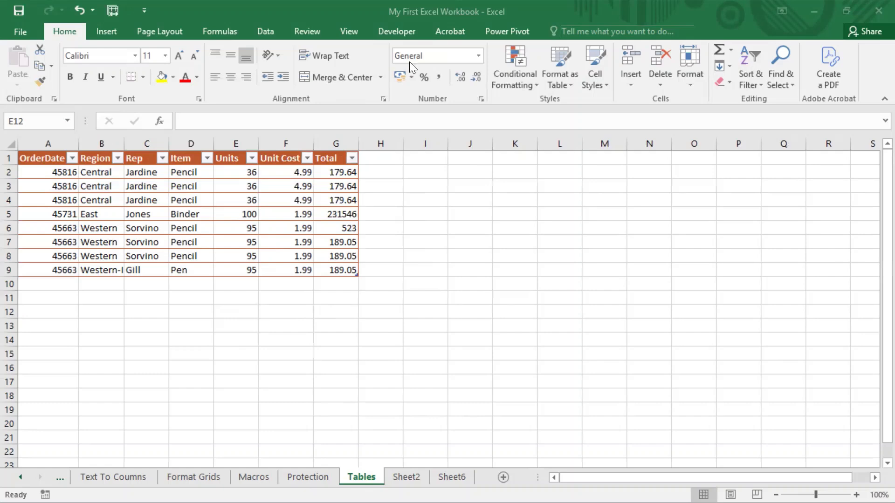
- Look at the order table's name and its Resize Table dialog, closing the dialog without changing the range
{"action": "left_click", "coordinate": [191, 173]}
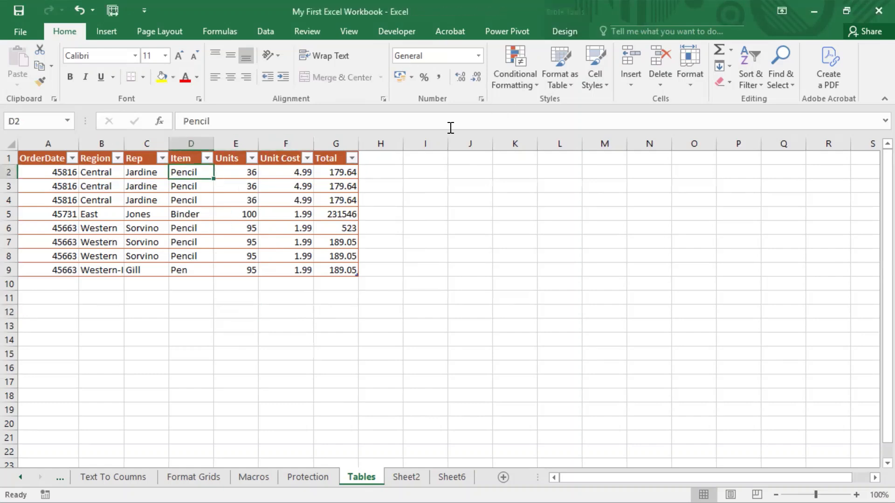
{"action": "left_click", "coordinate": [561, 32]}
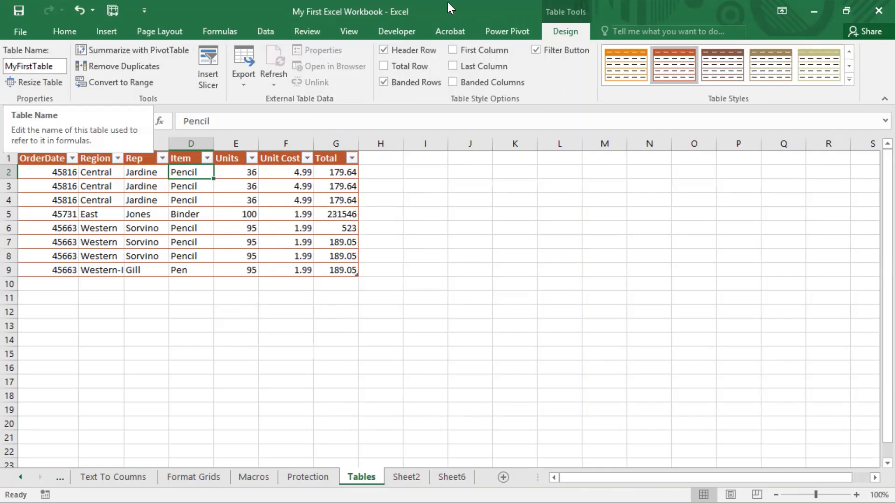
{"action": "left_click", "coordinate": [26, 68]}
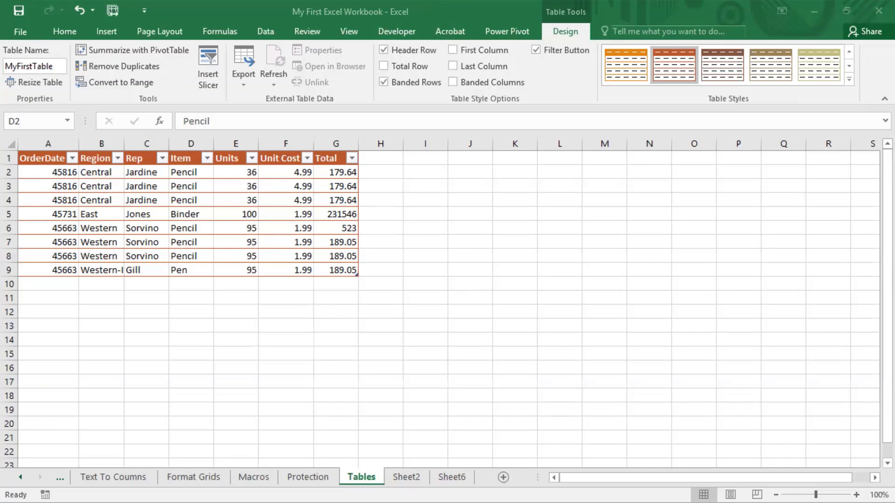
{"action": "left_click", "coordinate": [35, 82]}
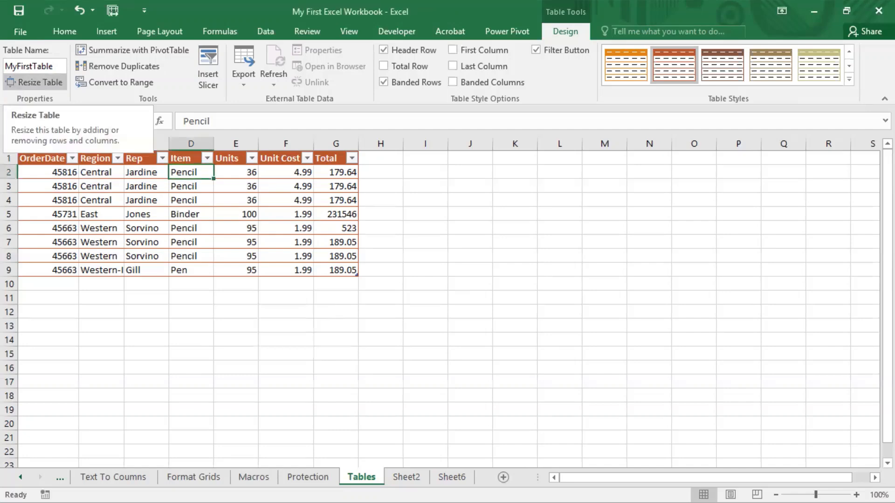
{"action": "left_click", "coordinate": [35, 82]}
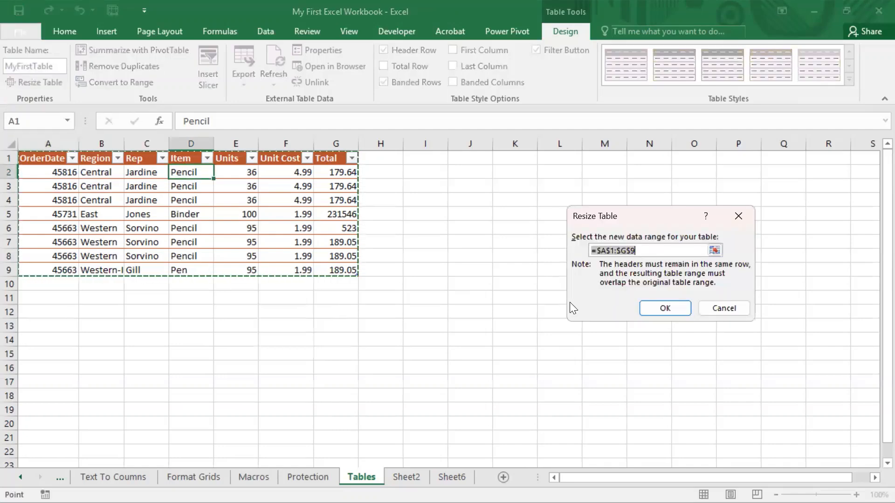
{"action": "left_click", "coordinate": [717, 306]}
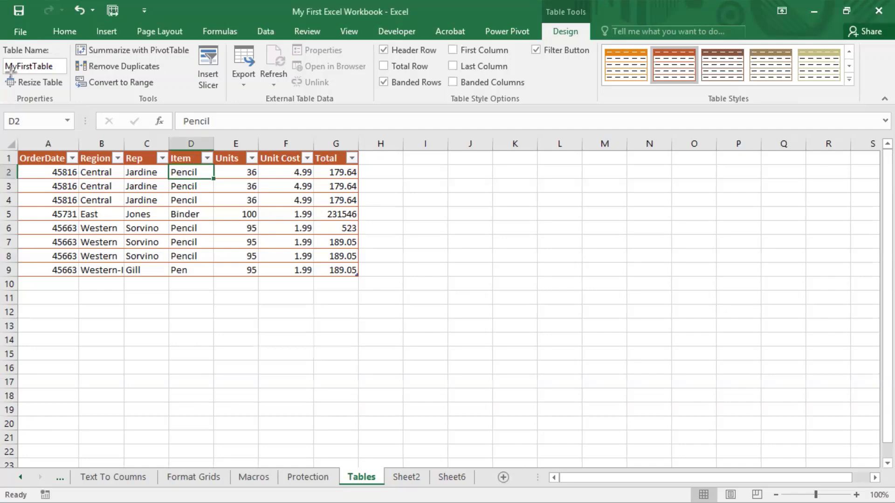
{"action": "key", "text": "Print"}
{"action": "left_click_drag", "start_coordinate": [1, 72], "coordinate": [65, 103]}
{"action": "left_click_drag", "start_coordinate": [71, 103], "coordinate": [76, 93]}
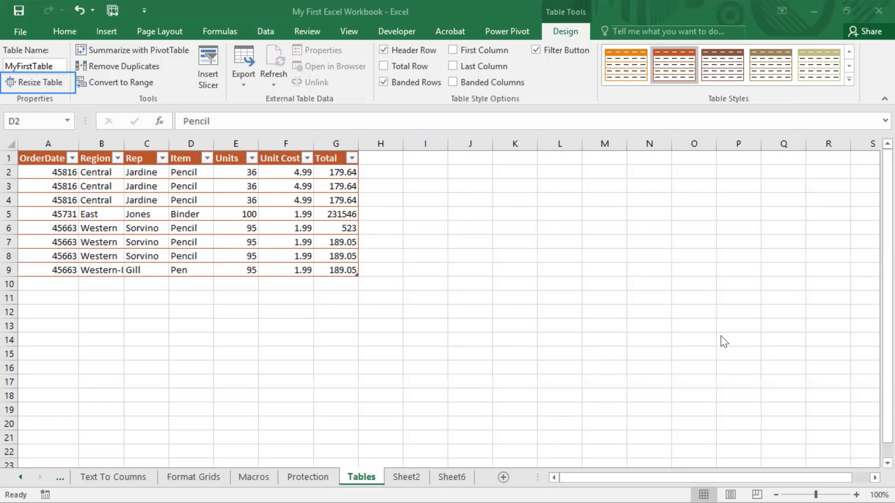
- Resize the order table to the range $A$1:$G$20 with the Resize Table dialog, adding empty rows below the data
{"action": "left_click", "coordinate": [41, 82]}
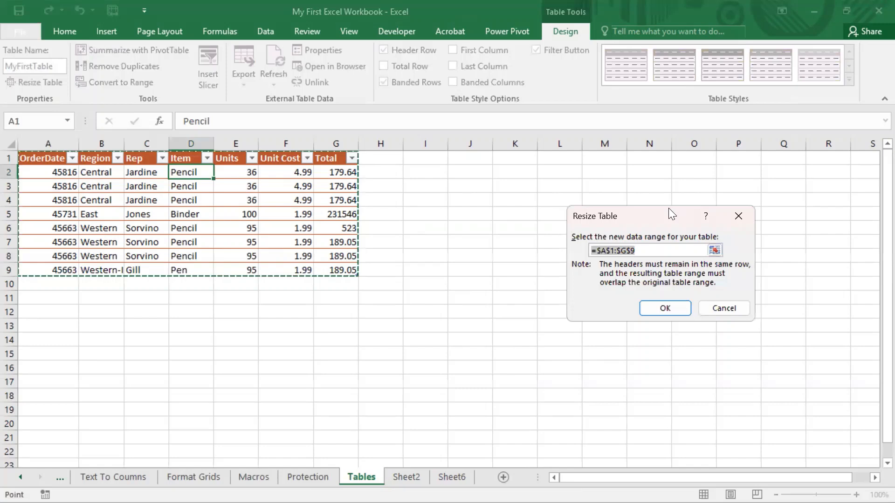
{"action": "left_click_drag", "start_coordinate": [668, 207], "coordinate": [273, 295]}
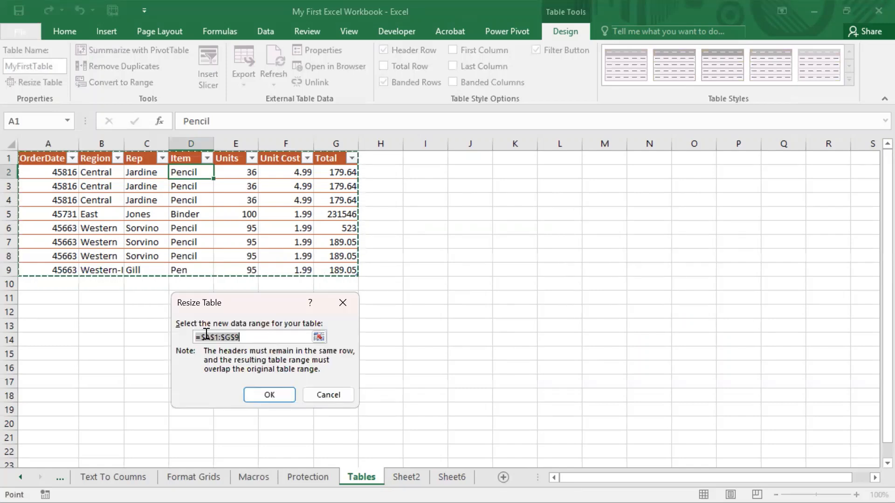
{"action": "left_click", "coordinate": [256, 337]}
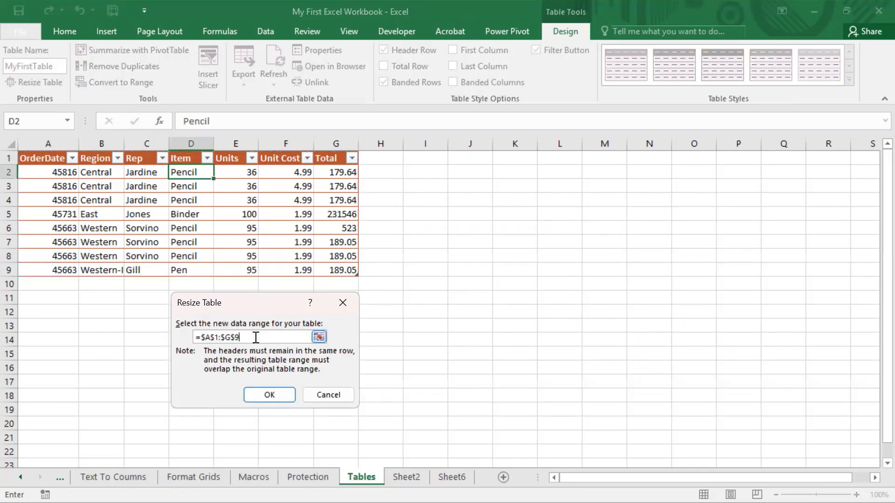
{"action": "left_click", "coordinate": [320, 337]}
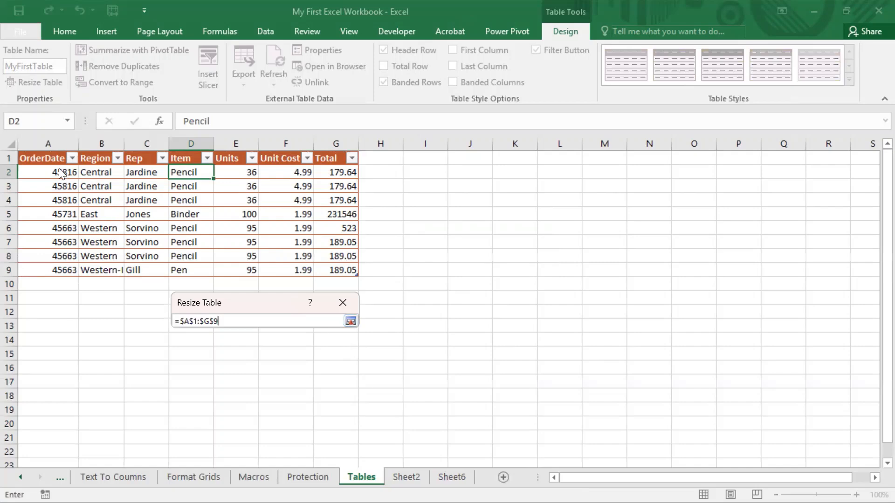
{"action": "left_click_drag", "start_coordinate": [54, 160], "coordinate": [342, 421]}
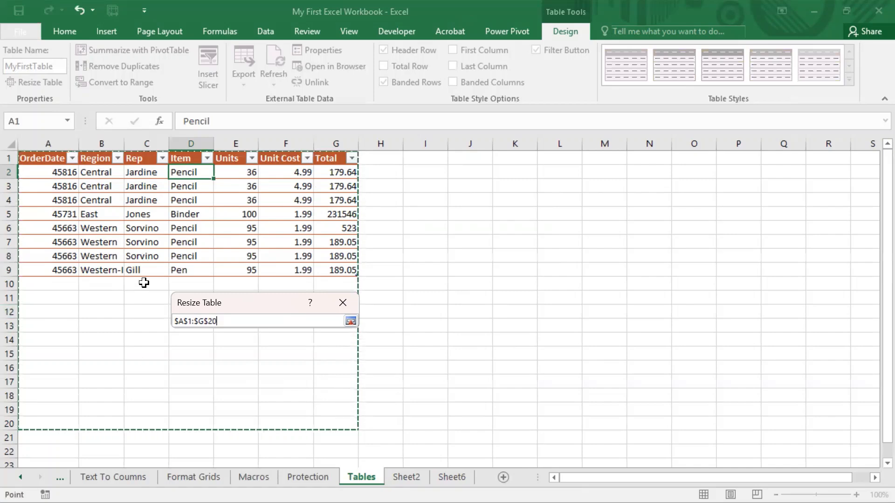
{"action": "left_click", "coordinate": [350, 321]}
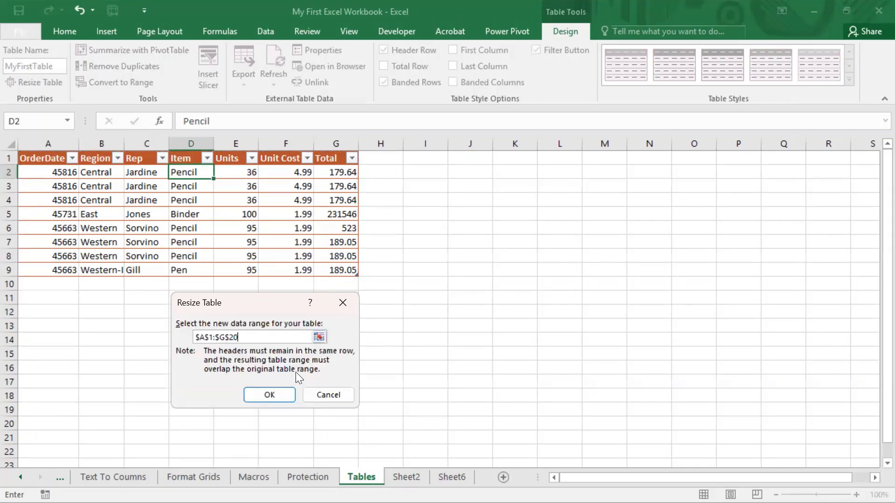
{"action": "left_click", "coordinate": [274, 395]}
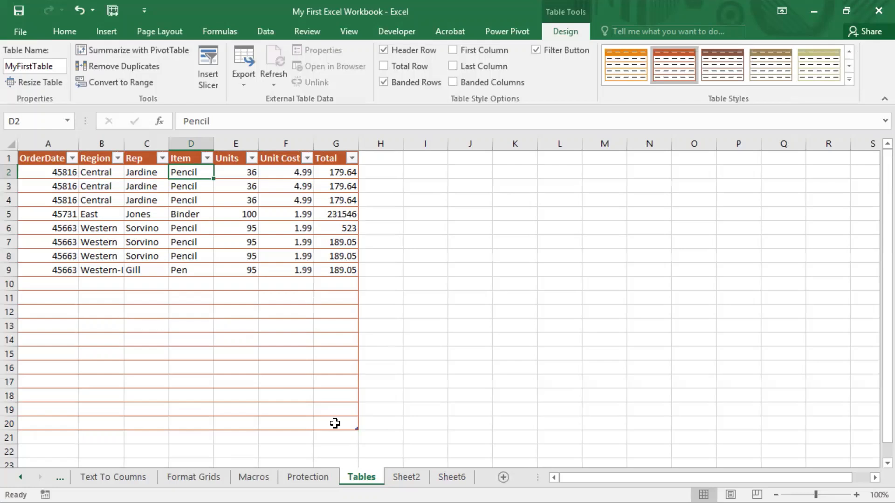
- Try to enlarge the table directly on the sheet from its resize corner in cell G20
{"action": "left_click", "coordinate": [446, 2]}
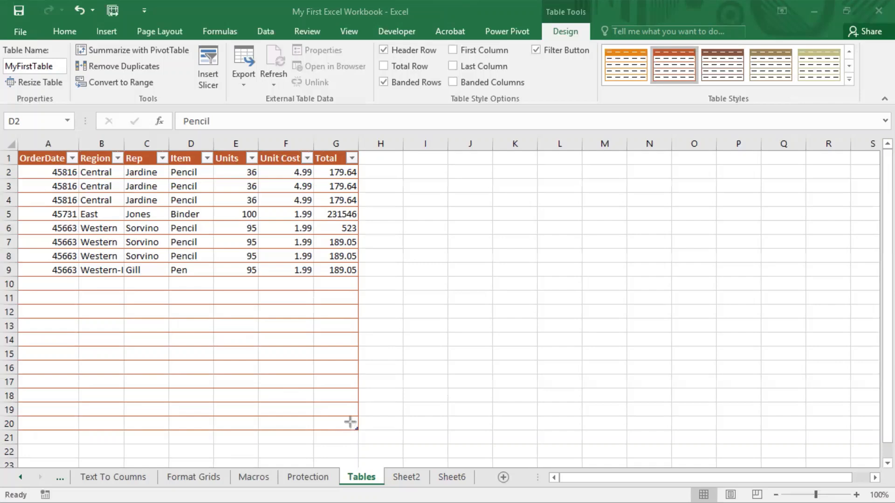
{"action": "left_click_drag", "start_coordinate": [350, 423], "coordinate": [364, 434]}
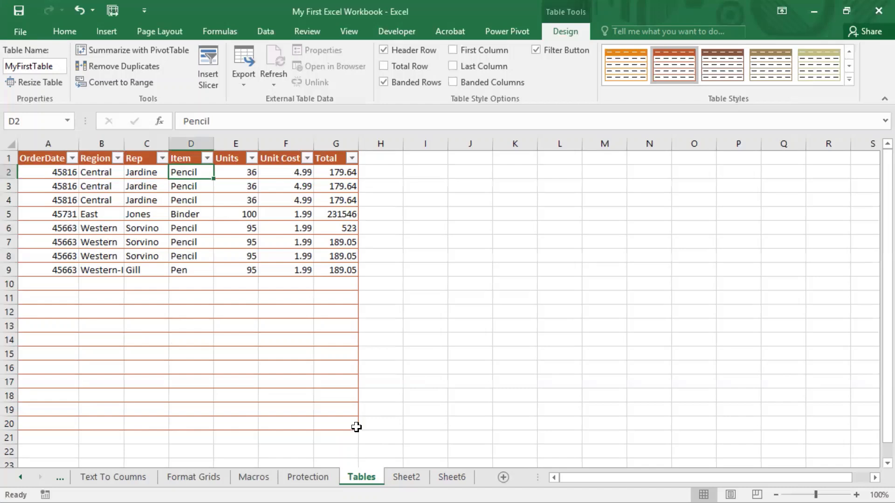
{"action": "left_click_drag", "start_coordinate": [356, 427], "coordinate": [363, 443]}
{"action": "left_click", "coordinate": [485, 383]}
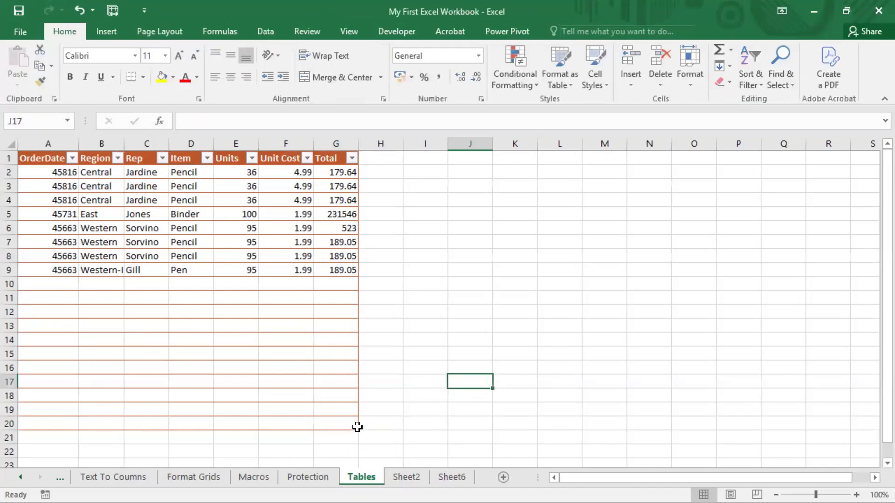
{"action": "left_click", "coordinate": [357, 427]}
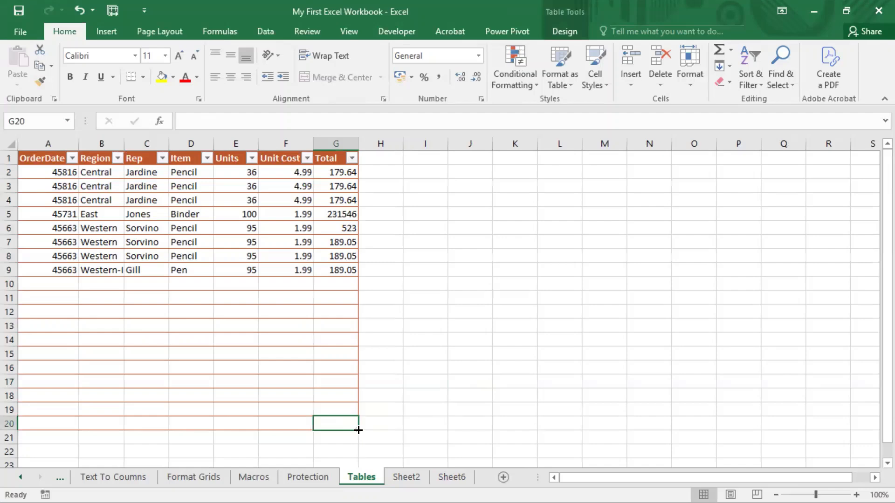
{"action": "left_click", "coordinate": [485, 392]}
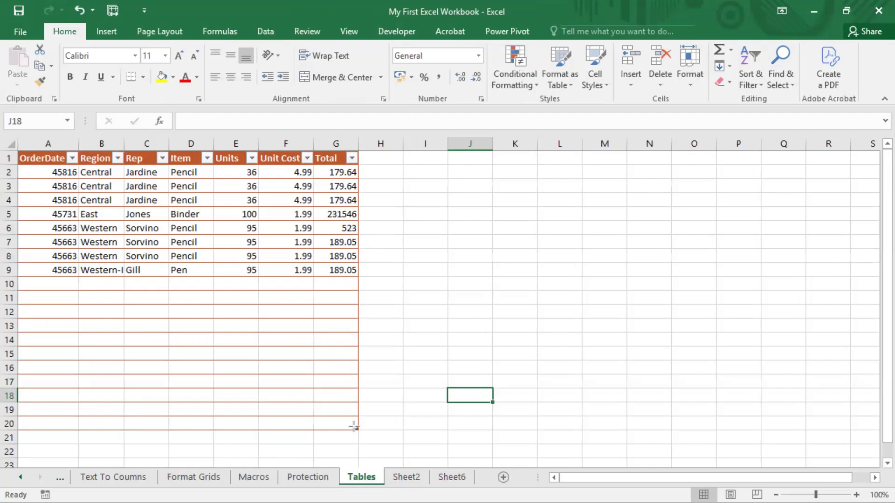
{"action": "left_click_drag", "start_coordinate": [354, 427], "coordinate": [385, 451]}
- Try to shrink the table upward directly on the sheet from its last cell, G20
{"action": "left_click", "coordinate": [357, 429]}
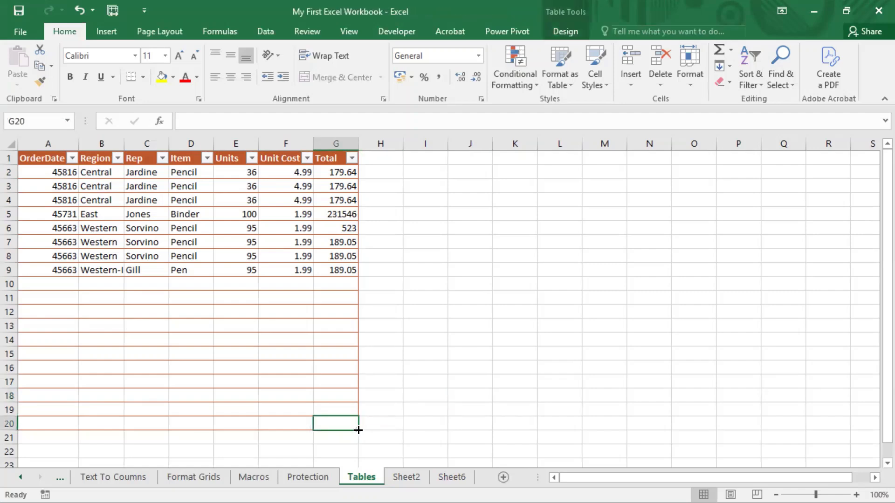
{"action": "left_click_drag", "start_coordinate": [357, 430], "coordinate": [361, 304]}
{"action": "left_click", "coordinate": [494, 390]}
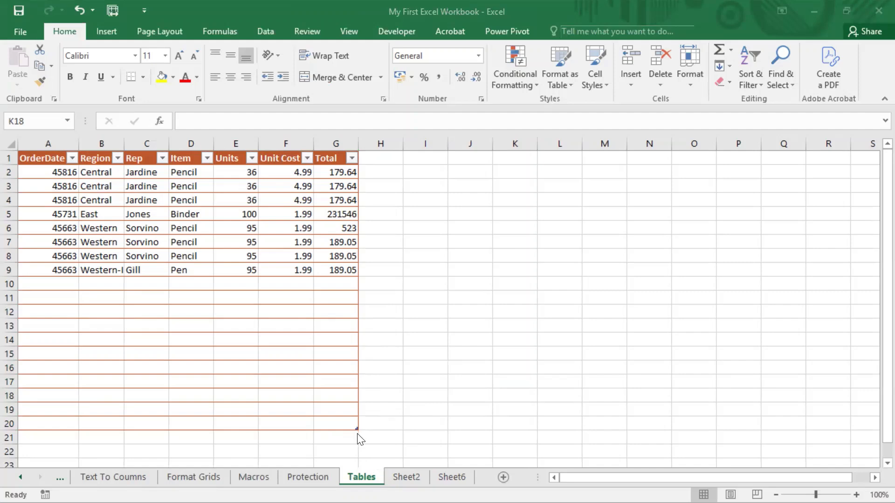
{"action": "left_click_drag", "start_coordinate": [357, 429], "coordinate": [357, 429]}
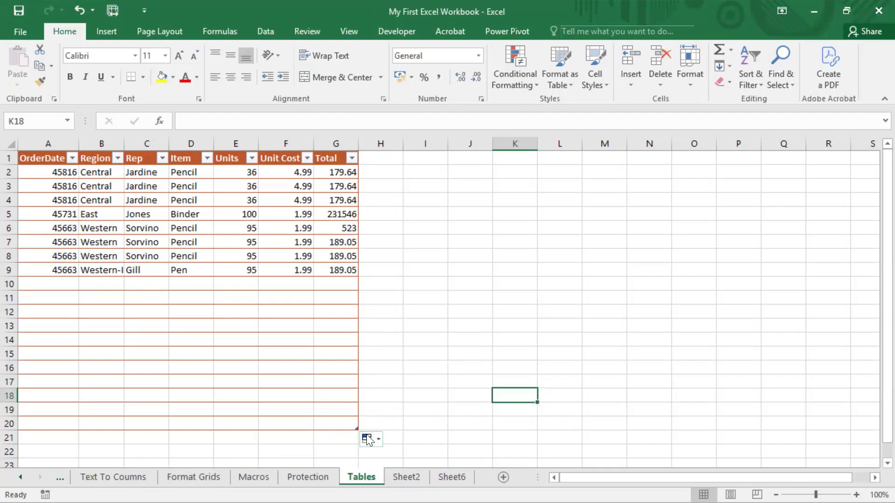
{"action": "left_click", "coordinate": [357, 427]}
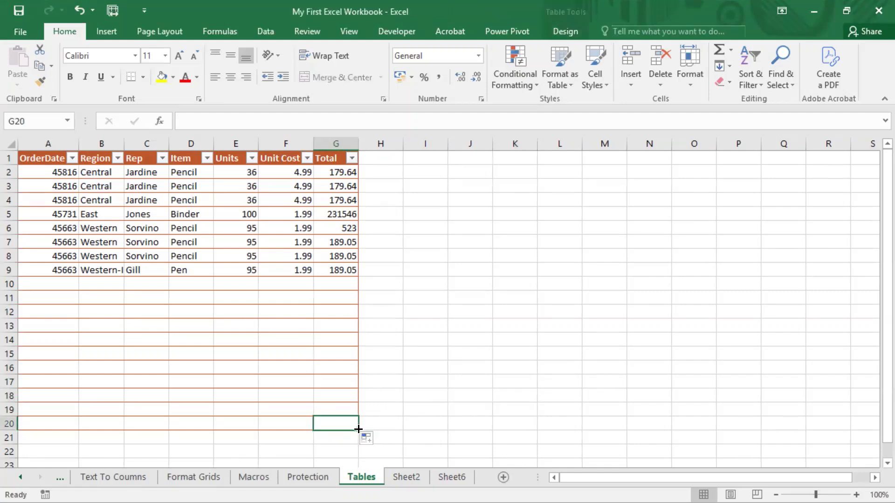
{"action": "left_click_drag", "start_coordinate": [359, 430], "coordinate": [348, 366]}
{"action": "left_click", "coordinate": [392, 423]}
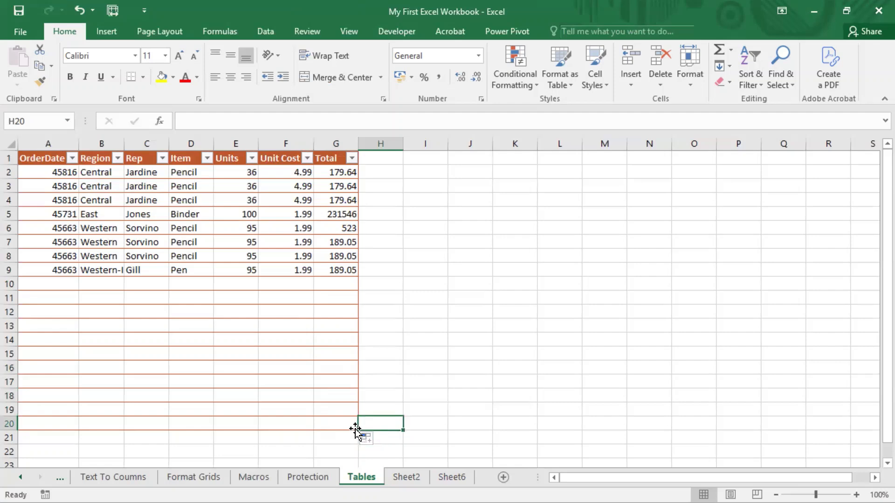
{"action": "left_click_drag", "start_coordinate": [355, 428], "coordinate": [356, 338]}
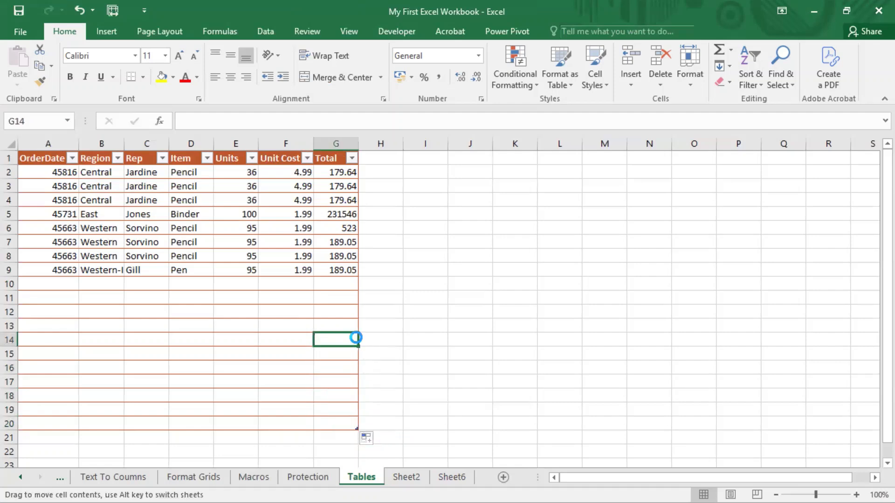
{"action": "left_click", "coordinate": [434, 362]}
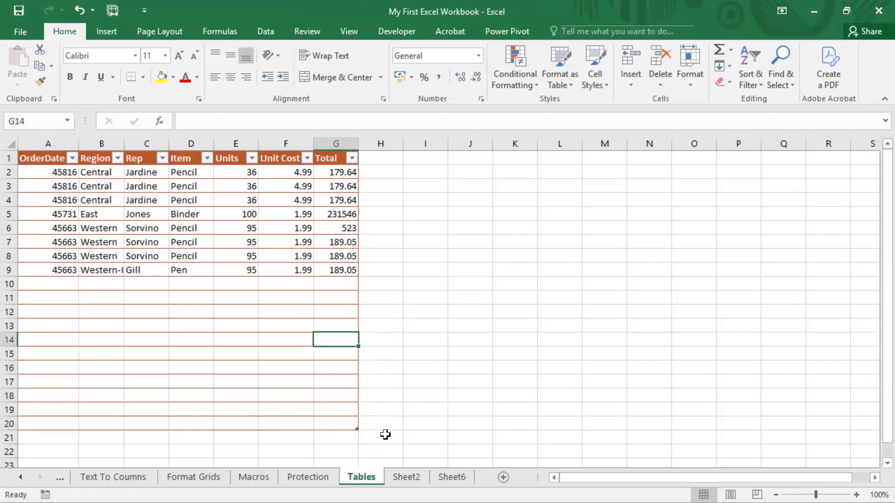
- Extend the table directly on the sheet from its last cell, G20, down to row 25
{"action": "left_click", "coordinate": [357, 429]}
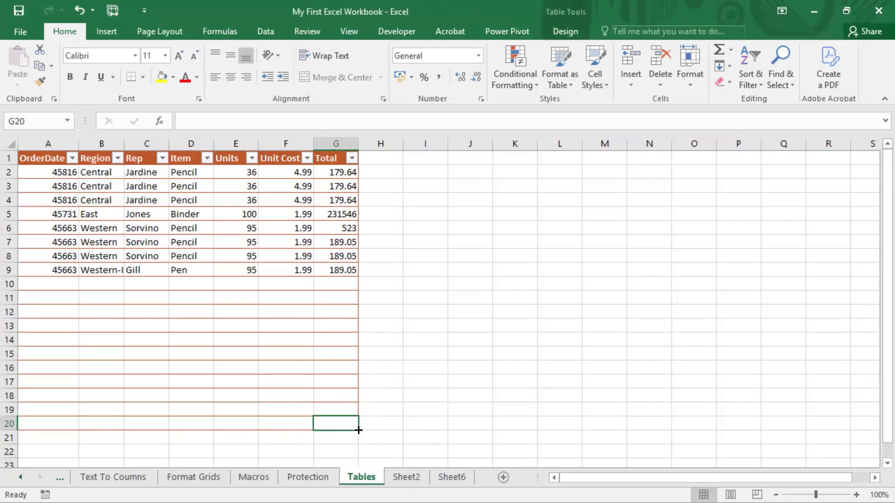
{"action": "left_click_drag", "start_coordinate": [358, 429], "coordinate": [345, 444]}
{"action": "left_click", "coordinate": [435, 382]}
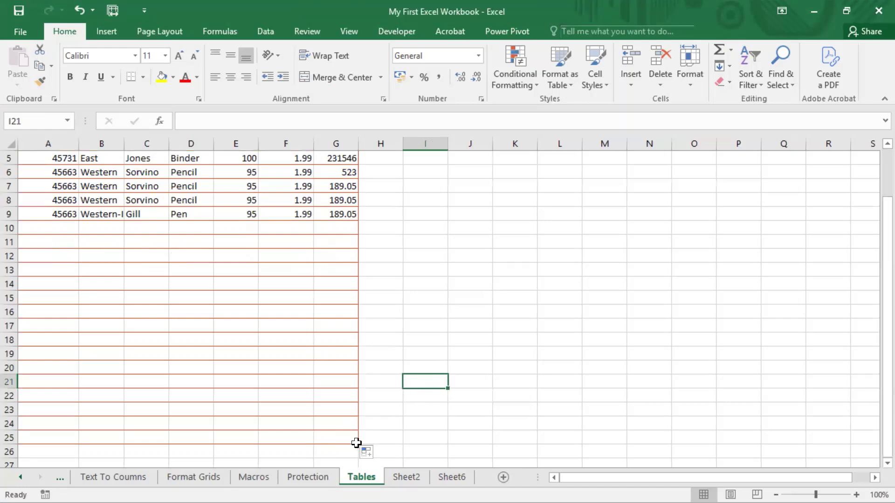
- Try to pull the table's lower edge up from row 25, starting at its last cell, G25
{"action": "left_click", "coordinate": [406, 425]}
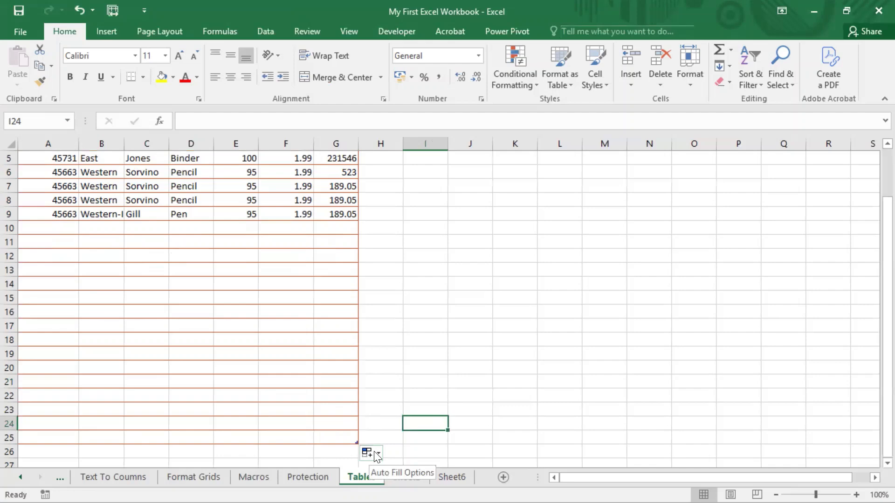
{"action": "left_click", "coordinate": [380, 436]}
{"action": "left_click", "coordinate": [452, 434]}
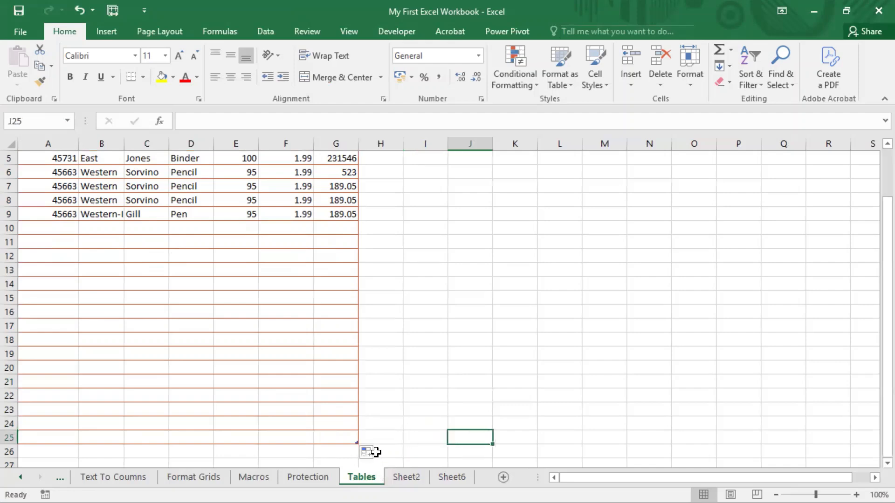
{"action": "key", "text": "Left"}
{"action": "left_click", "coordinate": [383, 407]}
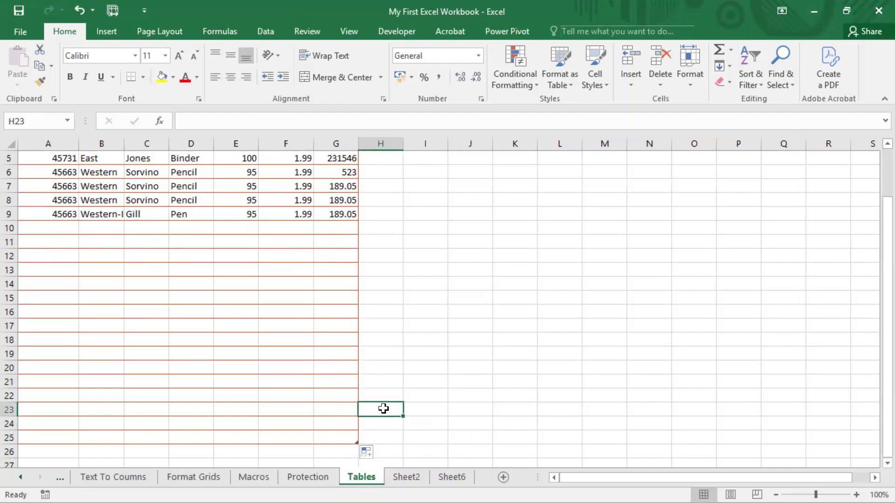
{"action": "left_click", "coordinate": [318, 407]}
{"action": "left_click", "coordinate": [355, 442]}
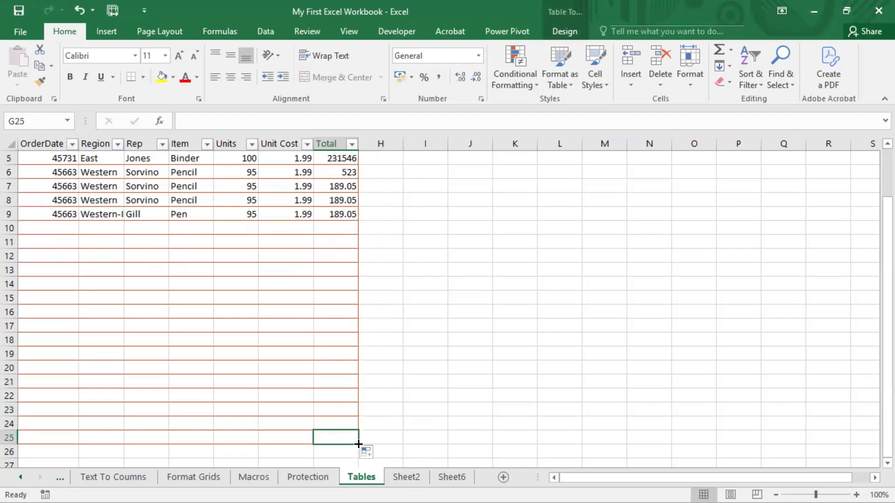
{"action": "mouse_move", "coordinate": [356, 443]}
{"action": "left_mouse_down"}
{"action": "mouse_move", "coordinate": [366, 399]}
{"action": "mouse_move", "coordinate": [351, 292]}
{"action": "left_mouse_up"}
{"action": "left_click", "coordinate": [383, 306]}
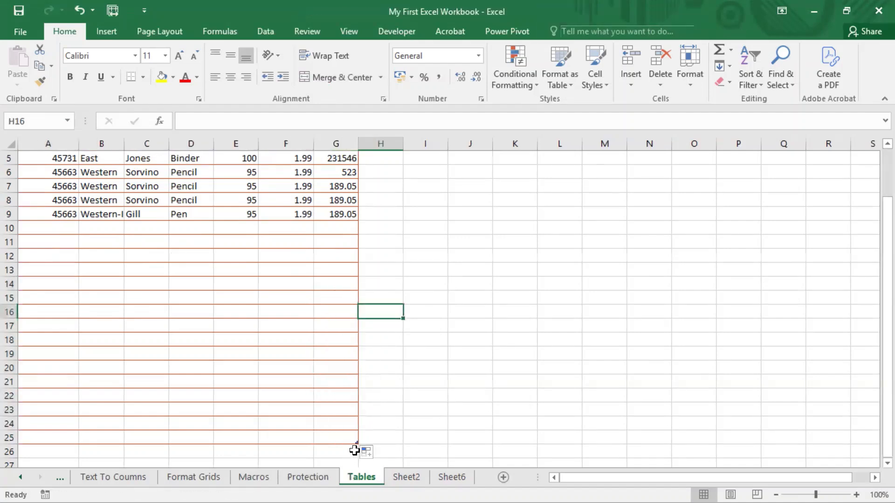
- Try to shrink the table upward directly on the sheet from its resize corner in cell G25
{"action": "left_click_drag", "start_coordinate": [357, 444], "coordinate": [235, 374]}
{"action": "left_click", "coordinate": [425, 395]}
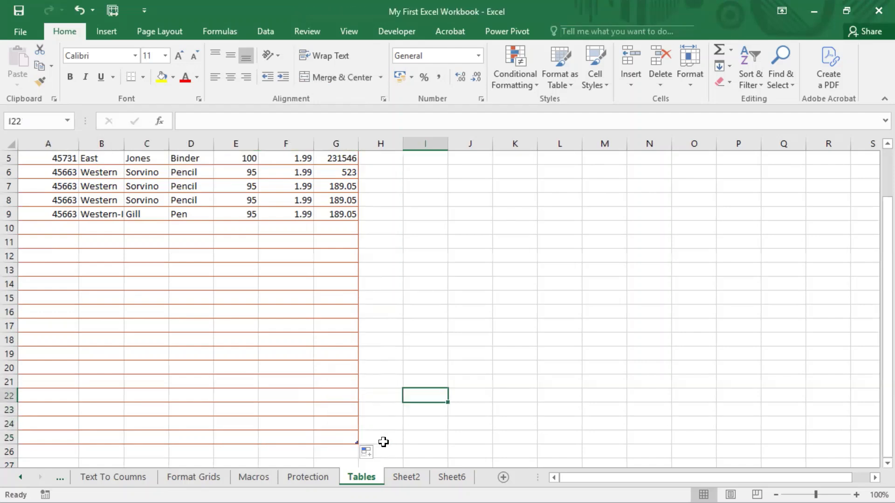
{"action": "left_click", "coordinate": [359, 446]}
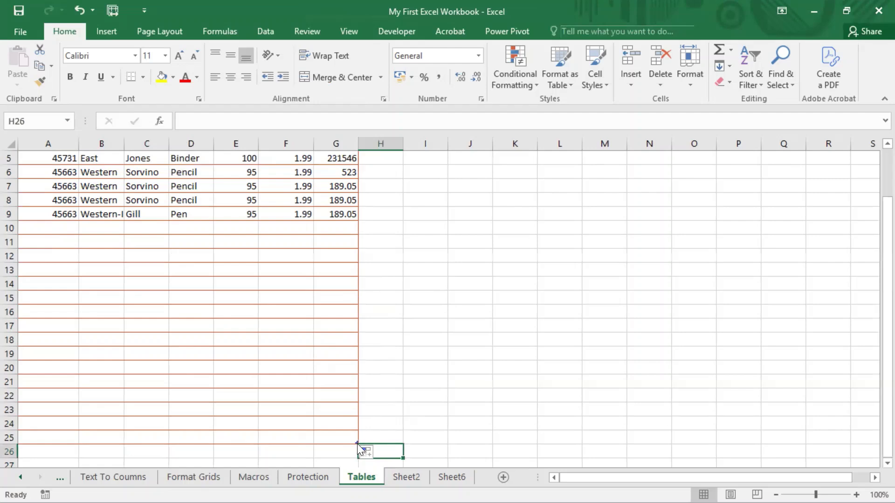
{"action": "left_click_drag", "start_coordinate": [359, 445], "coordinate": [112, 360]}
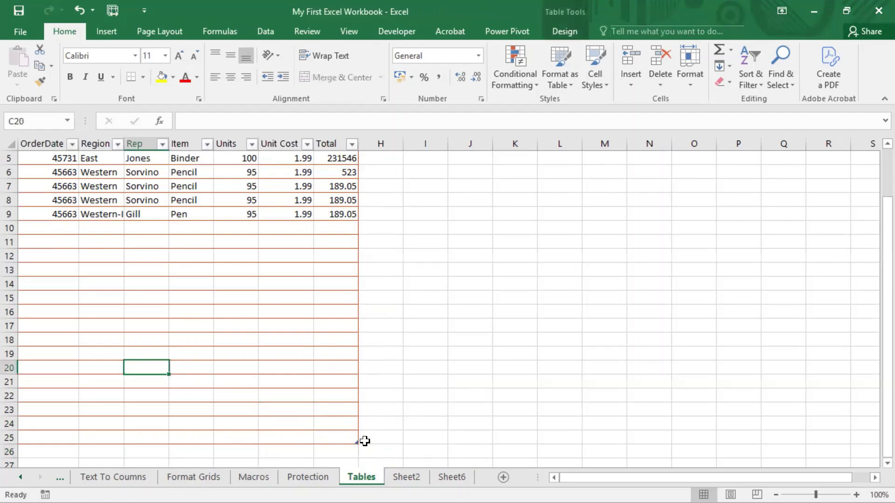
{"action": "left_click_drag", "start_coordinate": [360, 443], "coordinate": [361, 446]}
{"action": "left_click", "coordinate": [398, 400]}
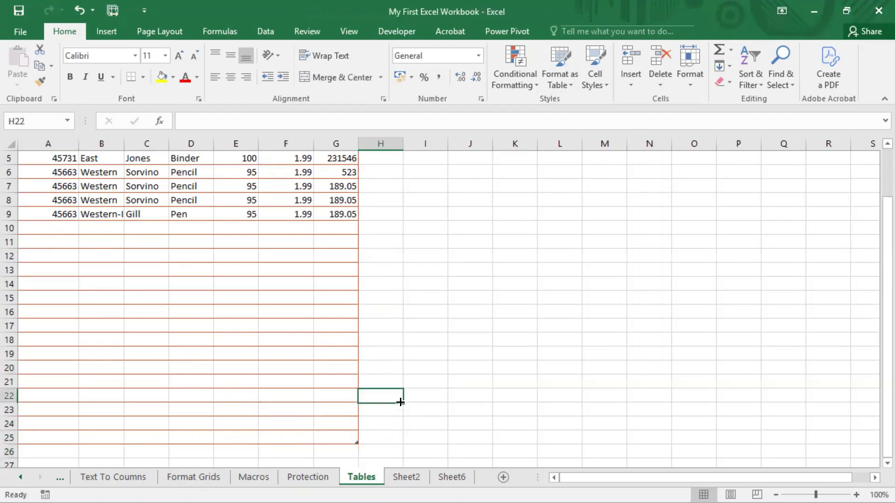
{"action": "left_click", "coordinate": [359, 445]}
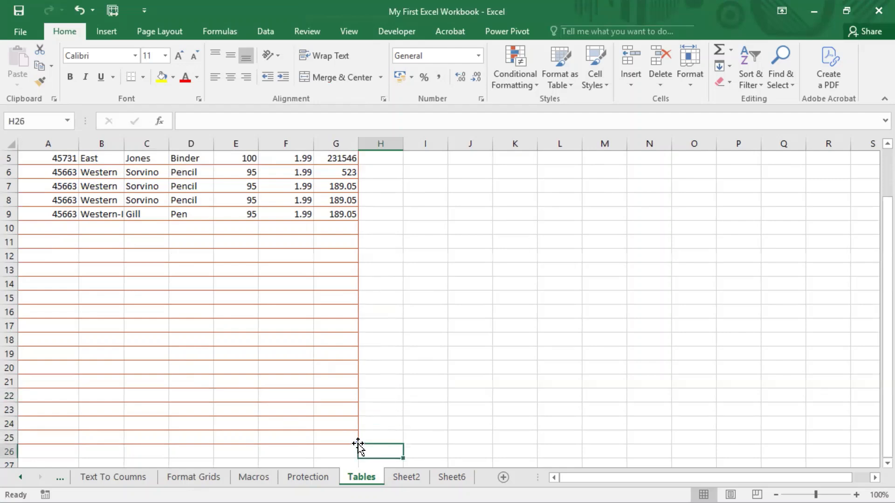
{"action": "left_click", "coordinate": [468, 396]}
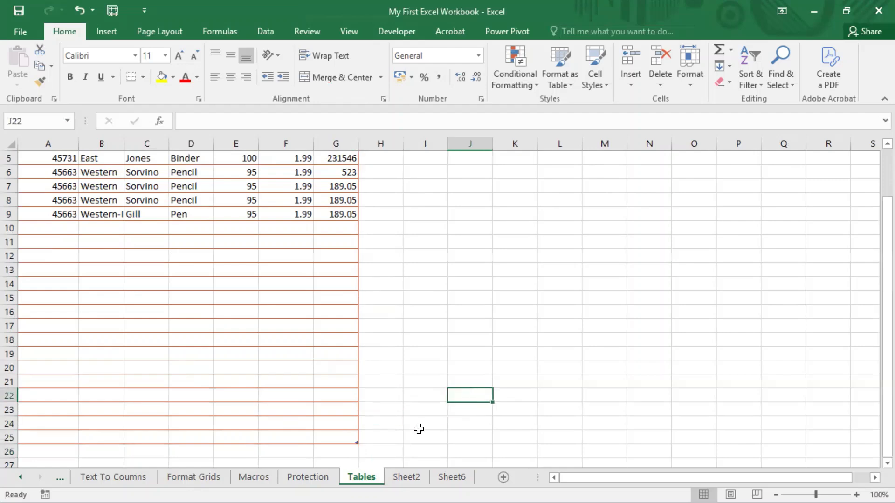
- Try to bring the table's last row up from row 25 toward row 20 by its resize corner in G25
{"action": "left_click", "coordinate": [357, 443]}
{"action": "mouse_move", "coordinate": [358, 445]}
{"action": "left_mouse_down"}
{"action": "mouse_move", "coordinate": [339, 425]}
{"action": "mouse_move", "coordinate": [212, 376]}
{"action": "mouse_move", "coordinate": [176, 347]}
{"action": "mouse_move", "coordinate": [6, 347]}
{"action": "mouse_move", "coordinate": [6, 323]}
{"action": "mouse_move", "coordinate": [68, 315]}
{"action": "mouse_move", "coordinate": [365, 355]}
{"action": "mouse_move", "coordinate": [357, 332]}
{"action": "mouse_move", "coordinate": [132, 390]}
{"action": "mouse_move", "coordinate": [38, 389]}
{"action": "mouse_move", "coordinate": [6, 378]}
{"action": "left_mouse_up"}
{"action": "left_click", "coordinate": [483, 372]}
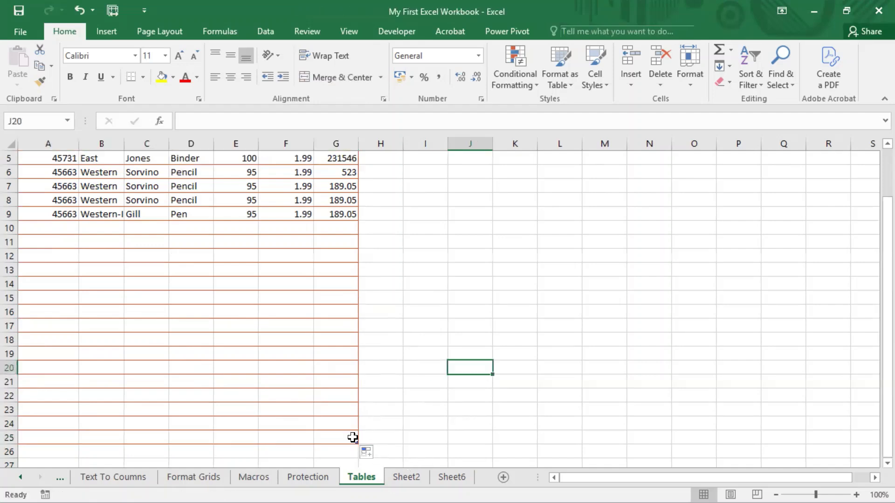
{"action": "left_click_drag", "start_coordinate": [357, 443], "coordinate": [353, 421]}
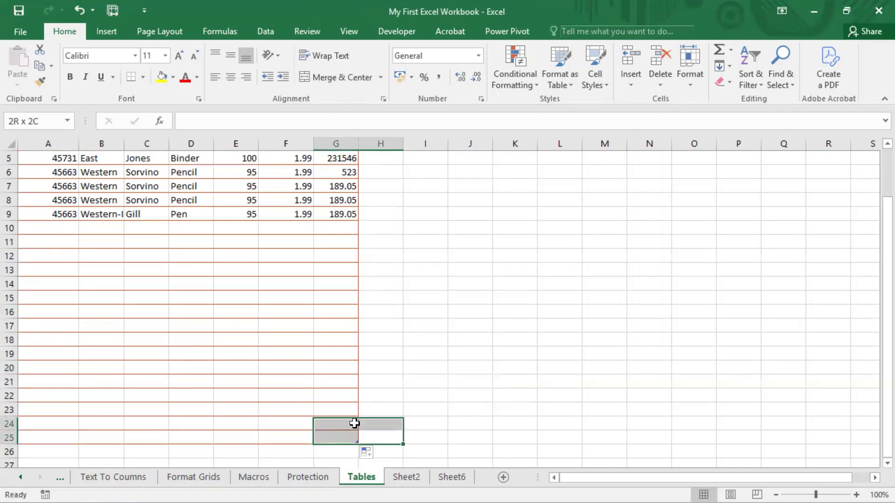
{"action": "left_click", "coordinate": [458, 415]}
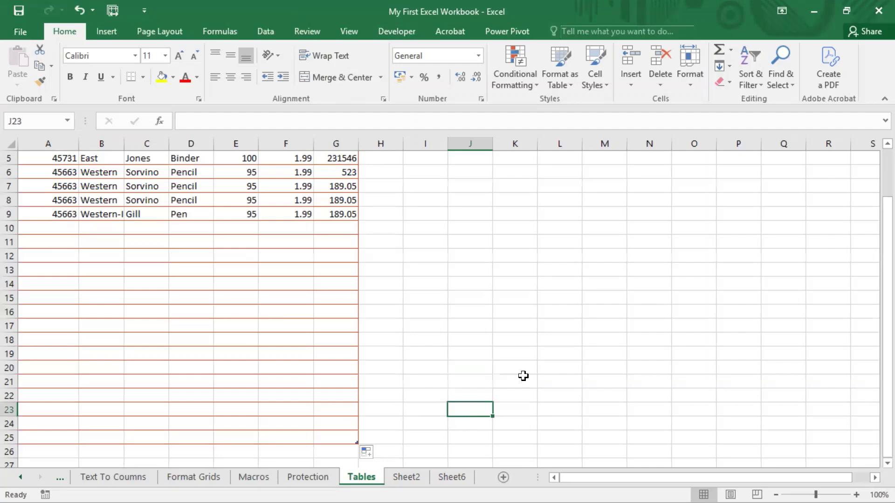
{"action": "scroll", "coordinate": [466, 375], "scroll_direction": "down", "scroll_amount": 3}
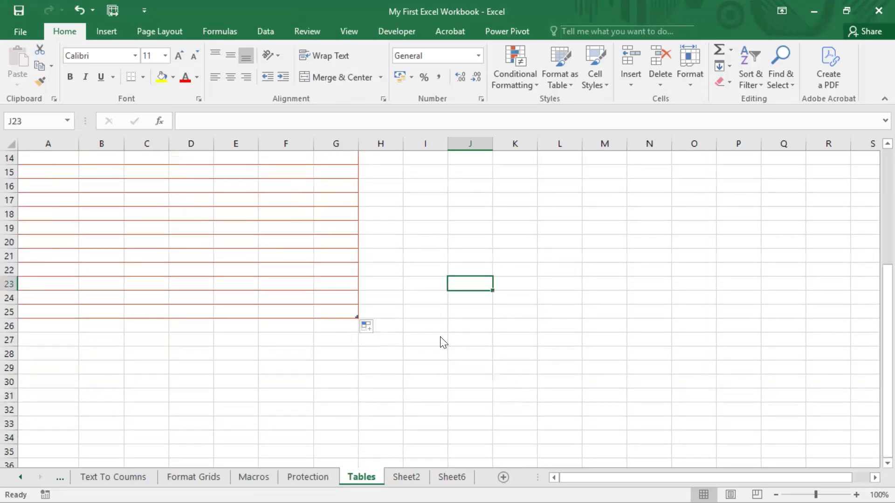
{"action": "scroll", "coordinate": [494, 382], "scroll_direction": "up", "scroll_amount": 4}
{"action": "scroll", "coordinate": [495, 382], "scroll_direction": "down", "scroll_amount": 2}
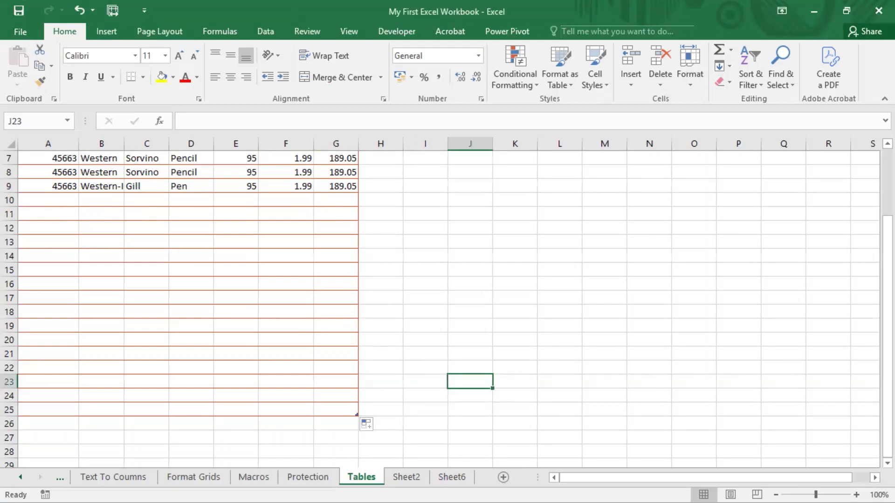
- Zoom the sheet to 120% and try to pull the table's resize corner in G25 up to row 22
{"action": "scroll", "coordinate": [359, 417], "scroll_direction": "up", "scroll_amount": 2, "text": "ctrl"}
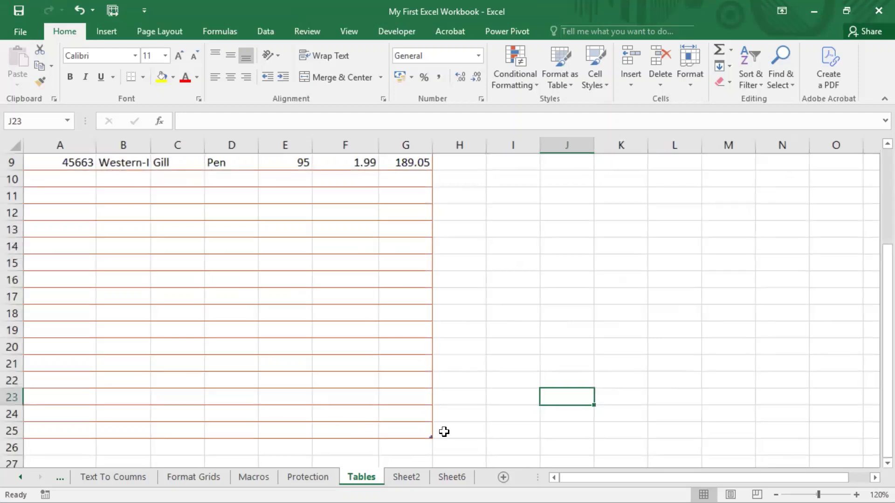
{"action": "left_click", "coordinate": [432, 437]}
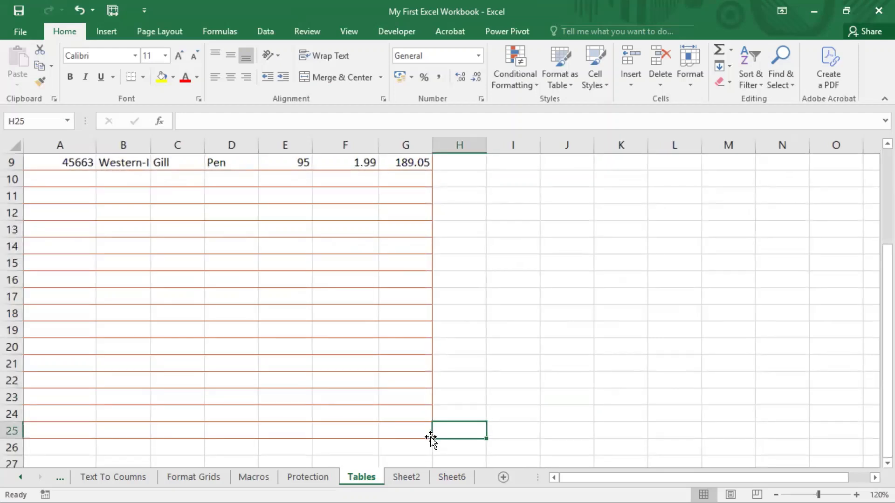
{"action": "left_click_drag", "start_coordinate": [431, 438], "coordinate": [428, 376]}
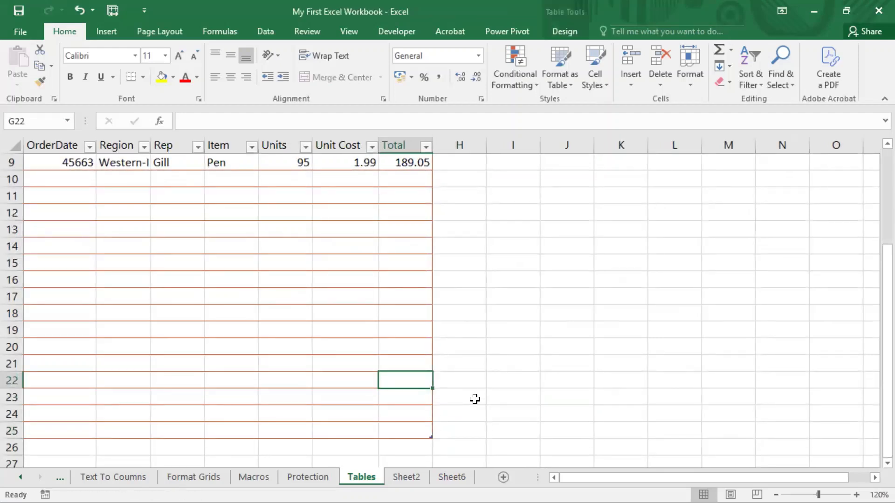
{"action": "left_click", "coordinate": [432, 437]}
{"action": "mouse_move", "coordinate": [432, 438]}
{"action": "left_mouse_down"}
{"action": "mouse_move", "coordinate": [433, 342]}
{"action": "mouse_move", "coordinate": [463, 415]}
{"action": "mouse_move", "coordinate": [435, 427]}
{"action": "left_mouse_up"}
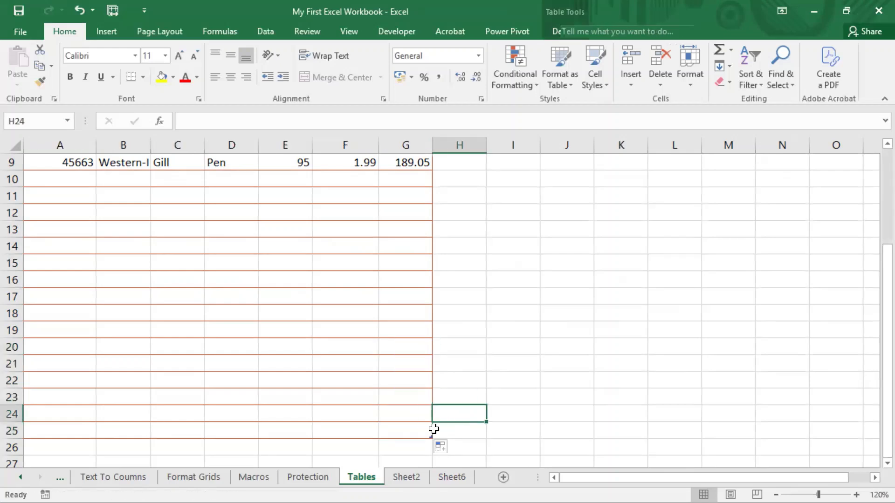
- Try to reduce the enlarged view's table from its corner in G25 up to about row 17
{"action": "left_click", "coordinate": [215, 379]}
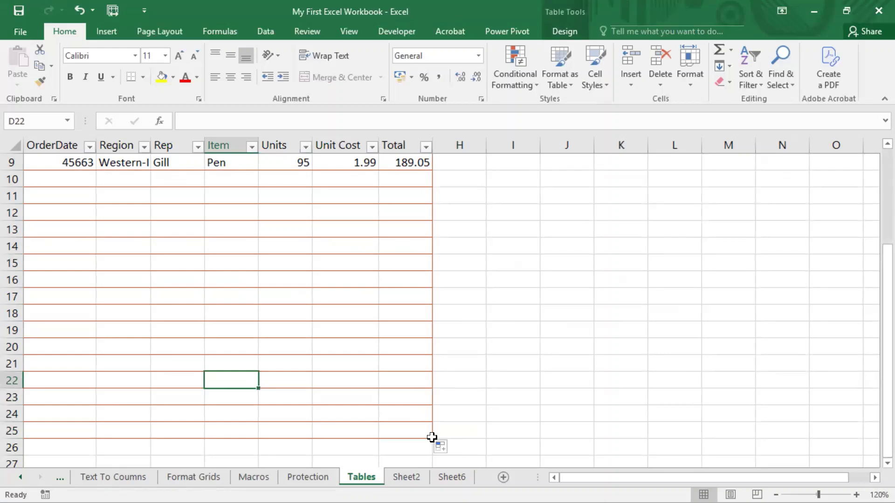
{"action": "left_click", "coordinate": [455, 429]}
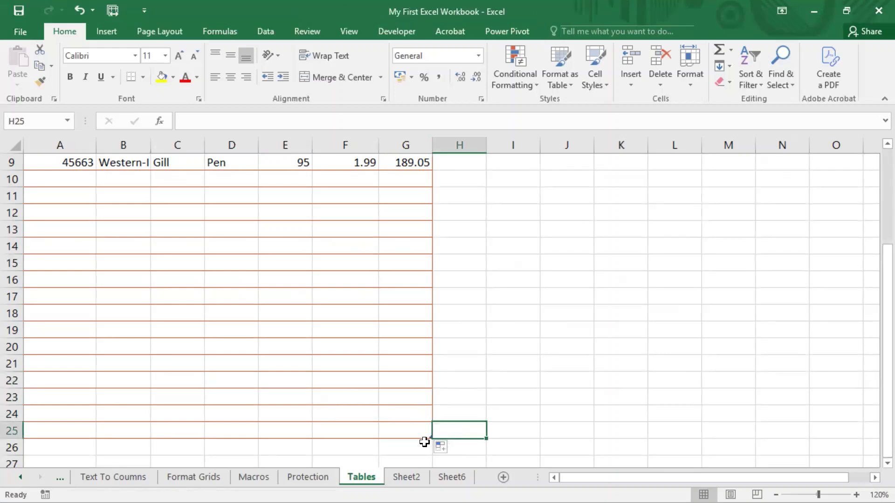
{"action": "left_click_drag", "start_coordinate": [431, 438], "coordinate": [387, 298]}
{"action": "left_click", "coordinate": [520, 413]}
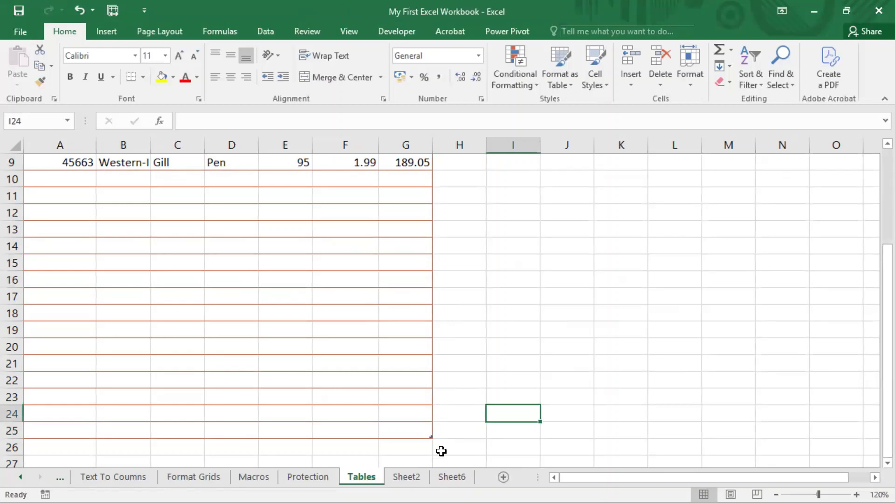
{"action": "left_click", "coordinate": [344, 279]}
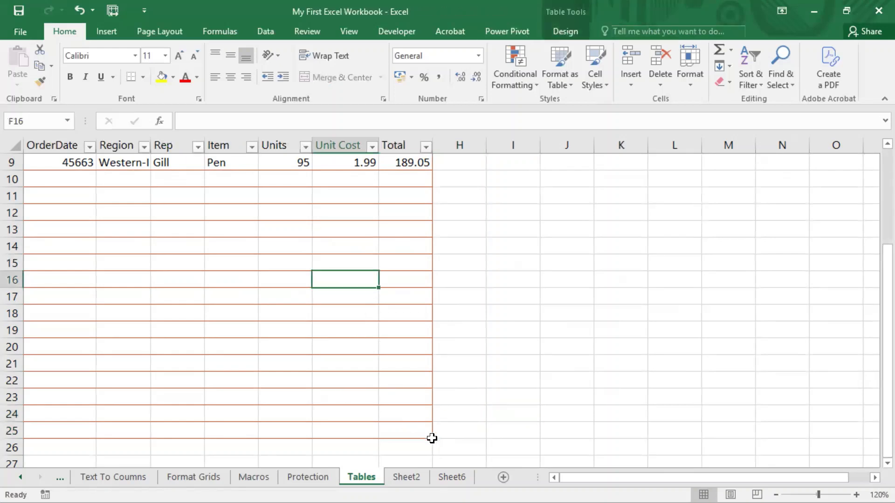
{"action": "left_click_drag", "start_coordinate": [434, 440], "coordinate": [426, 425]}
{"action": "left_click", "coordinate": [302, 347]}
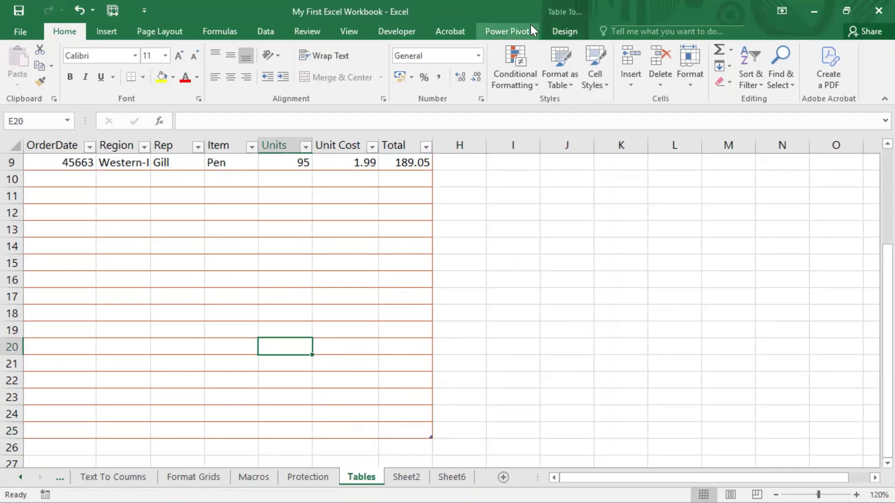
- Resize MyFirstTable to the range $A$1:$G$18 with Resize Table, and return the sheet zoom to 100%
{"action": "left_click", "coordinate": [570, 30]}
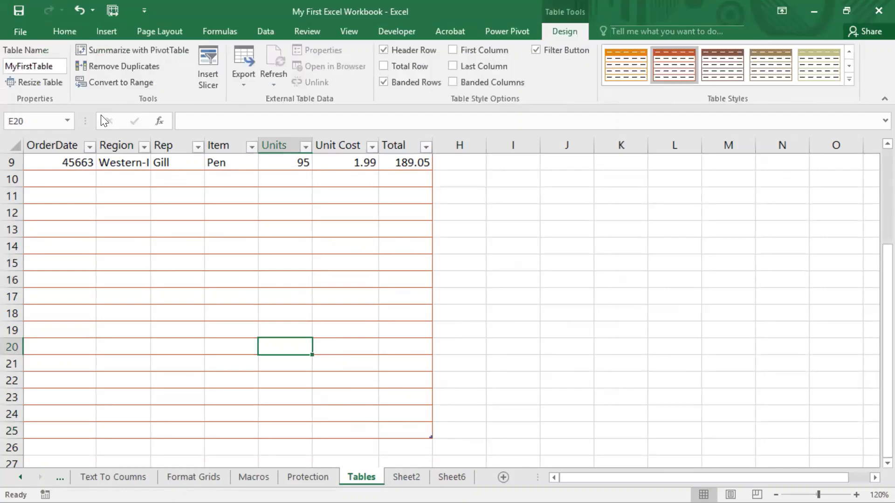
{"action": "left_click", "coordinate": [36, 82]}
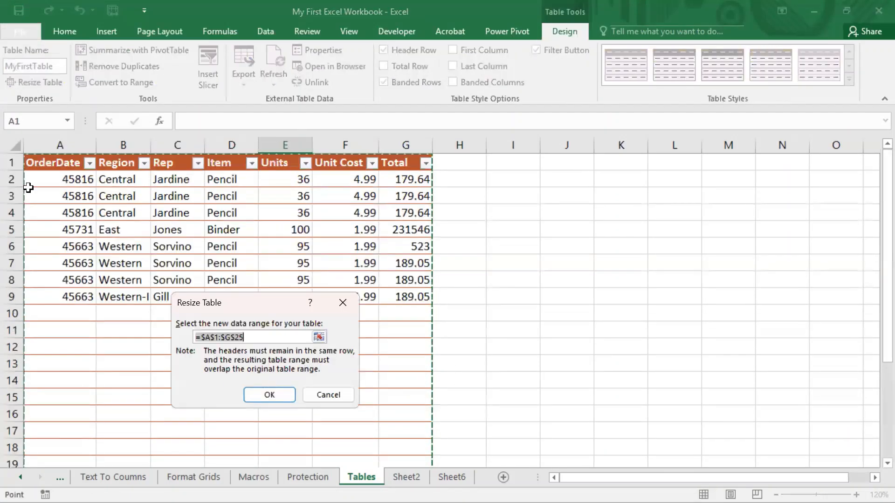
{"action": "left_click_drag", "start_coordinate": [50, 164], "coordinate": [406, 446]}
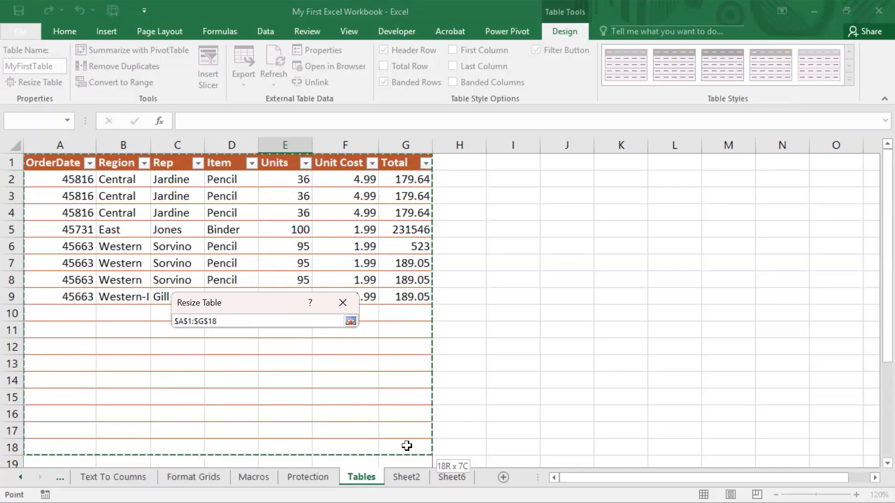
{"action": "left_click", "coordinate": [262, 395]}
{"action": "left_click", "coordinate": [507, 391]}
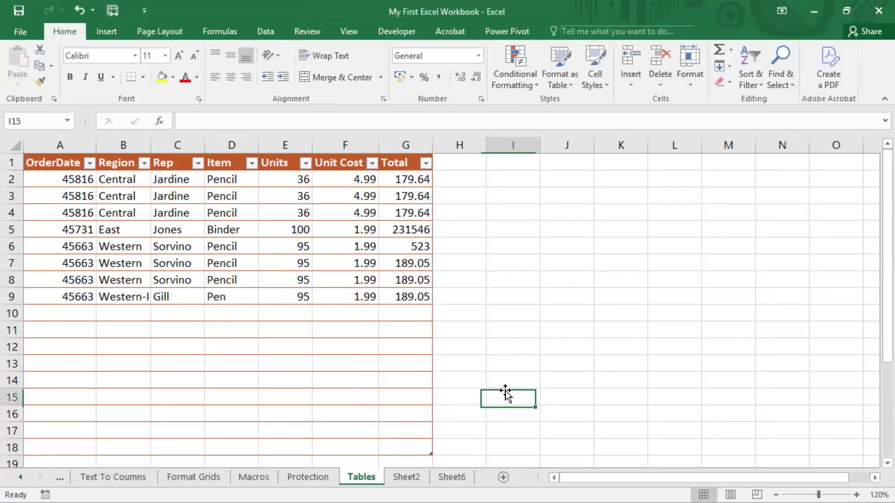
{"action": "scroll", "coordinate": [466, 415], "scroll_direction": "down", "scroll_amount": 3}
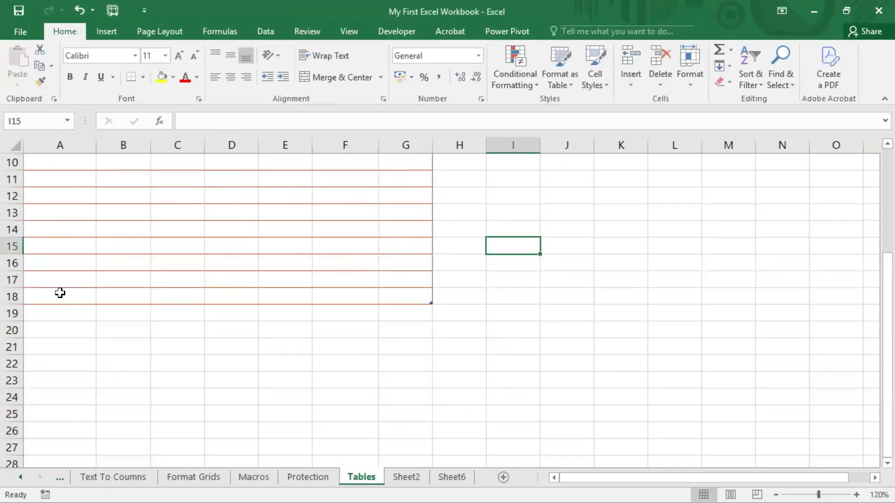
{"action": "left_click_drag", "start_coordinate": [818, 495], "coordinate": [816, 495]}
{"action": "scroll", "coordinate": [454, 384], "scroll_direction": "up", "scroll_amount": 2}
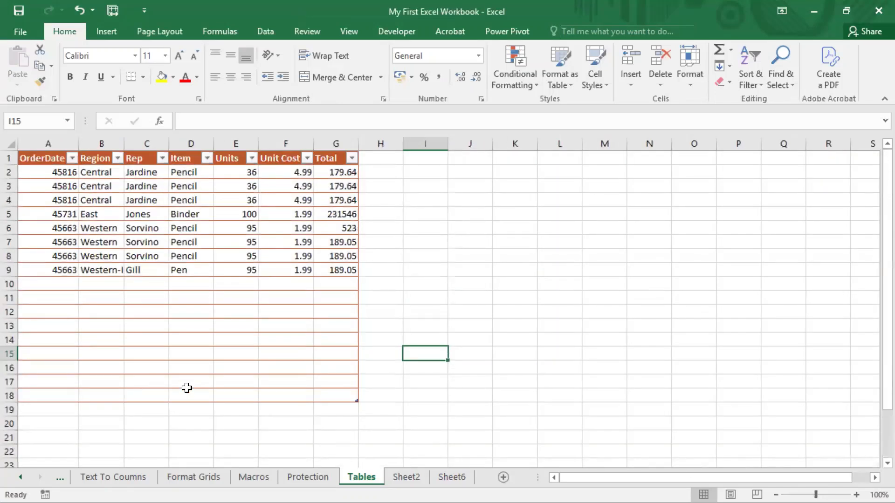
{"action": "left_click", "coordinate": [447, 1]}
{"action": "left_click", "coordinate": [486, 209]}
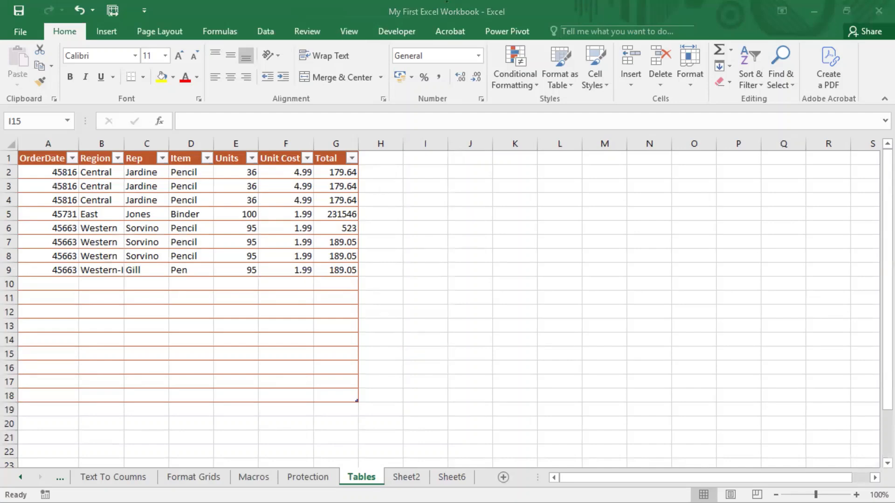
{"action": "left_click", "coordinate": [428, 180]}
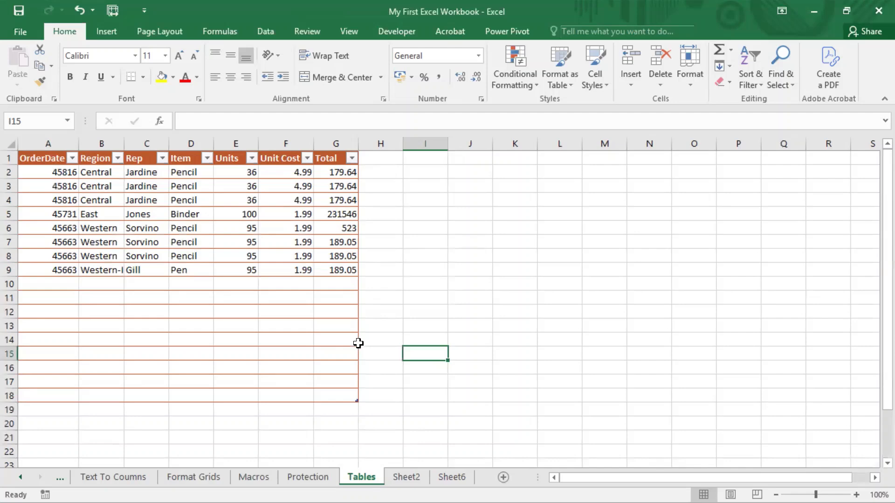
{"action": "left_click_drag", "start_coordinate": [359, 400], "coordinate": [281, 400]}
{"action": "left_click", "coordinate": [445, 359]}
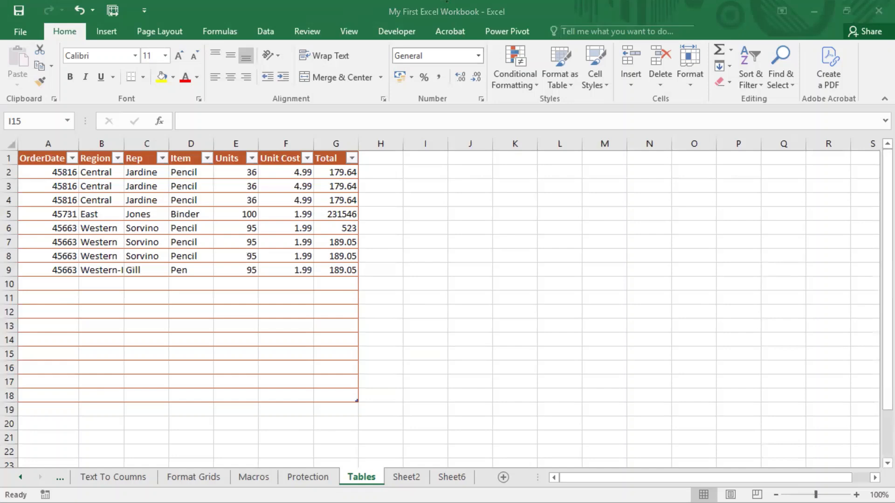
- Select a cell inside MyFirstTable and display the table design options
{"action": "left_click", "coordinate": [200, 242]}
{"action": "left_click", "coordinate": [565, 31]}
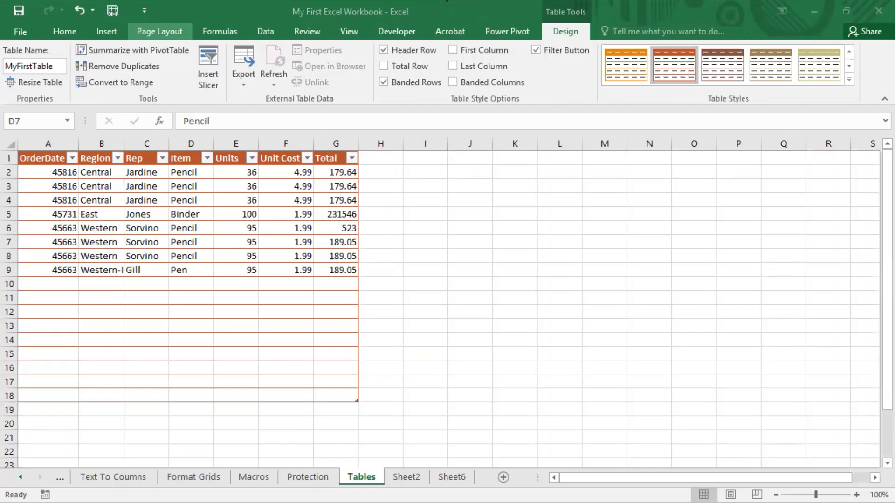
- Add a Category column to the table by entering the header "Category" in H1, beside Total
{"action": "left_click", "coordinate": [372, 157]}
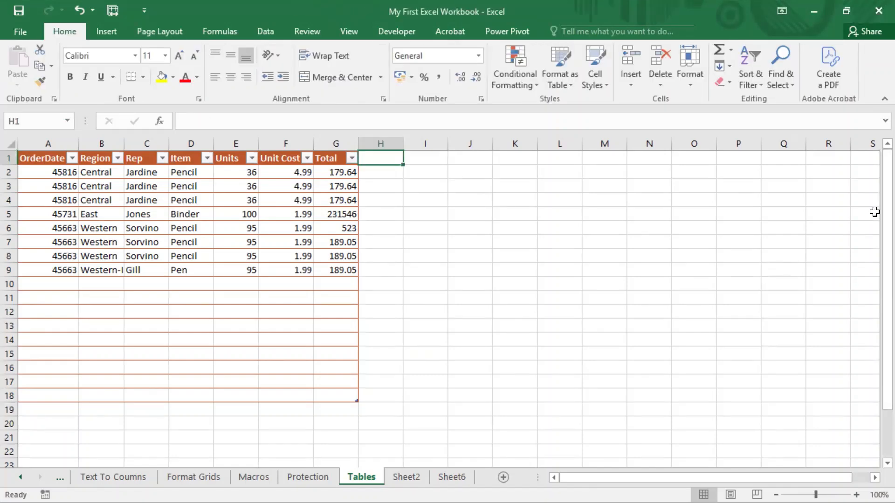
{"action": "type", "text": "Category"}
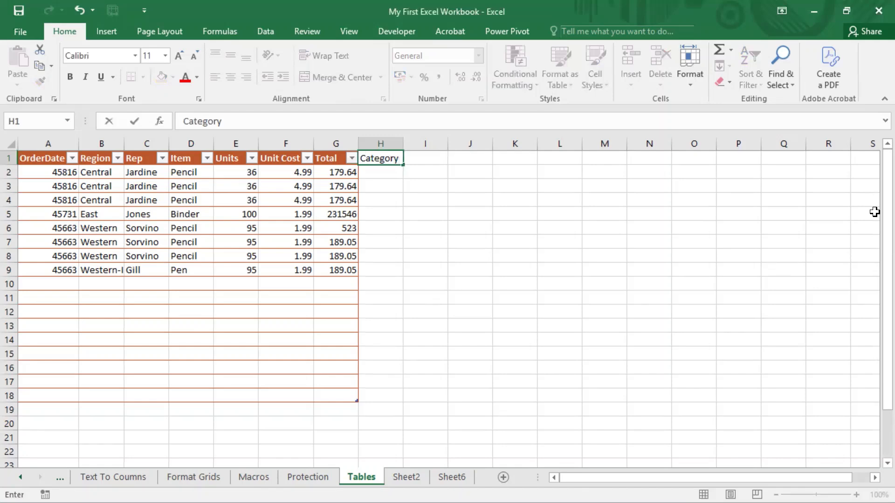
{"action": "key", "text": "Return"}
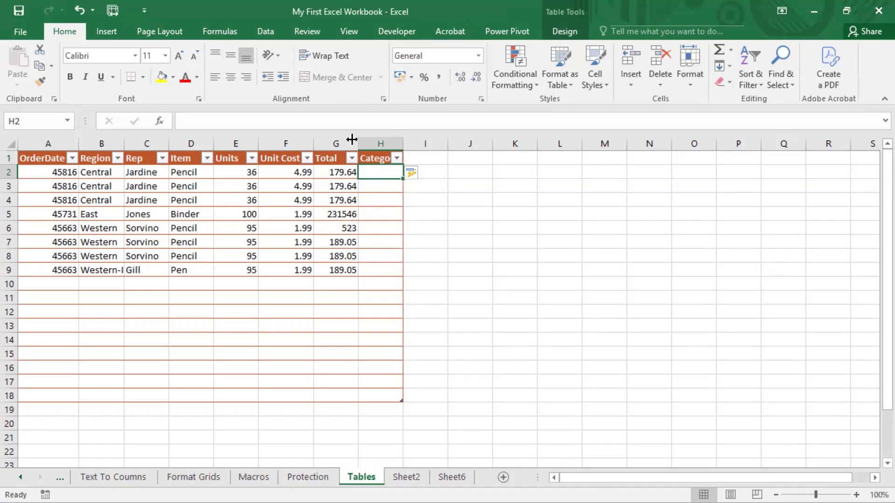
- Undo the table's automatic expansion into column H and clear the Category text from H1
{"action": "key", "text": "ctrl+z"}
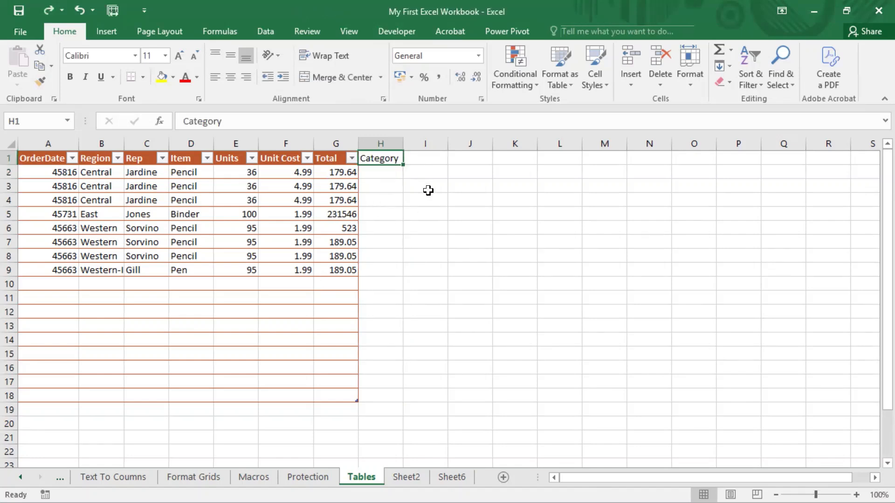
{"action": "key", "text": "Delete"}
{"action": "left_click", "coordinate": [469, 241]}
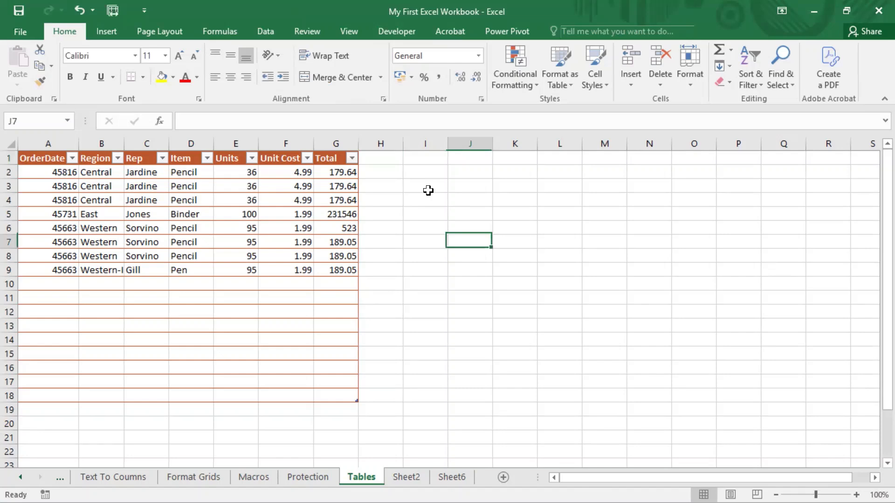
- Extend MyFirstTable with a new column by entering the header "Category" in H1, and display the table design options
{"action": "left_click", "coordinate": [377, 158]}
{"action": "type", "text": "Category"}
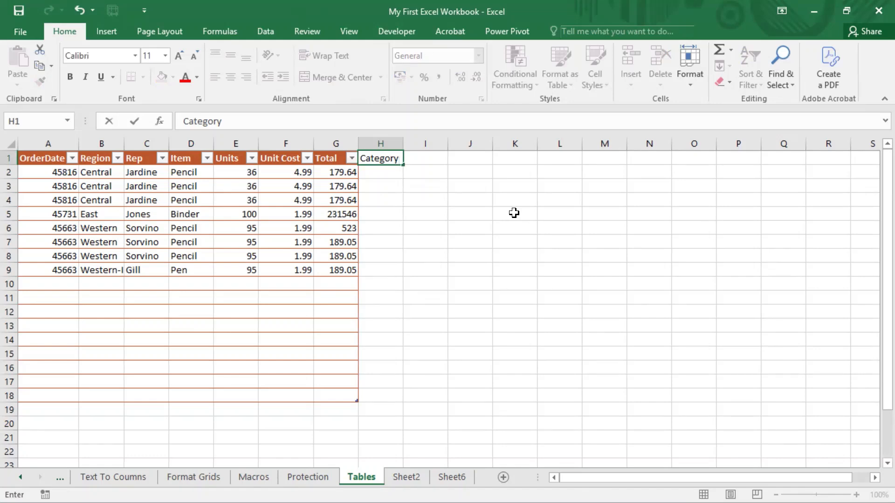
{"action": "key", "text": "Return"}
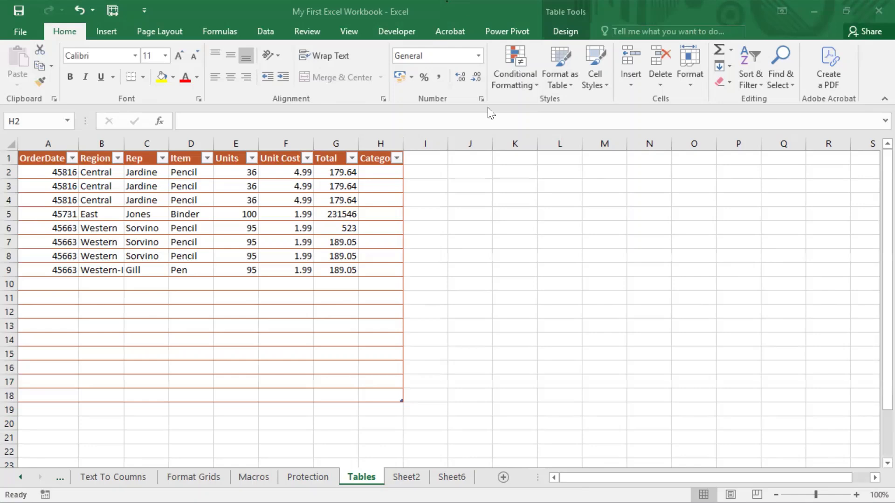
{"action": "left_click", "coordinate": [1, 115]}
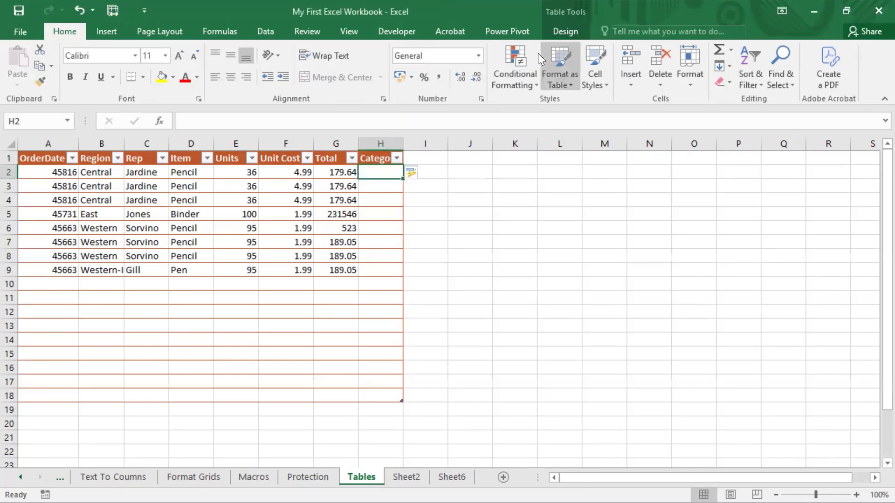
{"action": "left_click", "coordinate": [554, 31]}
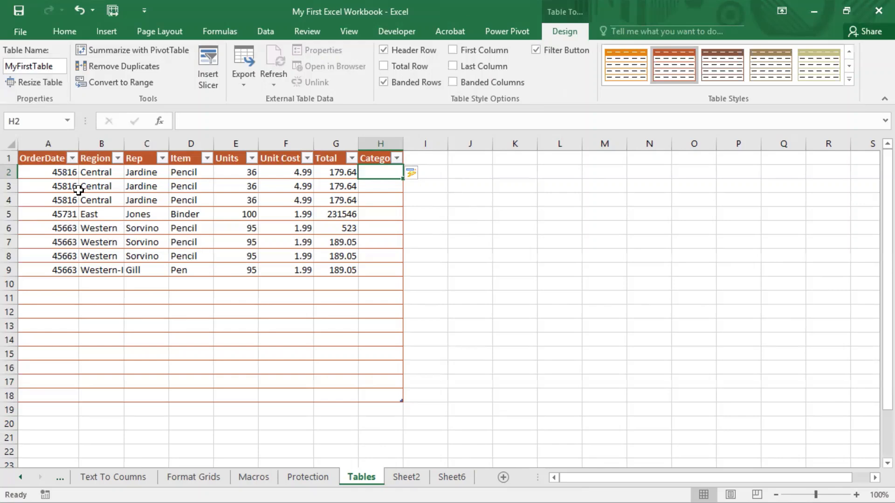
- Examine the sorting and filtering choices available for the OrderDate, Units and Region columns without applying any
{"action": "left_click", "coordinate": [72, 159]}
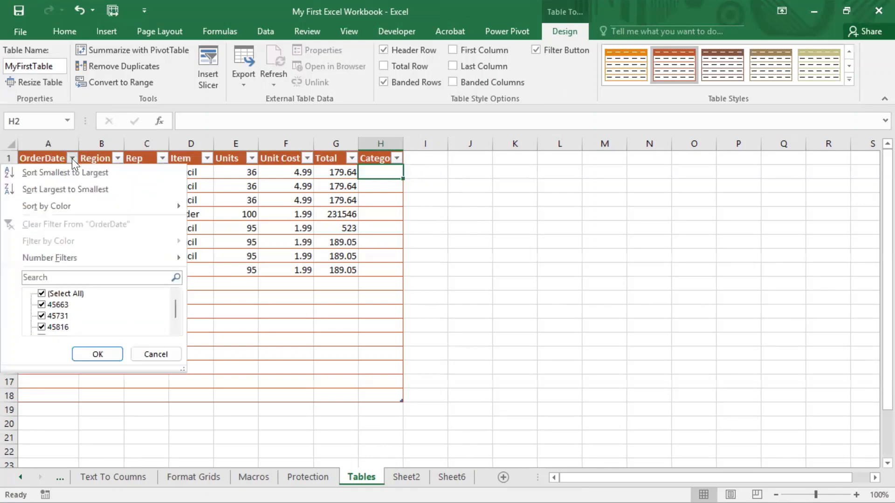
{"action": "mouse_move", "coordinate": [99, 210]}
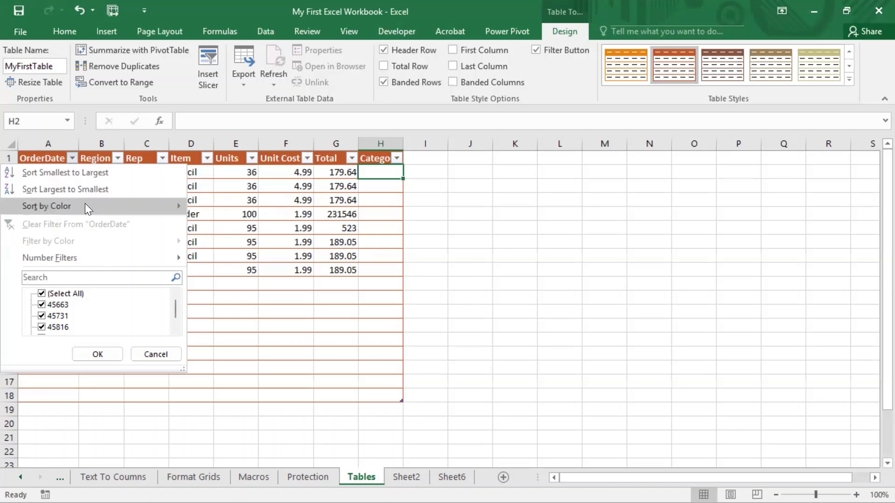
{"action": "left_click", "coordinate": [237, 239]}
{"action": "left_click", "coordinate": [158, 201]}
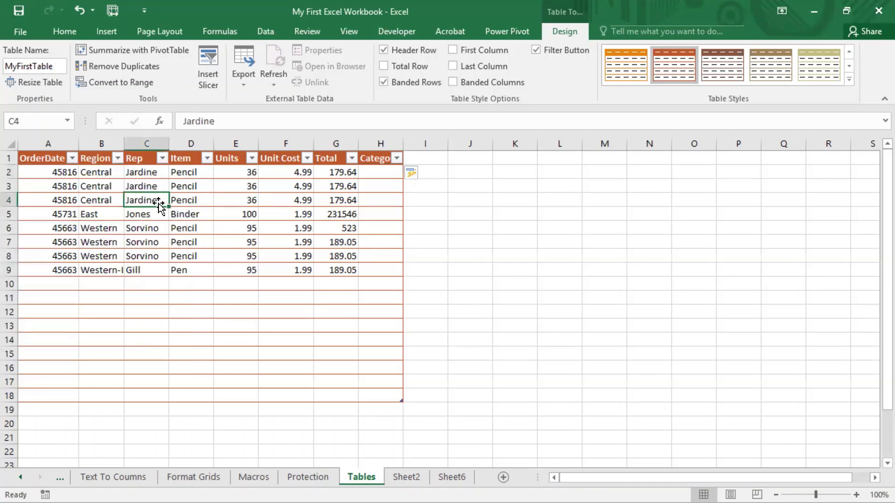
{"action": "left_click", "coordinate": [252, 159]}
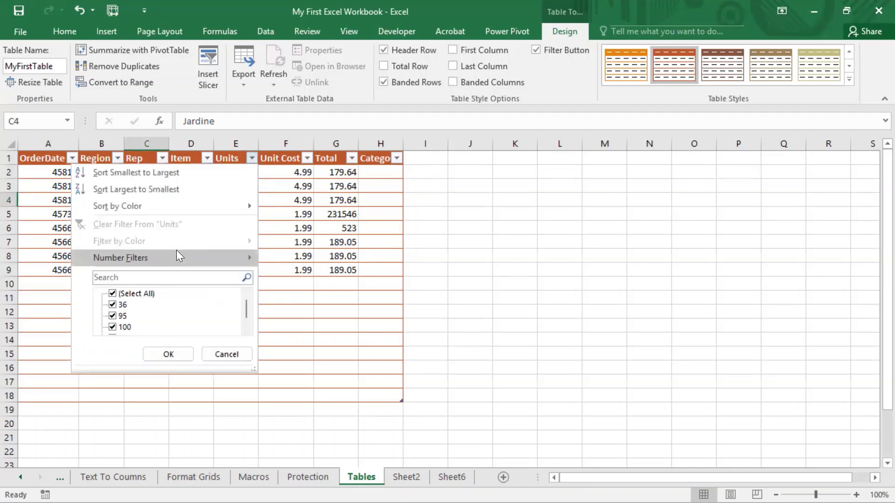
{"action": "left_click", "coordinate": [317, 212]}
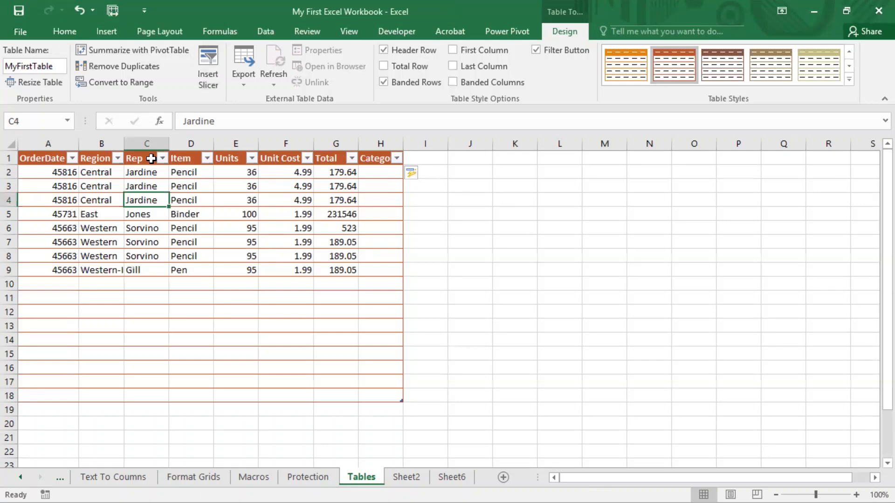
{"action": "left_click", "coordinate": [117, 159]}
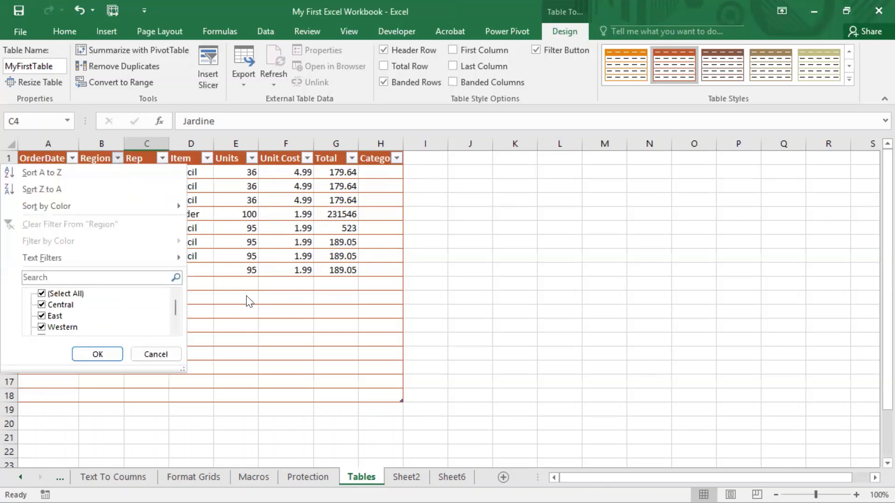
{"action": "left_click", "coordinate": [260, 320]}
- Copy the table's row 8 and paste it outside the table, starting at A21
{"action": "left_click", "coordinate": [60, 259]}
{"action": "left_click_drag", "start_coordinate": [114, 256], "coordinate": [299, 255]}
{"action": "key", "text": "ctrl+c"}
{"action": "left_click", "coordinate": [61, 439]}
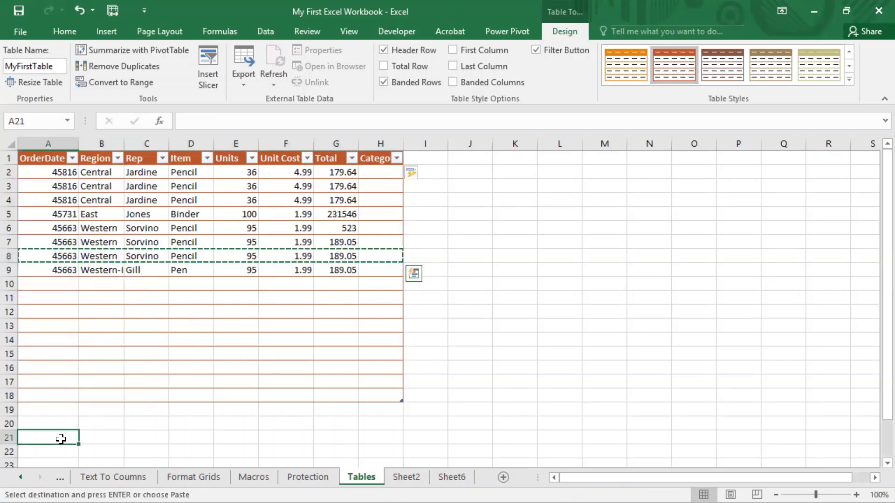
{"action": "key", "text": "ctrl+v"}
{"action": "left_click", "coordinate": [494, 370]}
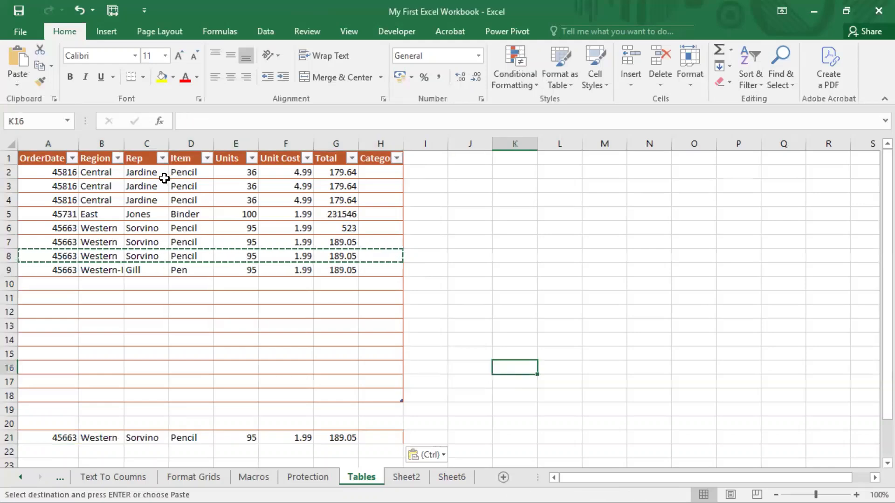
- Filter the table's Units column to show only the value 95
{"action": "left_click", "coordinate": [252, 158]}
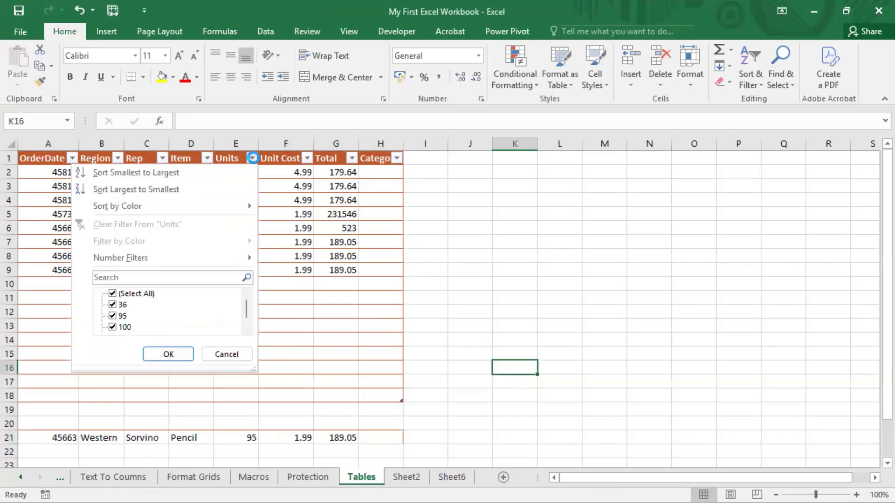
{"action": "left_click", "coordinate": [120, 293]}
{"action": "scroll", "coordinate": [160, 311], "scroll_direction": "down", "scroll_amount": 1}
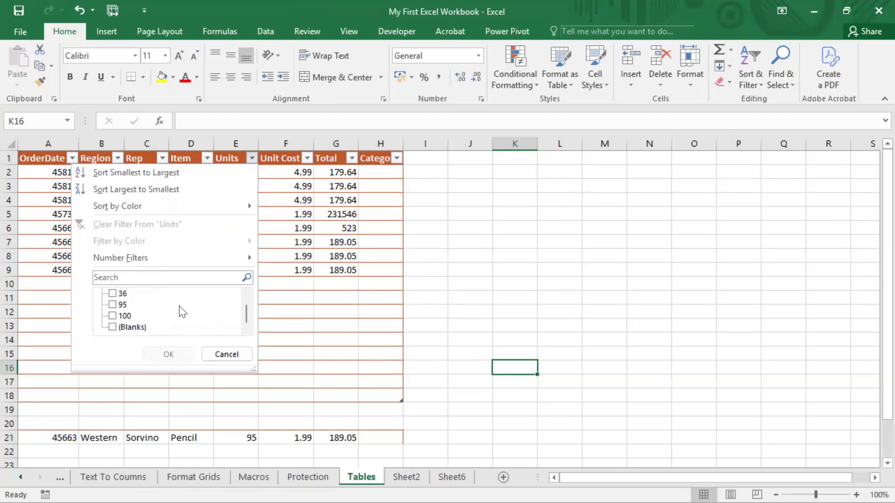
{"action": "left_click", "coordinate": [120, 305]}
{"action": "left_click", "coordinate": [168, 354]}
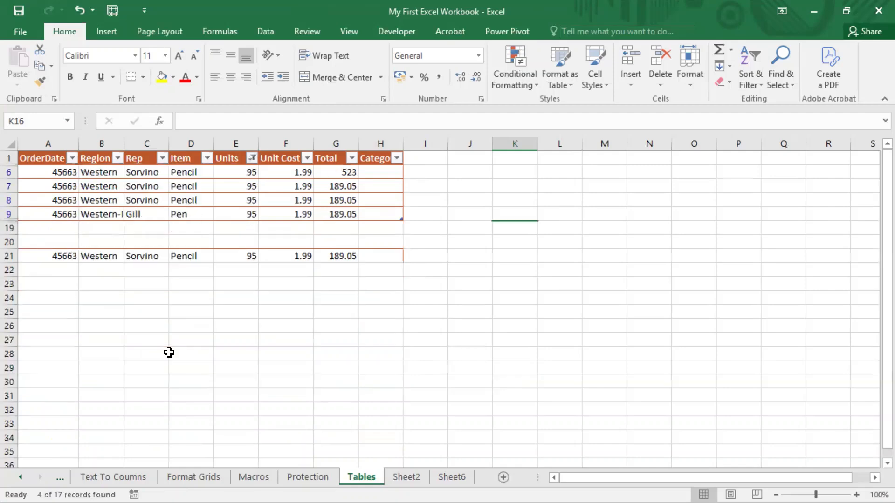
{"action": "left_click", "coordinate": [277, 266]}
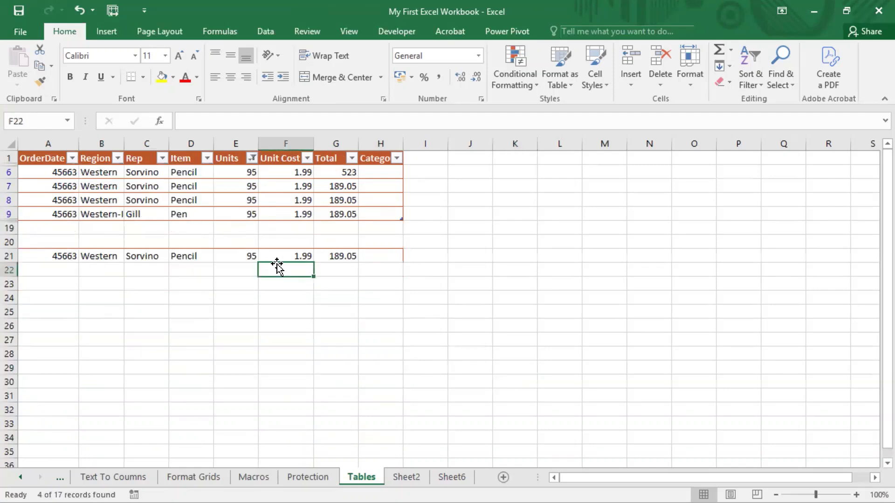
- Change the Units column filter to show only the value 36
{"action": "left_click", "coordinate": [252, 158]}
{"action": "left_click", "coordinate": [111, 294]}
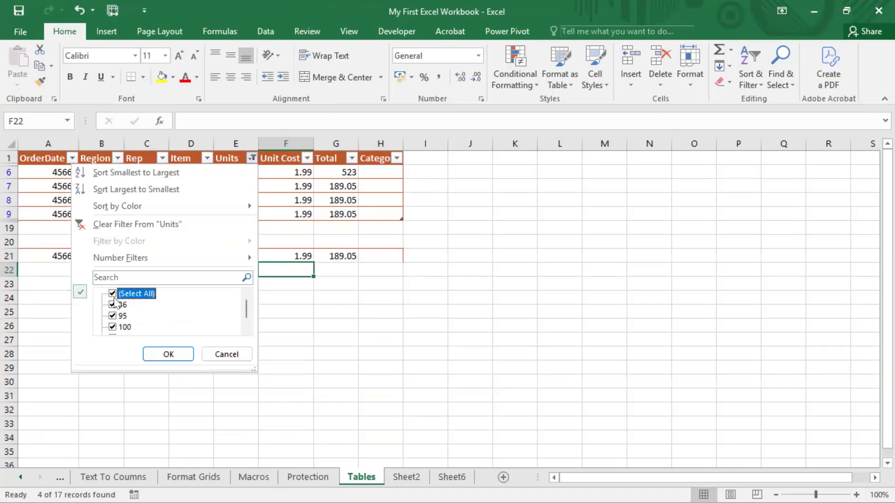
{"action": "left_click", "coordinate": [112, 294]}
{"action": "left_click", "coordinate": [113, 305]}
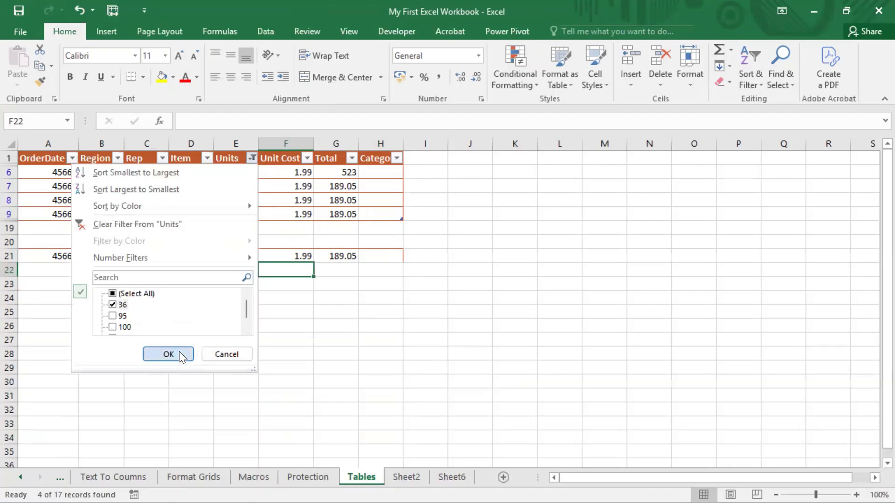
{"action": "left_click", "coordinate": [181, 357]}
{"action": "left_click", "coordinate": [333, 338]}
- Select the filtered table from A1 to H4 and the separate row 21 in turn to compare them
{"action": "left_click", "coordinate": [49, 159]}
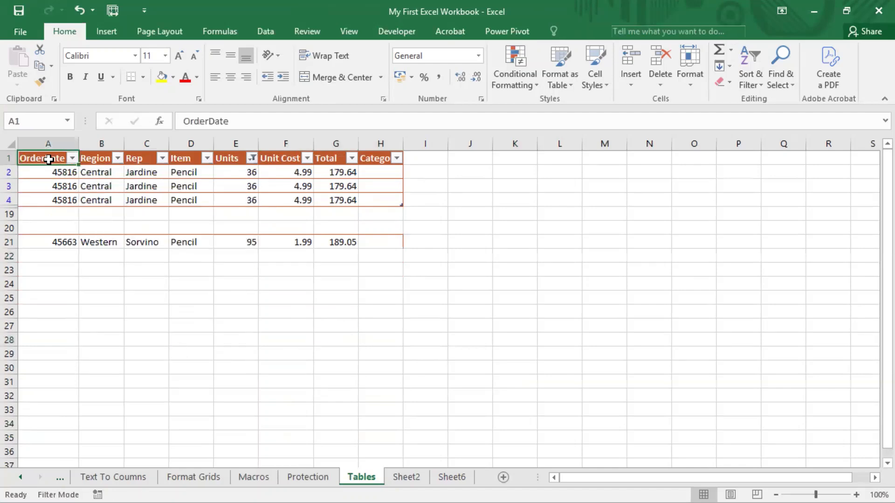
{"action": "left_click_drag", "start_coordinate": [49, 160], "coordinate": [383, 200]}
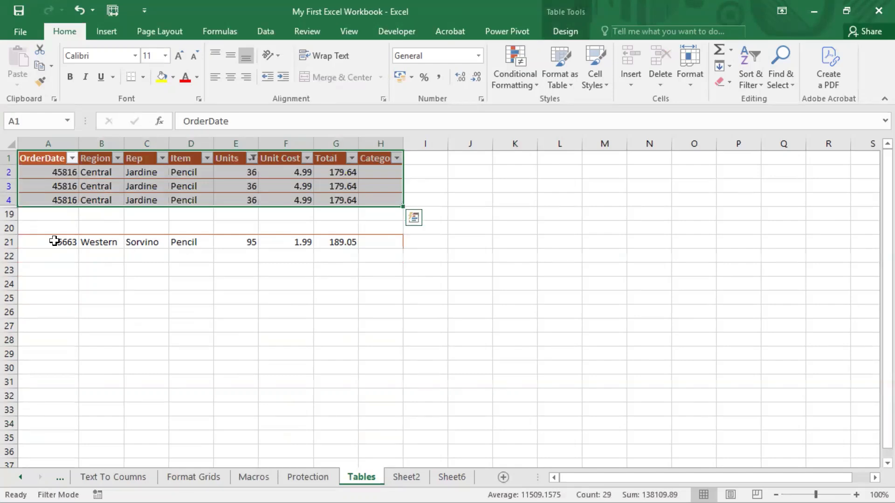
{"action": "left_click_drag", "start_coordinate": [55, 241], "coordinate": [425, 243]}
{"action": "left_click", "coordinate": [239, 311]}
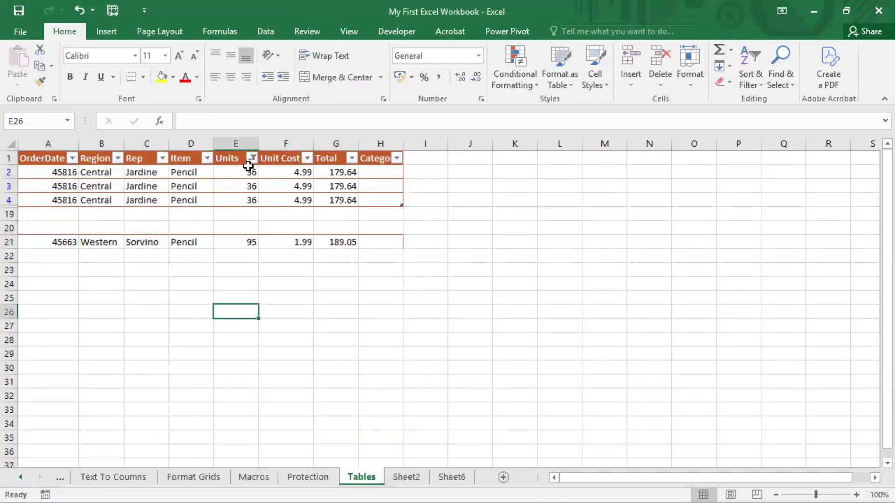
- Show all Units values in the table again and delete the copied row 21 from the sheet
{"action": "left_click", "coordinate": [251, 159]}
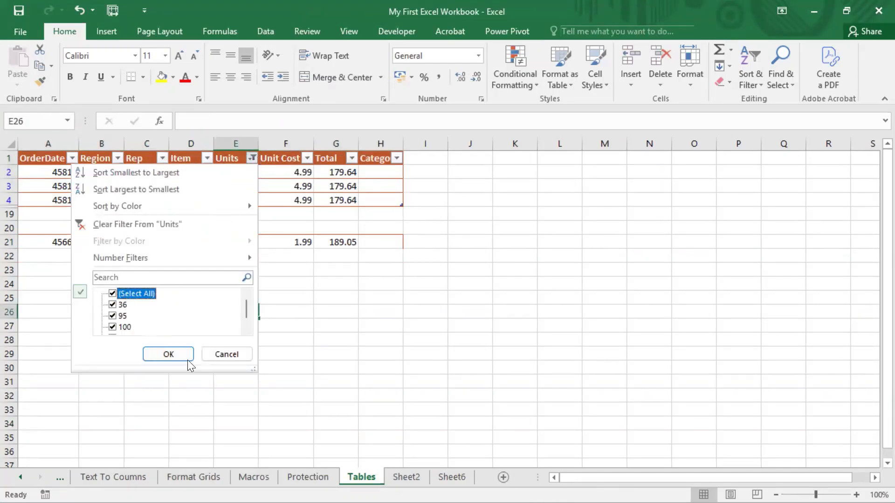
{"action": "left_click", "coordinate": [168, 354]}
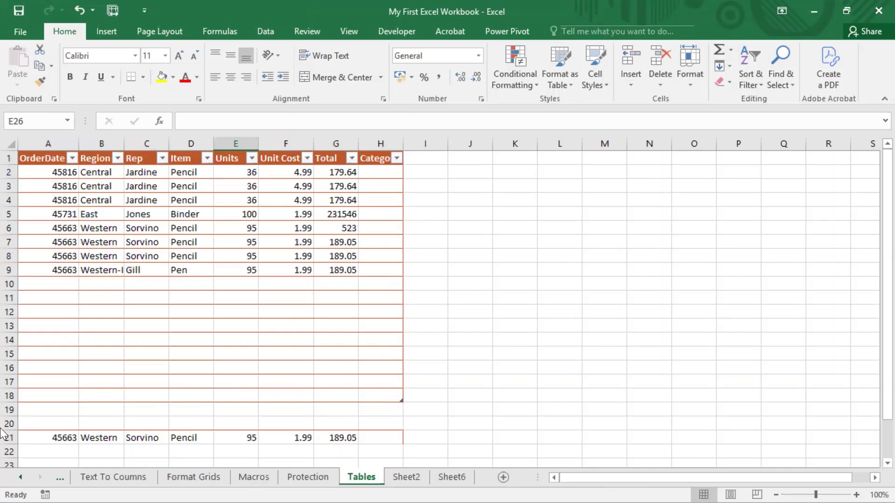
{"action": "left_click", "coordinate": [11, 435]}
{"action": "right_click", "coordinate": [11, 434]}
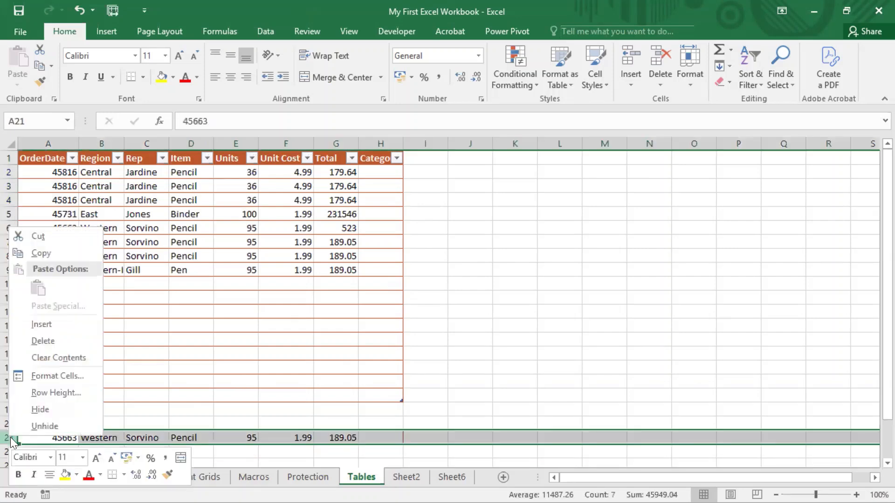
{"action": "left_click", "coordinate": [52, 341]}
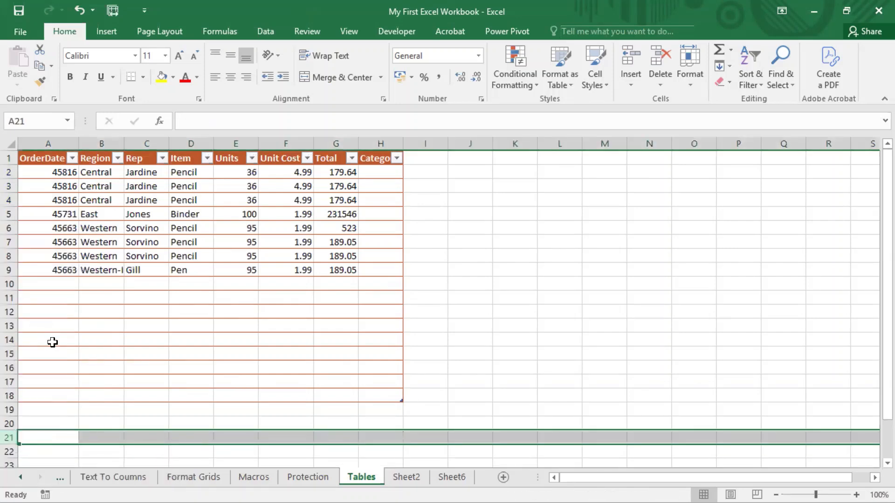
{"action": "left_click", "coordinate": [299, 409]}
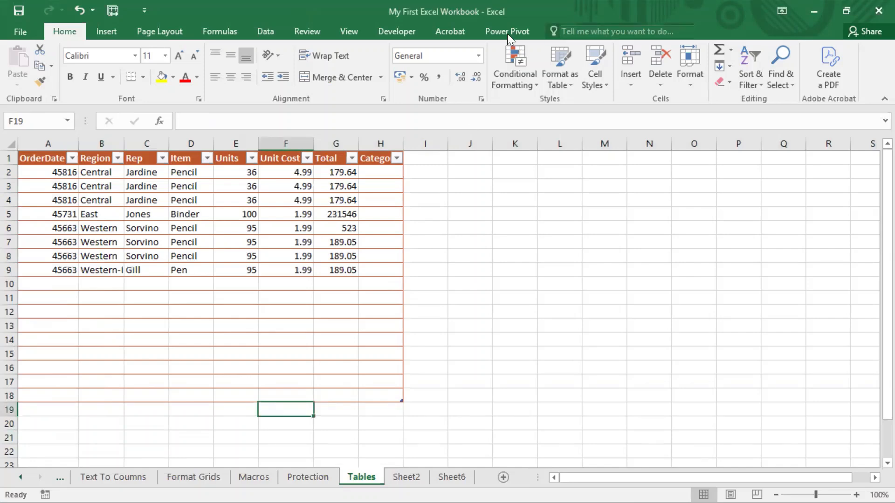
- Review the PivotTable creation settings offered for MyFirstTable in the table design tools, and close them without creating one
{"action": "left_click", "coordinate": [326, 228]}
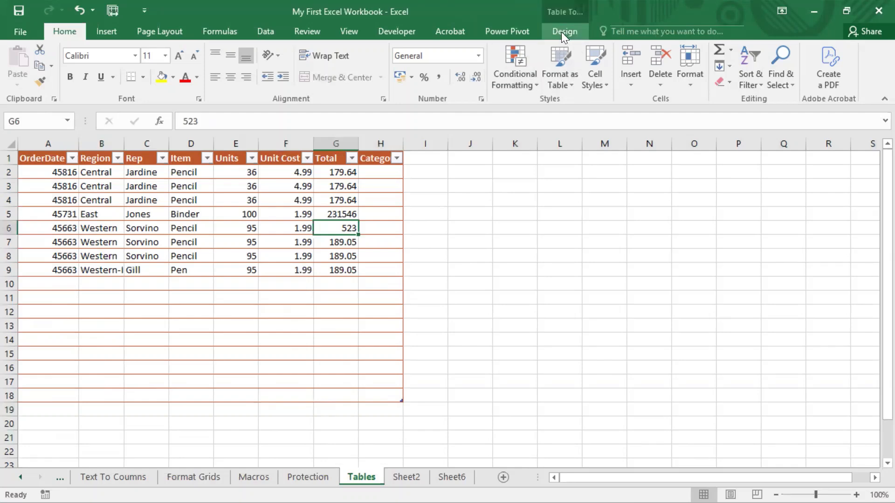
{"action": "left_click", "coordinate": [561, 32]}
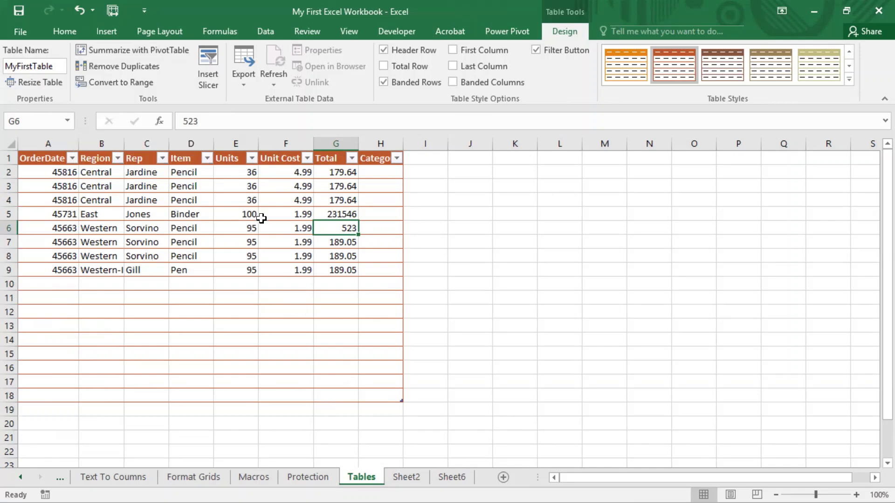
{"action": "left_click", "coordinate": [137, 52]}
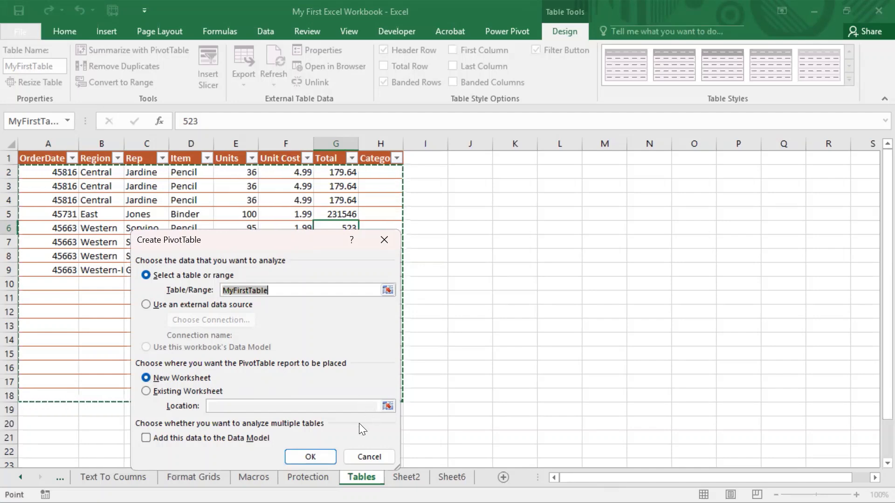
{"action": "left_click", "coordinate": [384, 457]}
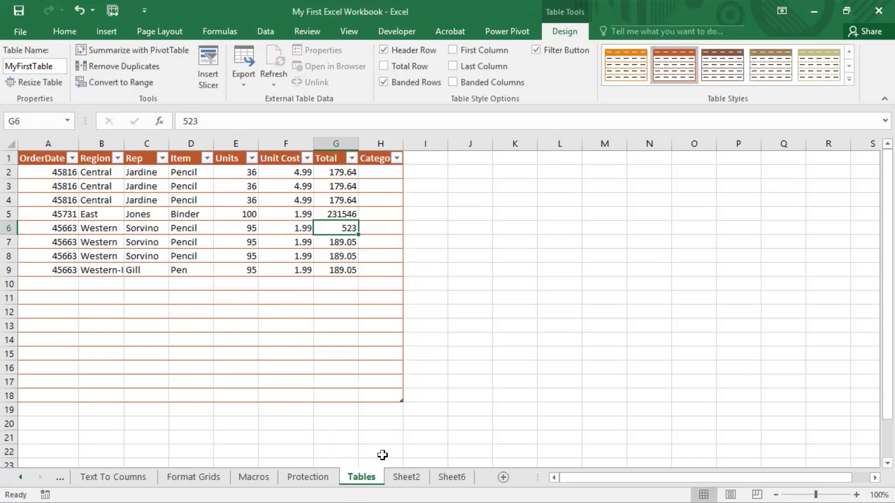
- Remove duplicate rows from MyFirstTable based on all columns, with headers enabled, and undo the removal
{"action": "left_click", "coordinate": [136, 72]}
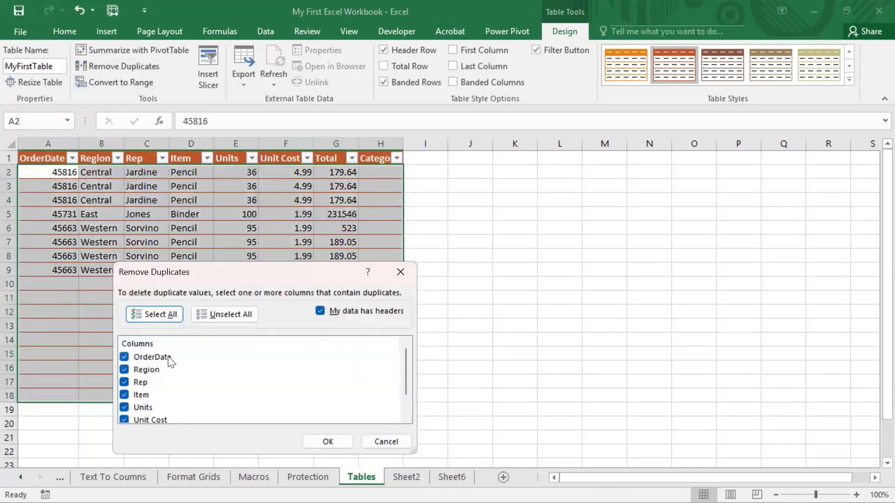
{"action": "left_click", "coordinate": [139, 358]}
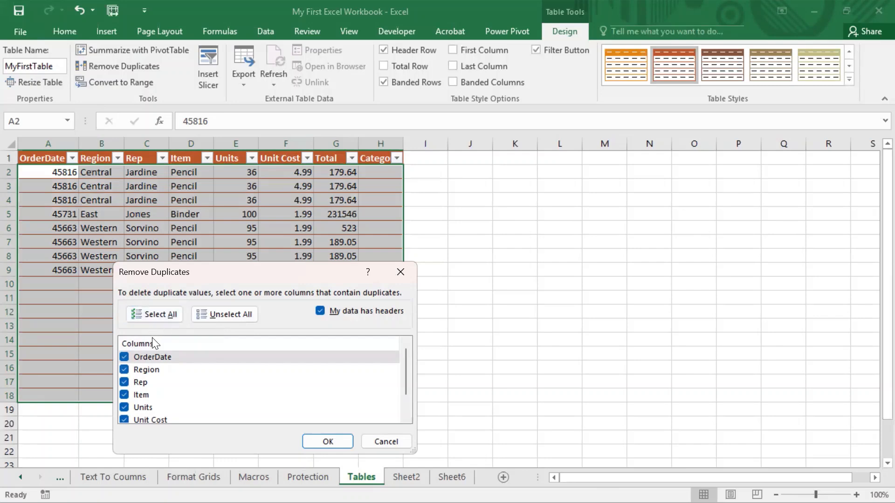
{"action": "left_click", "coordinate": [326, 443]}
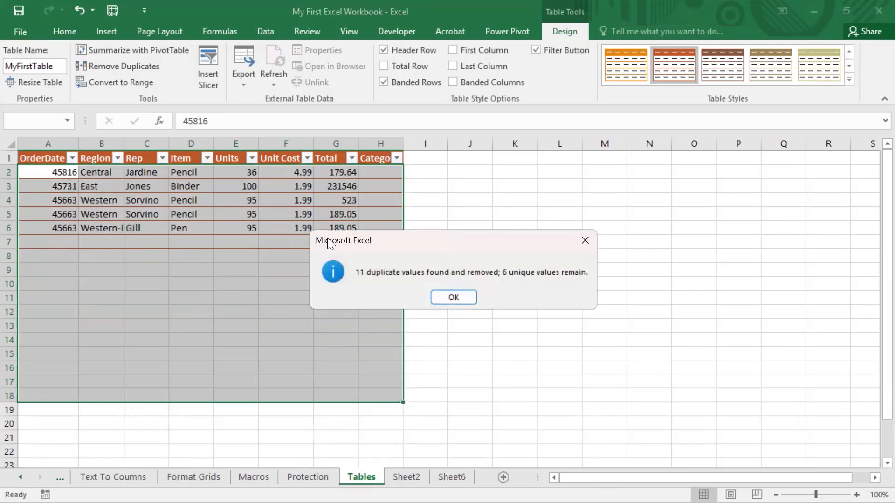
{"action": "left_click", "coordinate": [300, 296]}
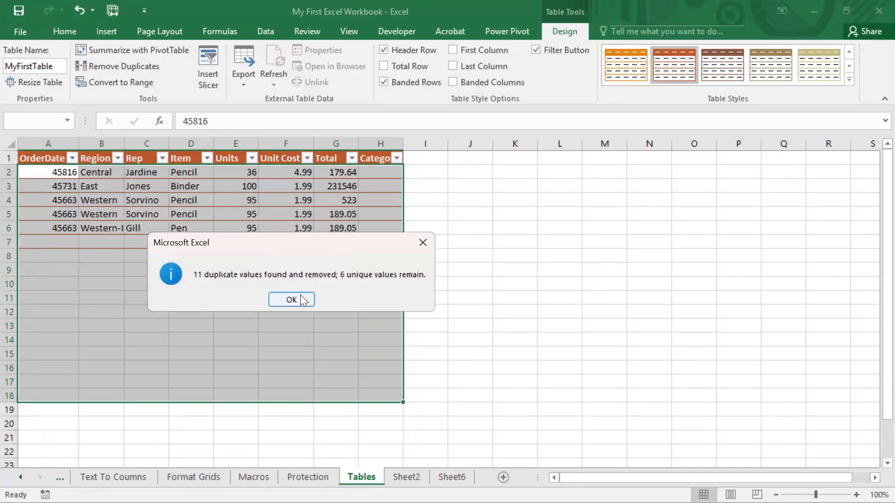
{"action": "key", "text": "ctrl+z"}
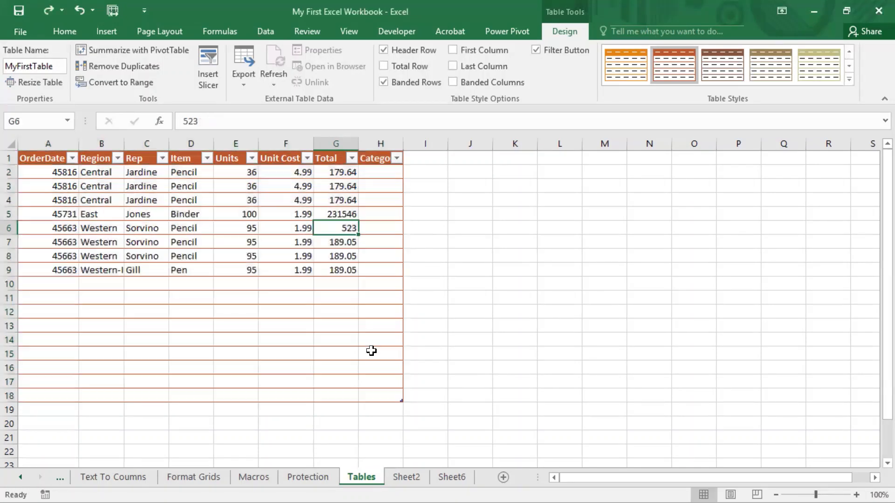
- Bring up the design tools for MyFirstTable and look at the filter options offered for the Units column
{"action": "left_click", "coordinate": [455, 351]}
{"action": "left_click", "coordinate": [281, 242]}
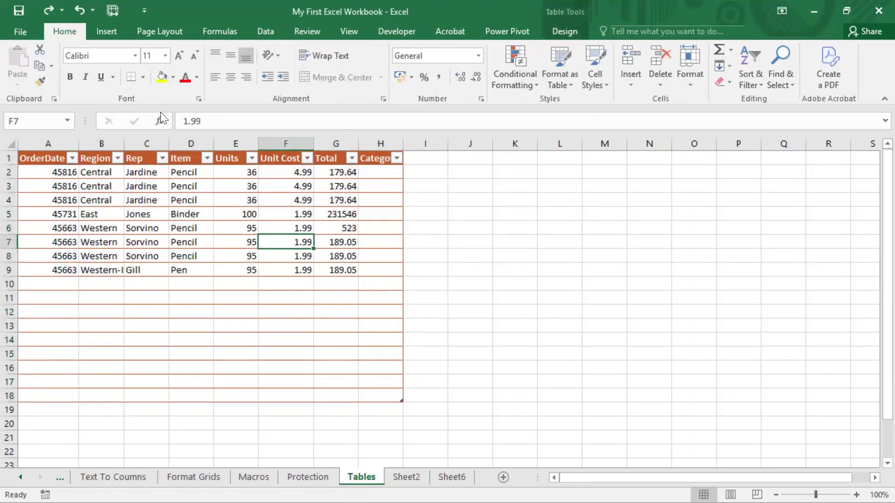
{"action": "left_click", "coordinate": [274, 273]}
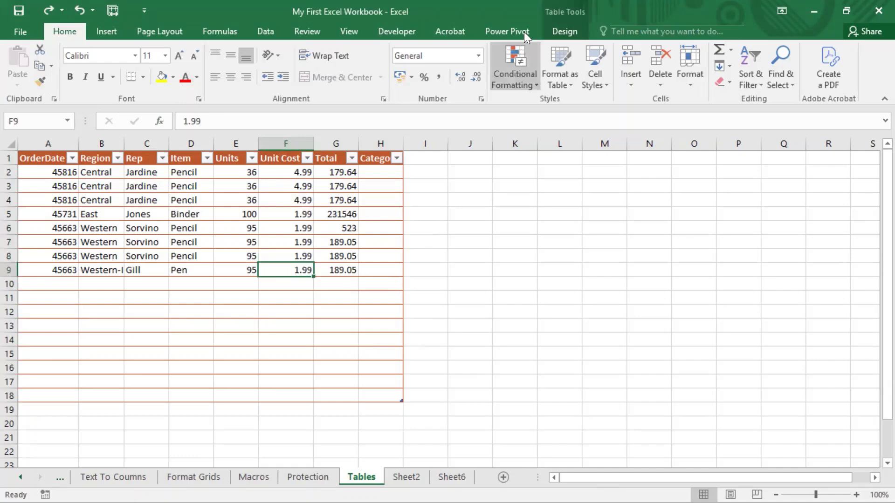
{"action": "left_click", "coordinate": [561, 30]}
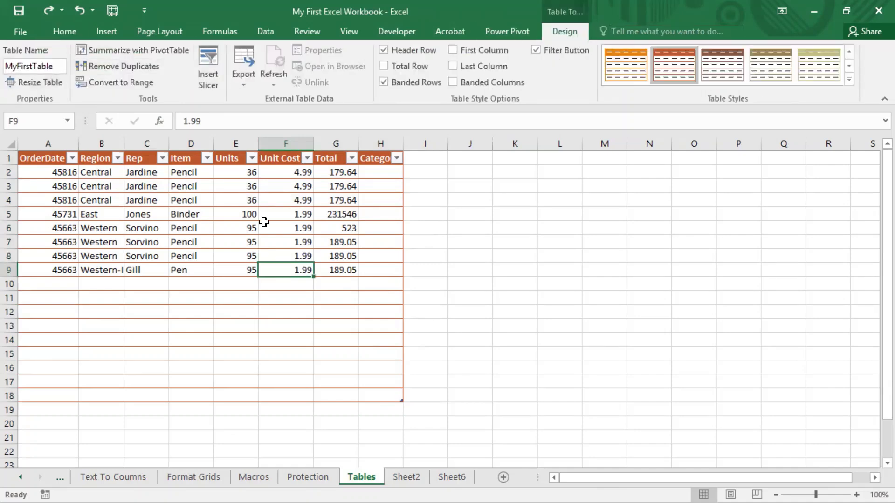
{"action": "left_click_drag", "start_coordinate": [68, 41], "coordinate": [230, 106]}
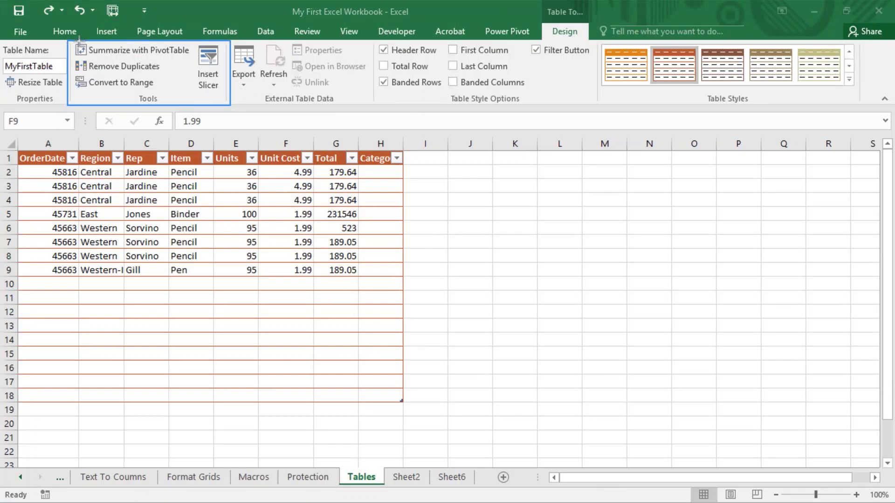
{"action": "left_click_drag", "start_coordinate": [74, 57], "coordinate": [166, 76]}
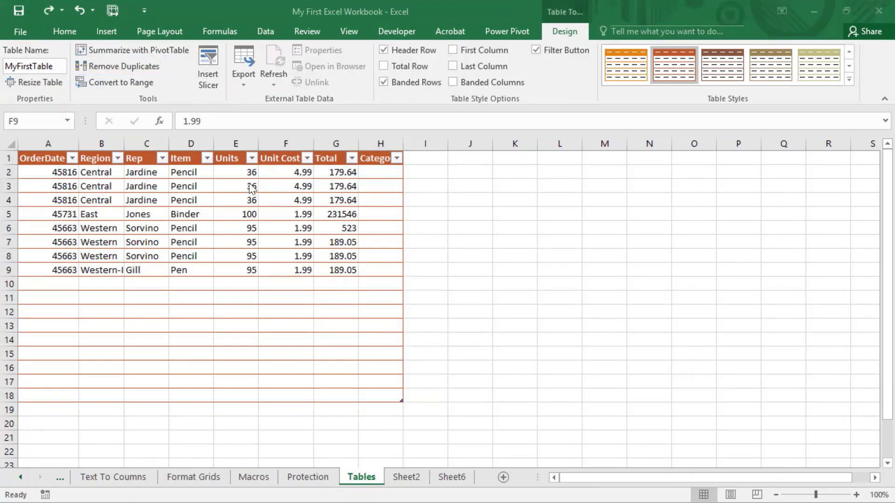
{"action": "left_click", "coordinate": [252, 158]}
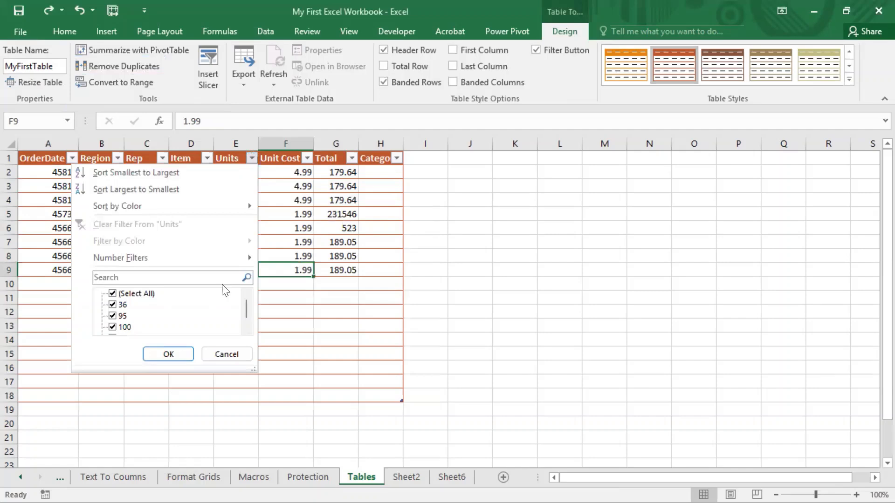
{"action": "key", "text": "Escape"}
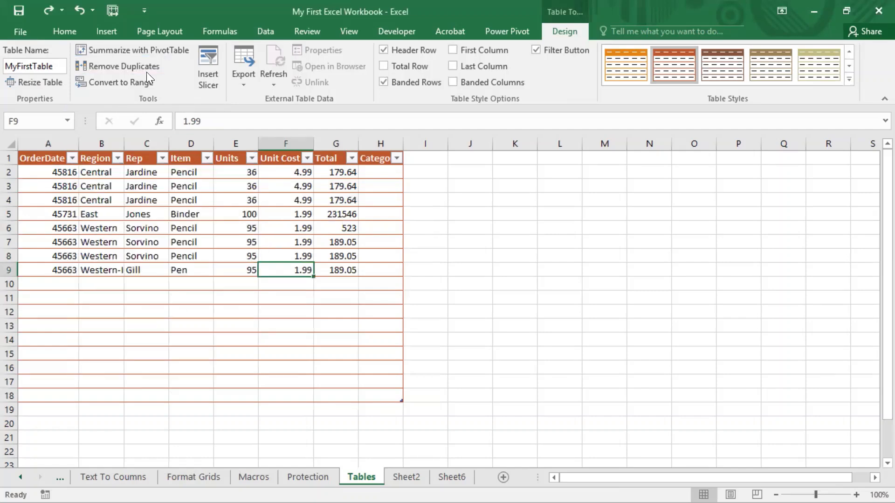
- Insert a slicer for the Region column of MyFirstTable and place it beside the table, next to the Category column
{"action": "left_click", "coordinate": [208, 58]}
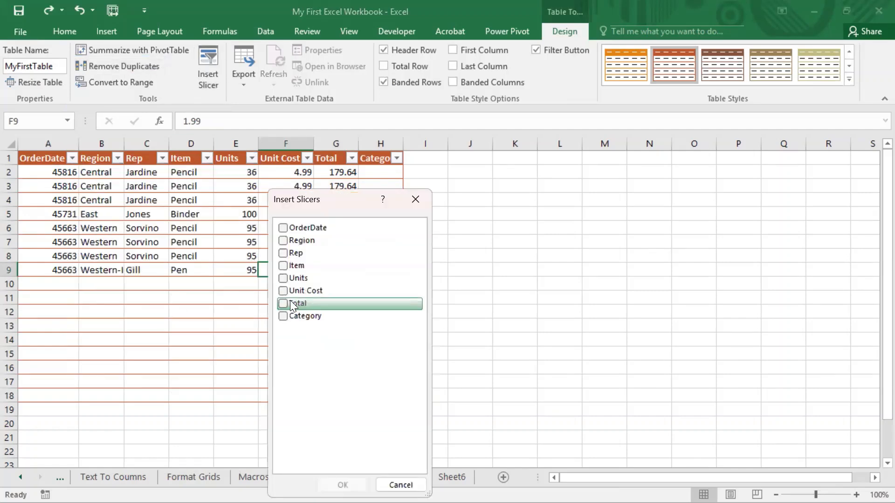
{"action": "left_click", "coordinate": [283, 241]}
{"action": "left_click", "coordinate": [343, 484]}
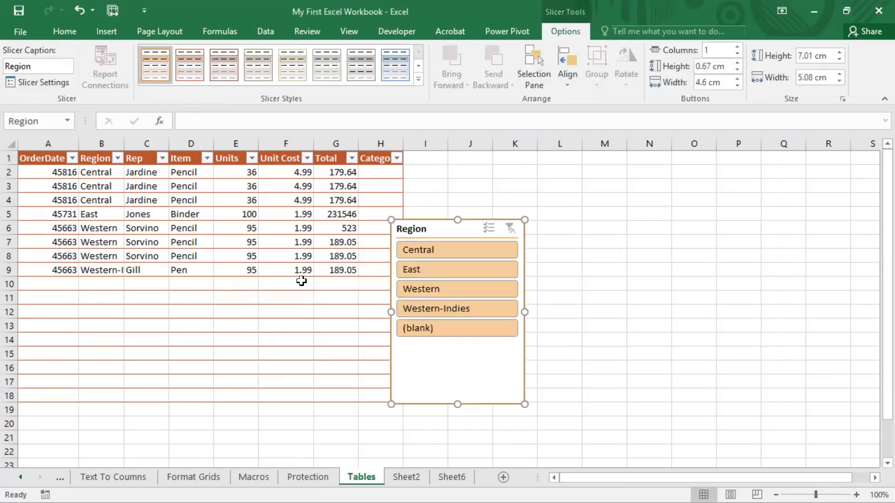
{"action": "left_click_drag", "start_coordinate": [436, 229], "coordinate": [456, 164]}
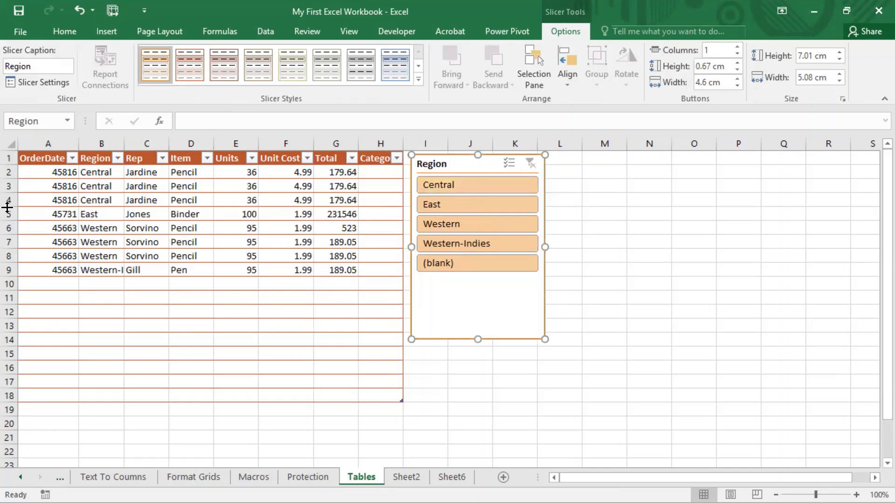
- Filter the table by each Region value in turn with the slicer, reducing the slicer's height to 4.9 cm, and clear the filter
{"action": "left_click", "coordinate": [442, 182]}
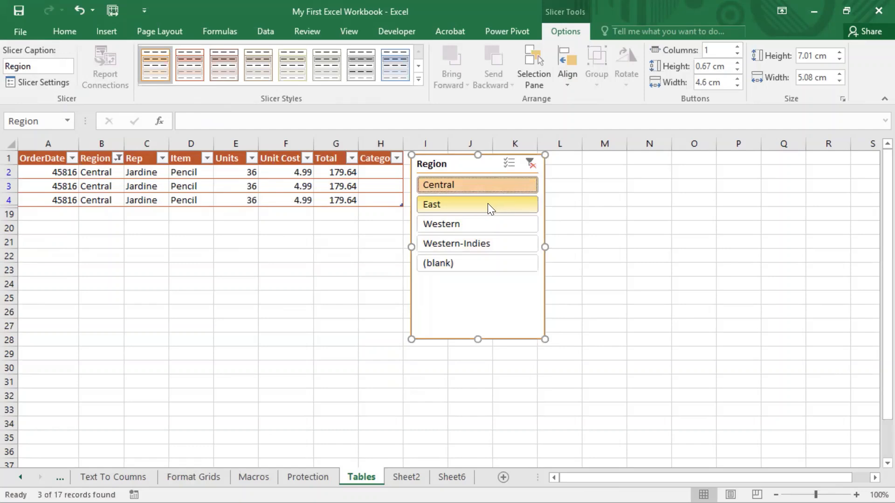
{"action": "left_click_drag", "start_coordinate": [479, 340], "coordinate": [478, 283]}
{"action": "left_click", "coordinate": [449, 204]}
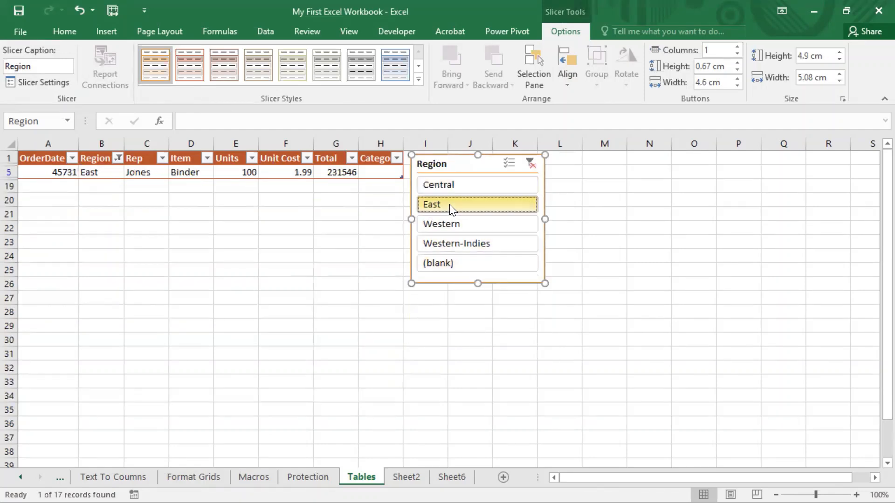
{"action": "left_click", "coordinate": [448, 221]}
{"action": "left_click", "coordinate": [450, 243]}
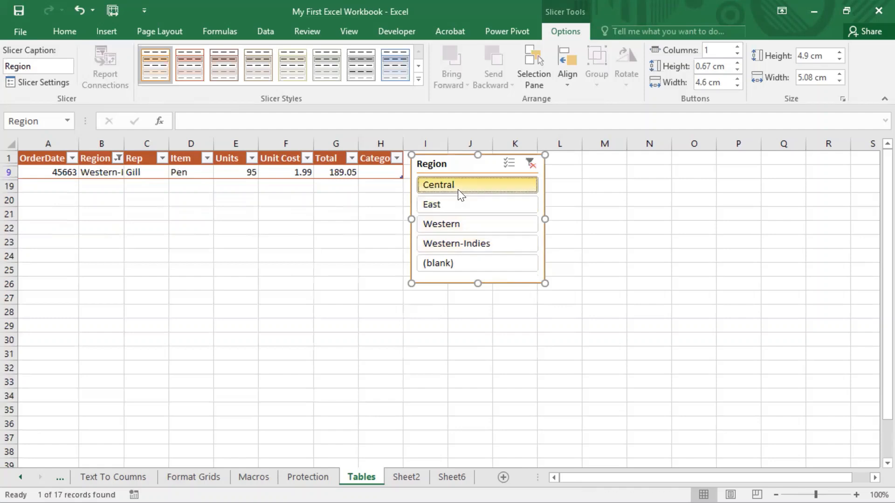
{"action": "left_click", "coordinate": [457, 187]}
{"action": "left_click", "coordinate": [457, 263]}
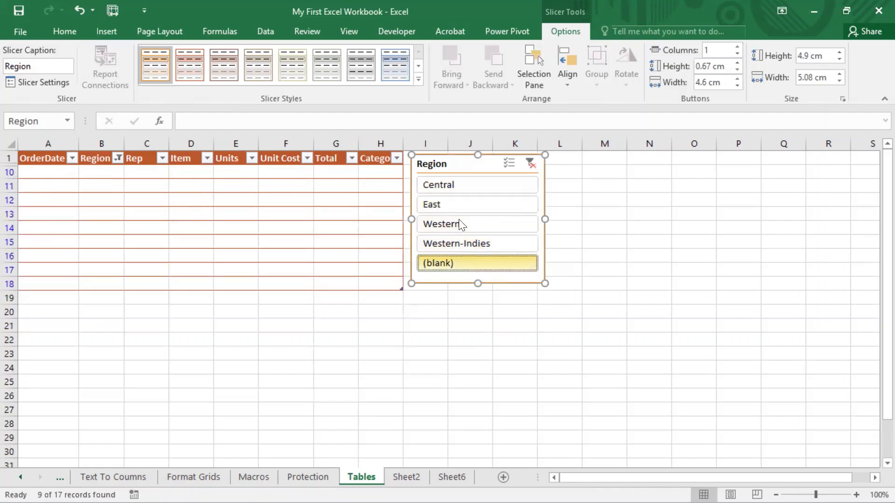
{"action": "left_click", "coordinate": [448, 189]}
{"action": "left_click", "coordinate": [530, 166]}
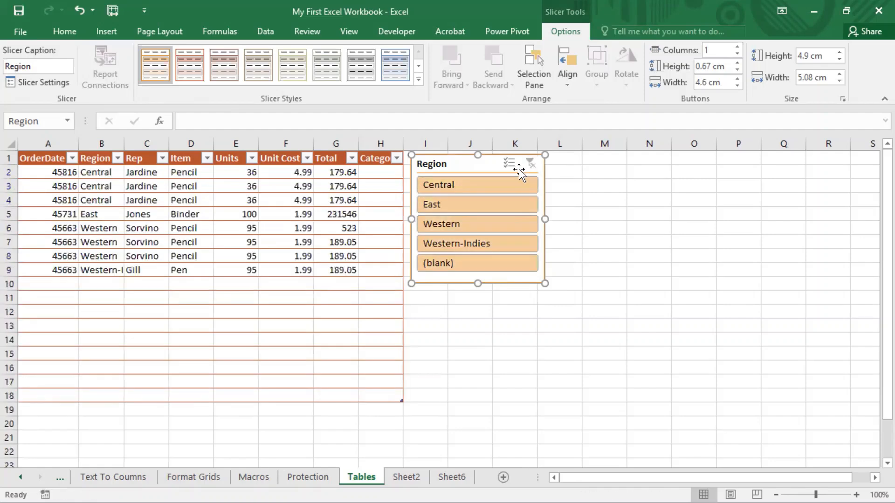
- Turn on multi-select in the Region slicer, switch Central off and on again, and return to a cell in the table
{"action": "left_click", "coordinate": [509, 164]}
{"action": "left_click", "coordinate": [445, 189]}
{"action": "left_click", "coordinate": [450, 186]}
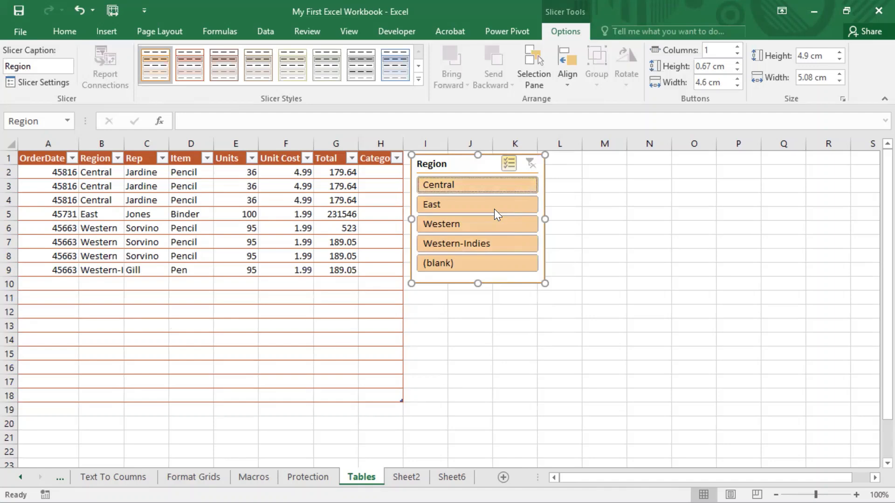
{"action": "left_click", "coordinate": [323, 336]}
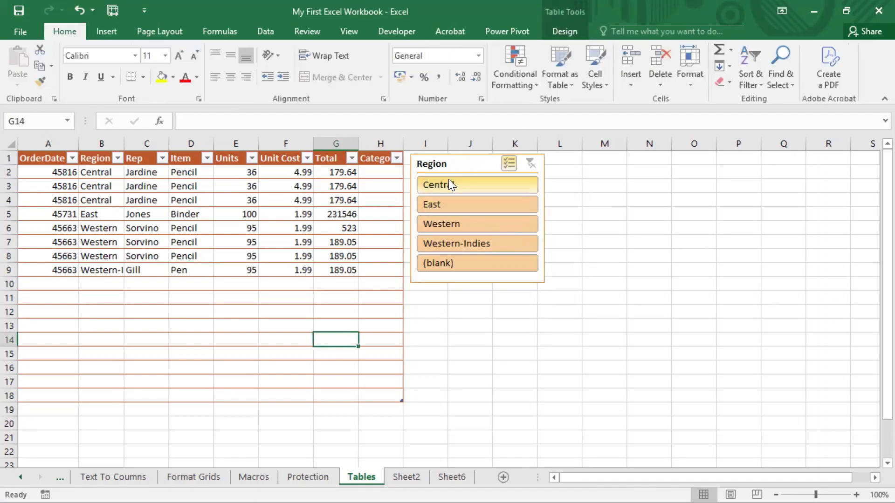
- Convert MyFirstTable, covering A1 to H18, to a normal range
{"action": "left_click", "coordinate": [558, 33]}
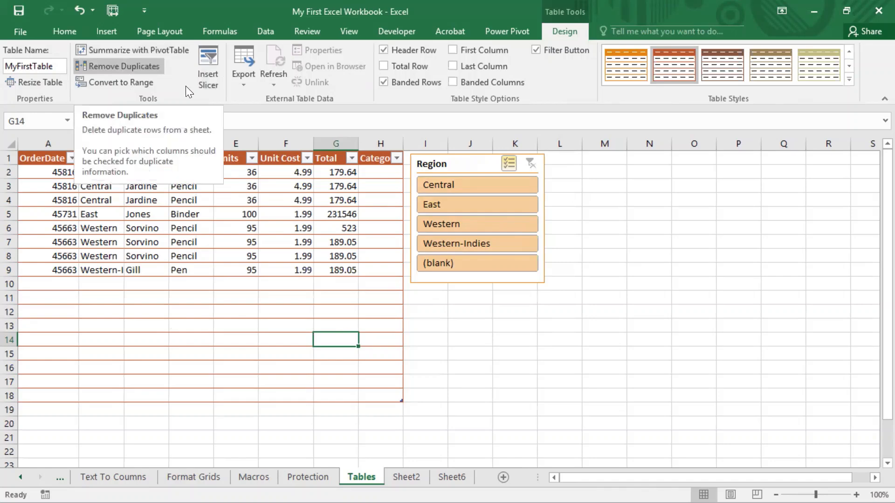
{"action": "left_click", "coordinate": [97, 197]}
{"action": "left_click", "coordinate": [52, 172]}
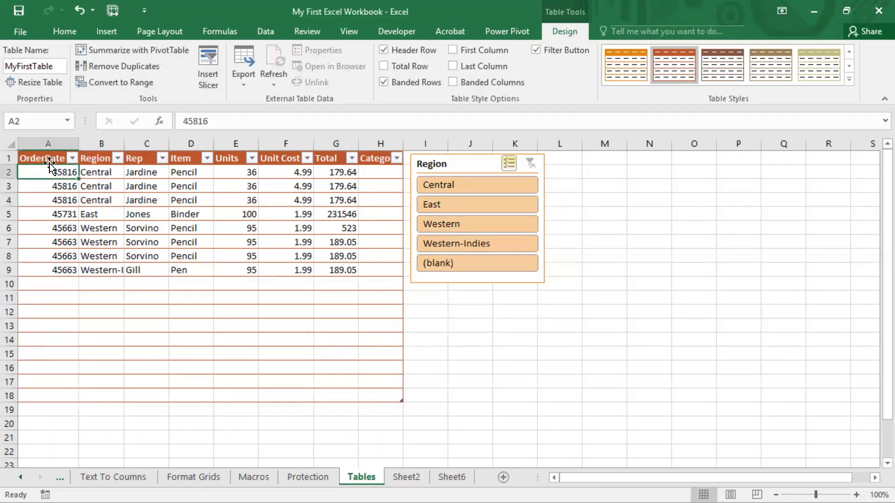
{"action": "left_click_drag", "start_coordinate": [42, 160], "coordinate": [385, 390]}
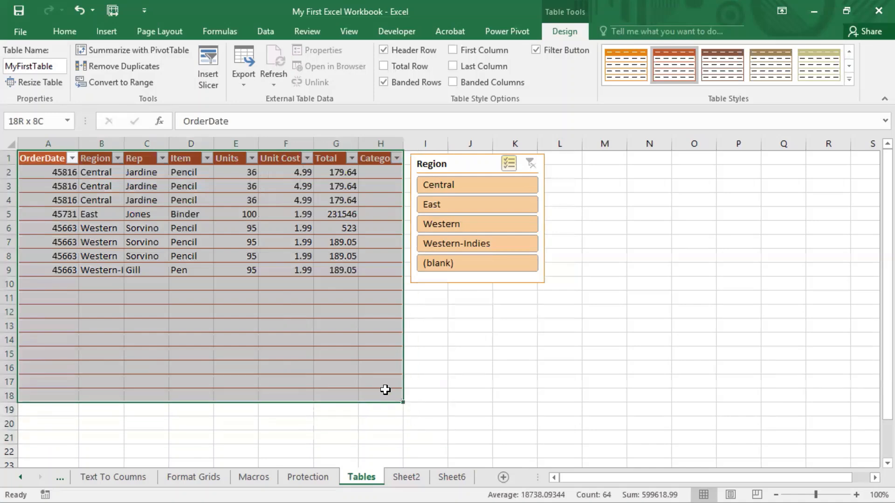
{"action": "left_click", "coordinate": [140, 270]}
{"action": "left_click", "coordinate": [56, 187]}
{"action": "left_click", "coordinate": [123, 80]}
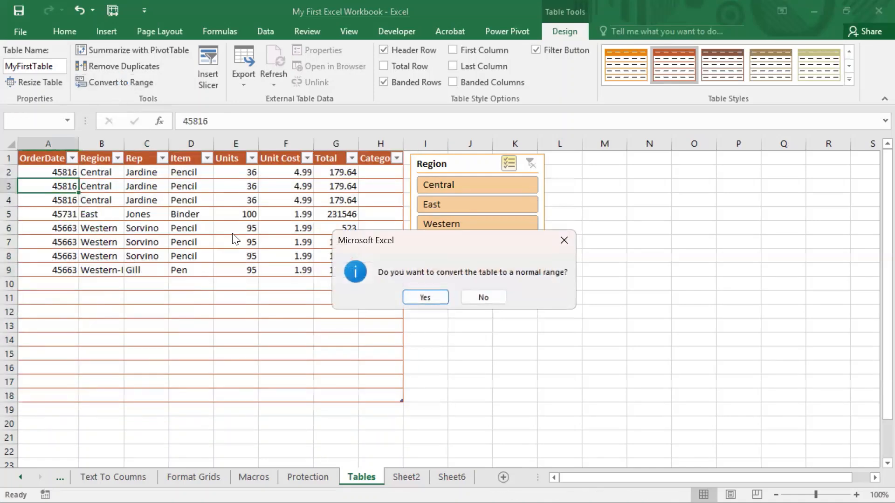
{"action": "left_click_drag", "start_coordinate": [409, 241], "coordinate": [245, 229]}
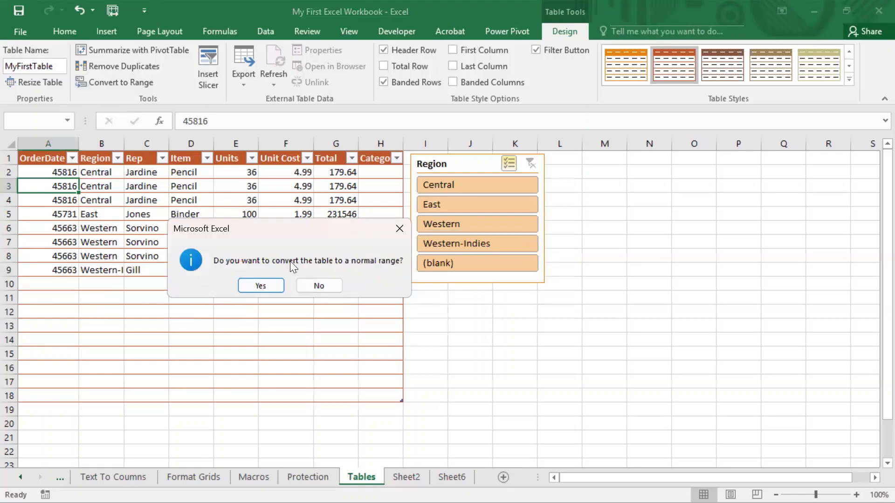
{"action": "left_click", "coordinate": [261, 286]}
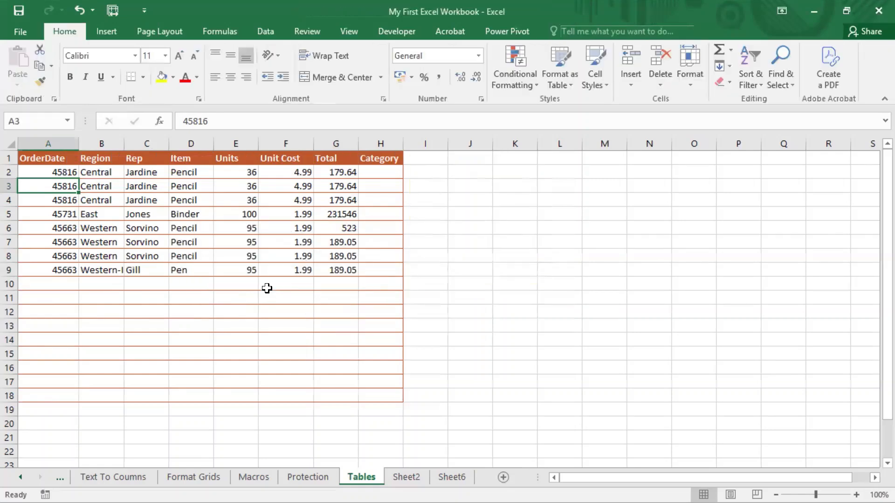
- Inspect the converted range by selecting cells across it, from the OrderDate header down to the empty rows
{"action": "left_click", "coordinate": [172, 307]}
{"action": "left_click", "coordinate": [126, 200]}
{"action": "left_click_drag", "start_coordinate": [60, 158], "coordinate": [290, 337]}
{"action": "left_click", "coordinate": [223, 242]}
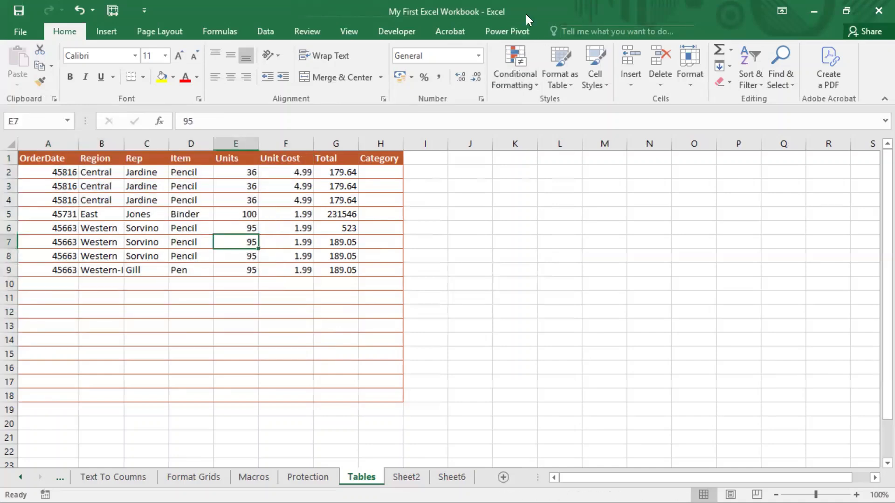
{"action": "left_click_drag", "start_coordinate": [526, 14], "coordinate": [653, 45]}
- Create a table from A1:H9 with headers and select all of its cells
{"action": "key", "text": "ctrl+t"}
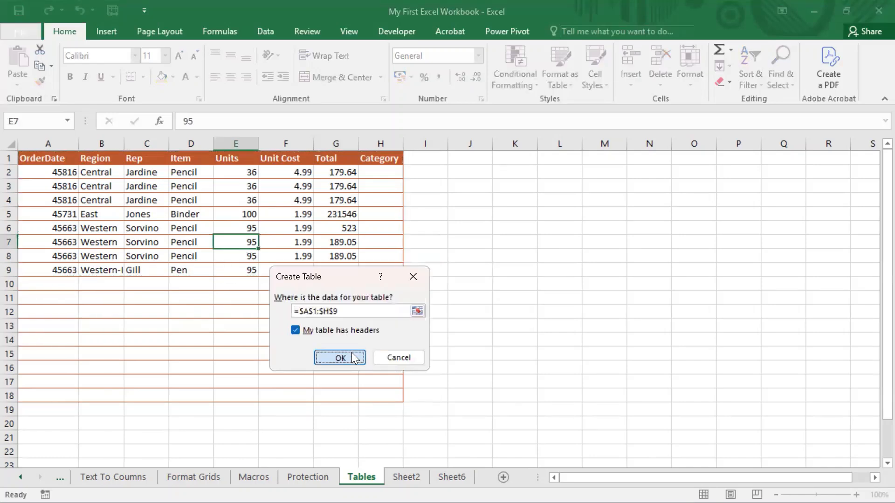
{"action": "left_click", "coordinate": [352, 357]}
{"action": "left_click", "coordinate": [286, 353]}
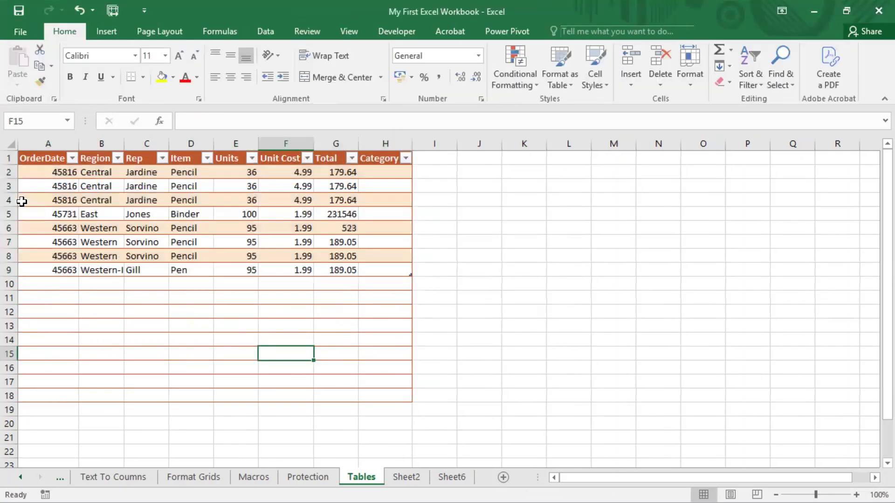
{"action": "left_click_drag", "start_coordinate": [45, 162], "coordinate": [259, 239]}
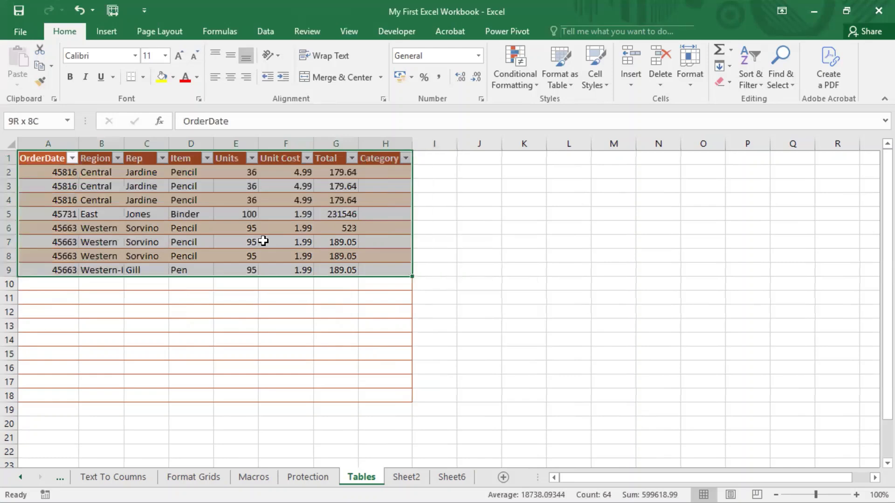
- Review the Export and Refresh options for external data in the new table's design tools, and close them without applying any
{"action": "left_click", "coordinate": [553, 29]}
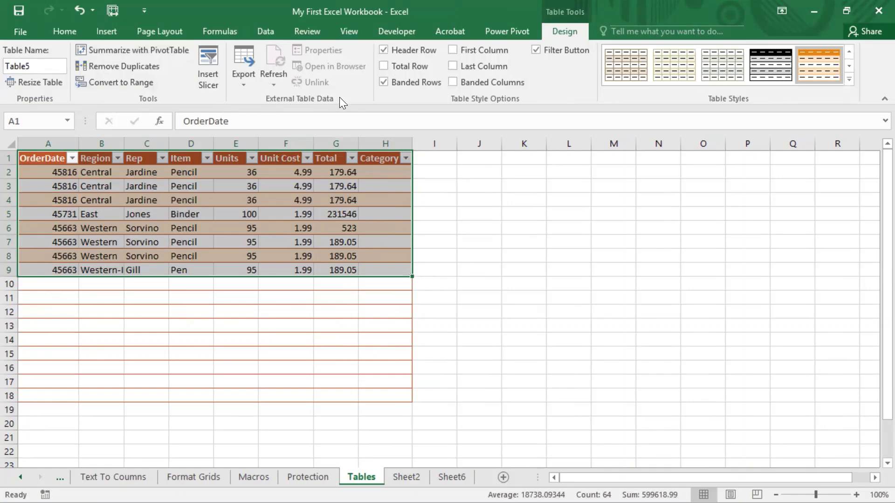
{"action": "left_click", "coordinate": [247, 84]}
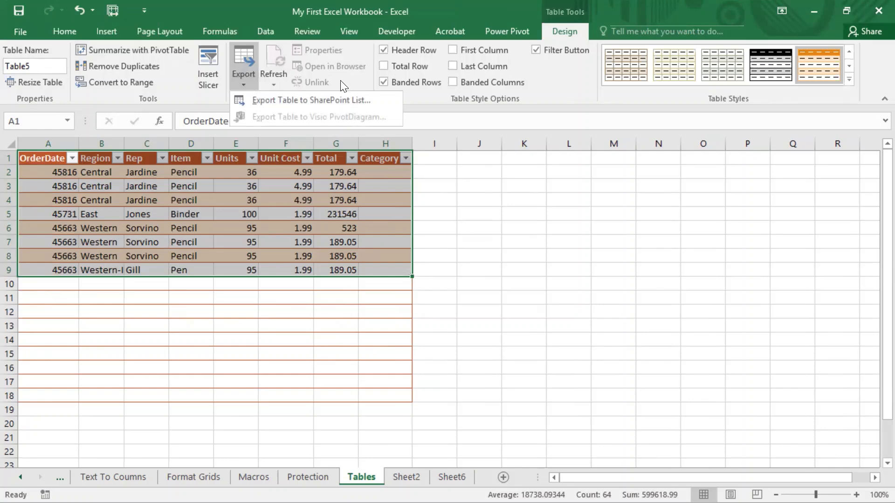
{"action": "left_click", "coordinate": [295, 81]}
{"action": "left_click", "coordinate": [277, 84]}
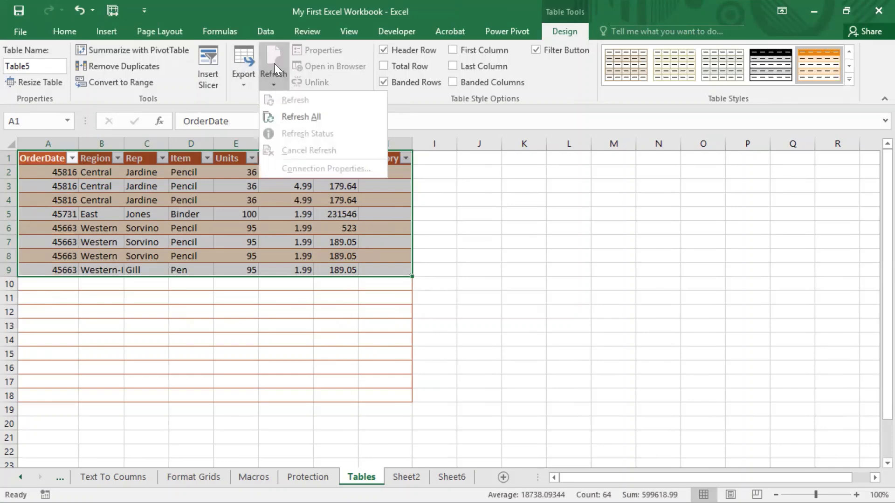
{"action": "left_click", "coordinate": [146, 191]}
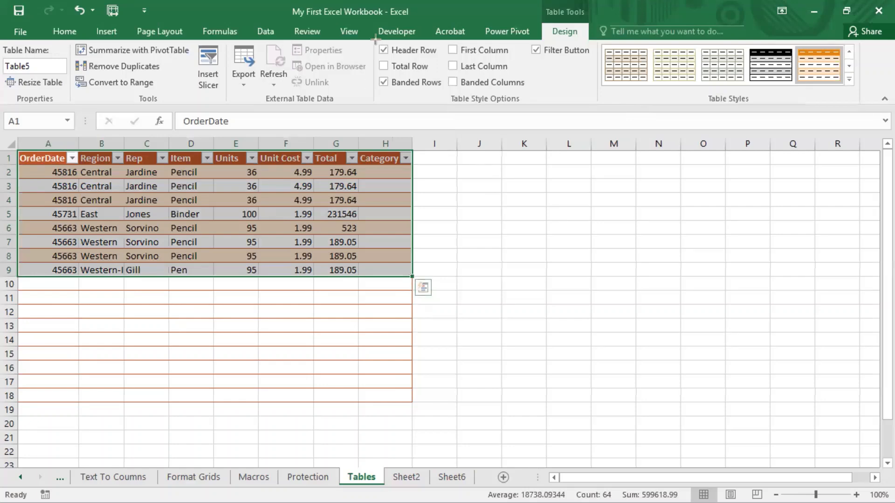
- Hide the new table's header row and show it again, and add a total row to the table
{"action": "key", "text": "super+shift+s"}
{"action": "left_click_drag", "start_coordinate": [373, 37], "coordinate": [596, 110]}
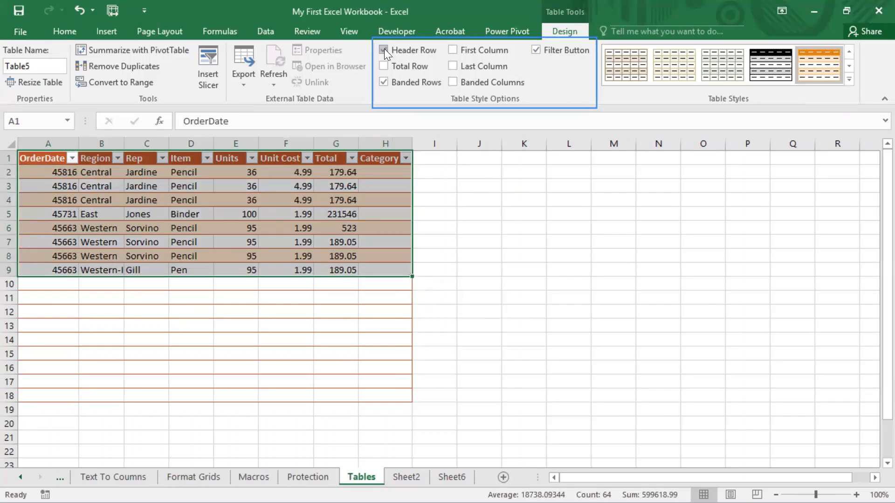
{"action": "left_click", "coordinate": [384, 50]}
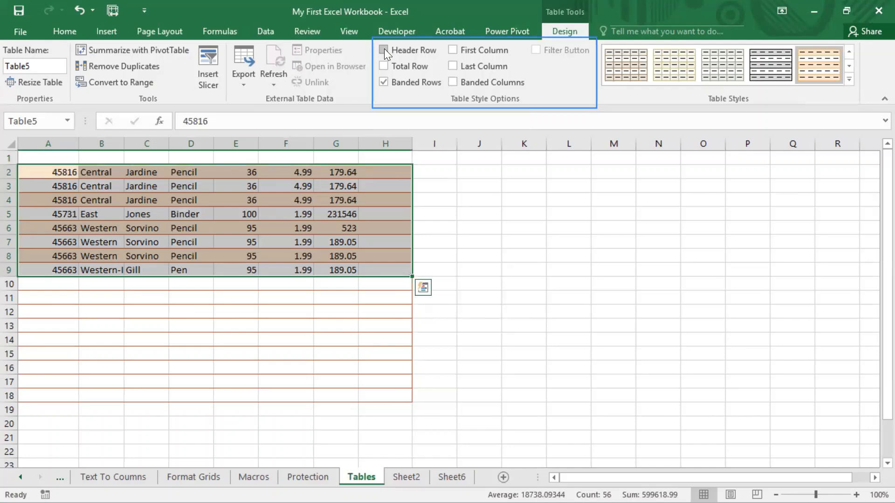
{"action": "left_click", "coordinate": [384, 50]}
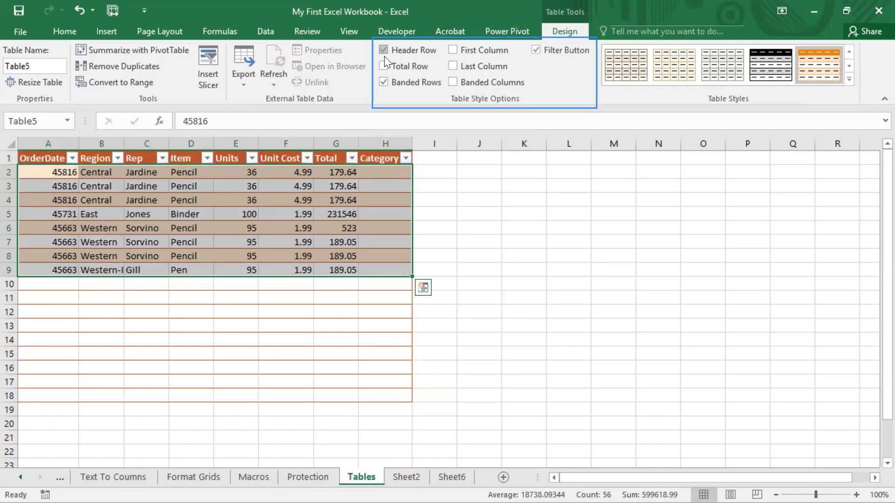
{"action": "left_click", "coordinate": [386, 65]}
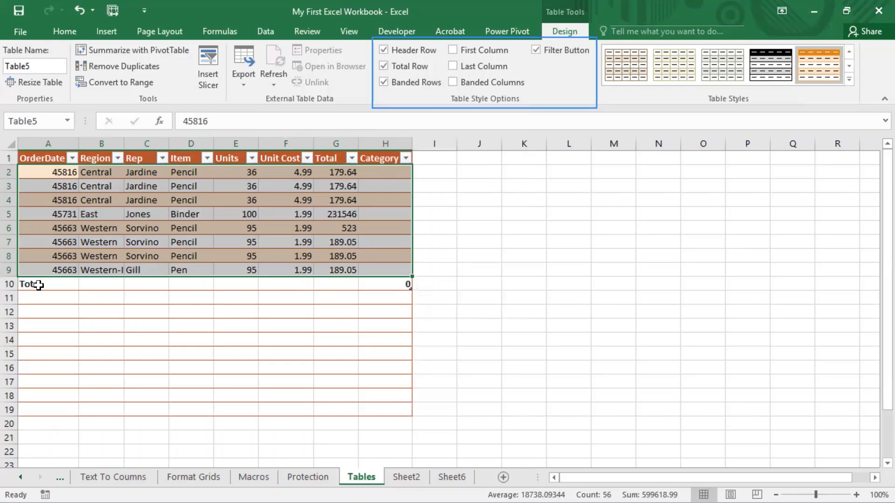
- Remove the table's total row, and switch the First Column formatting on and back off
{"action": "left_click", "coordinate": [384, 65]}
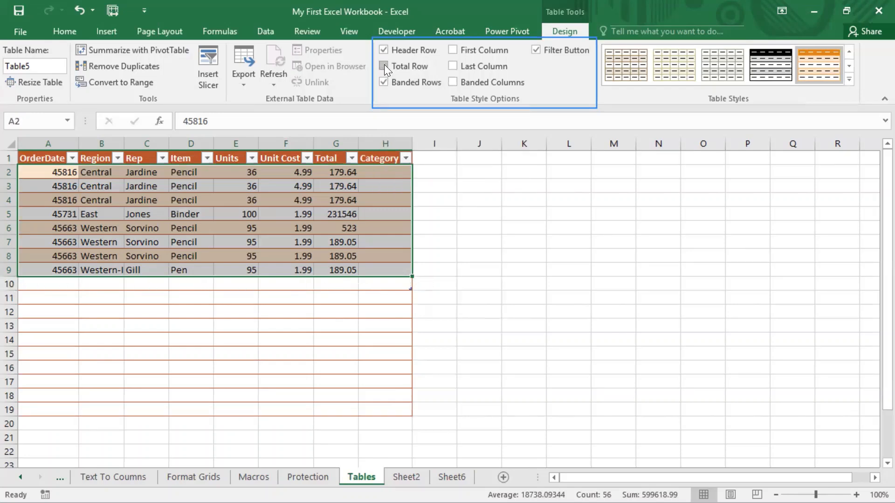
{"action": "left_click", "coordinate": [452, 50]}
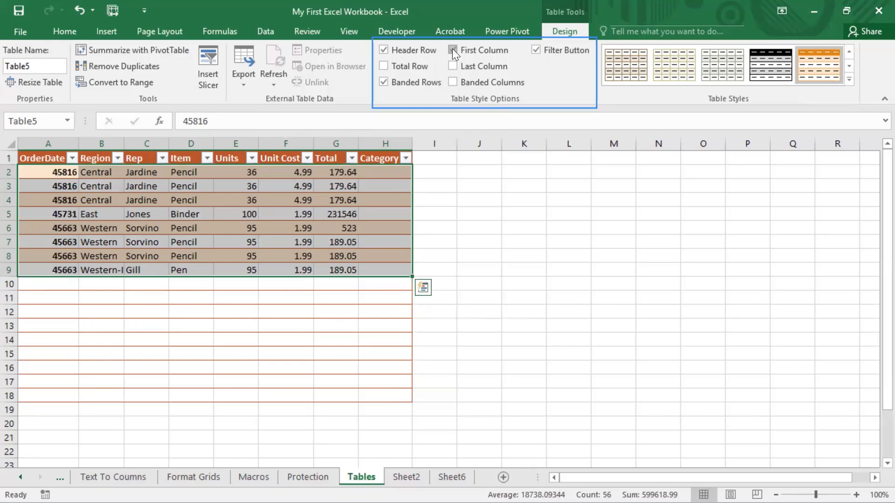
{"action": "left_click", "coordinate": [452, 50]}
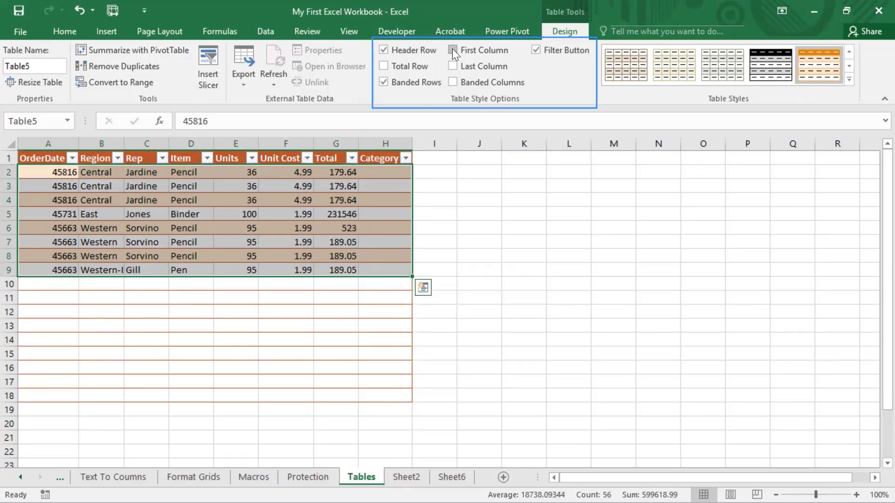
- Switch the table's banded columns on and back off, and deselect the table by selecting empty cells outside it
{"action": "left_click", "coordinate": [452, 82]}
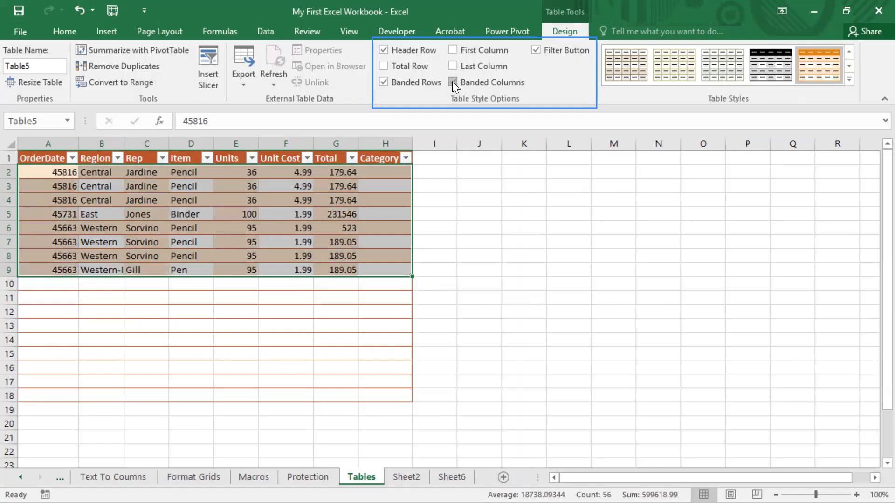
{"action": "left_click", "coordinate": [452, 82]}
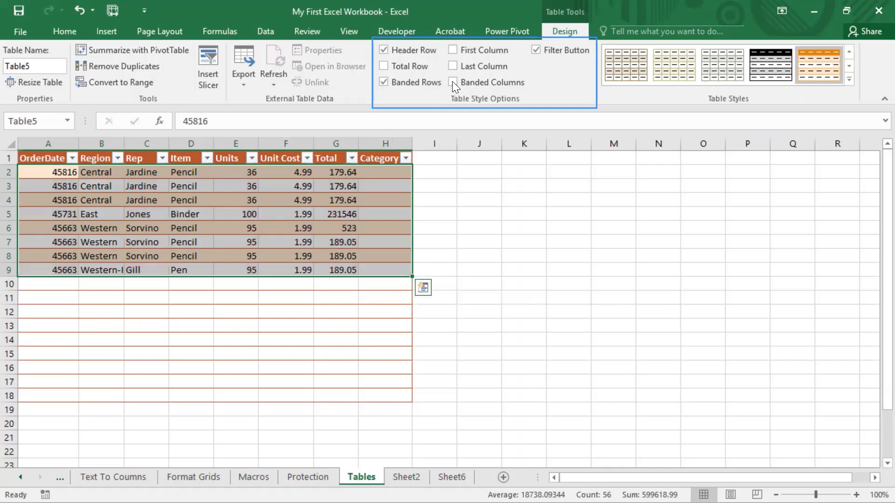
{"action": "left_click", "coordinate": [466, 216]}
{"action": "left_click", "coordinate": [175, 342]}
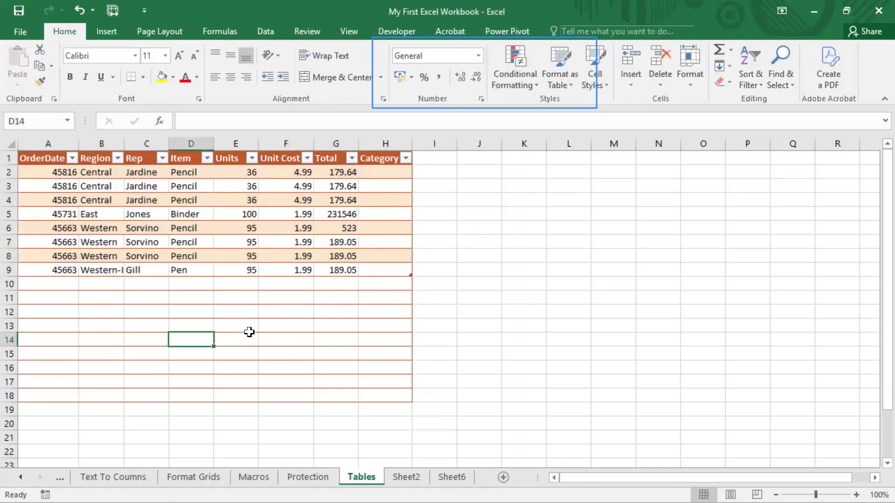
- Select cell A9 to bring back the table's design tools, and turn off the banded rows after toggling them
{"action": "left_click", "coordinate": [26, 272]}
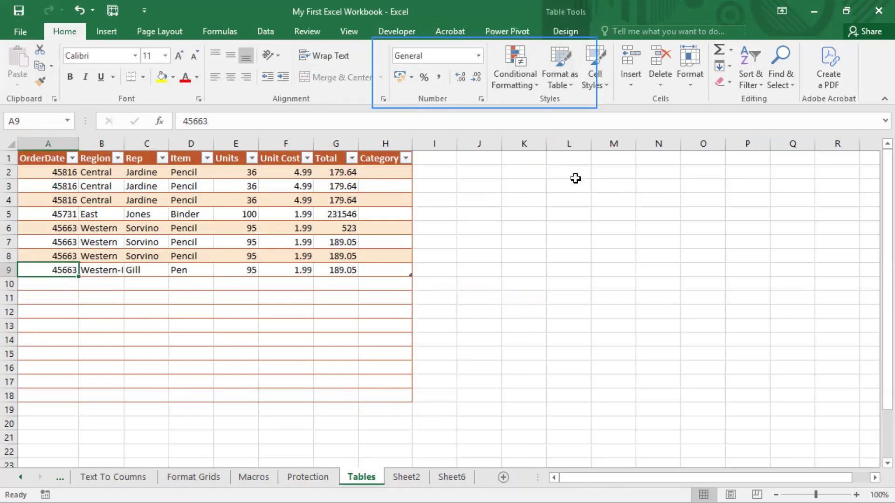
{"action": "left_click", "coordinate": [566, 27]}
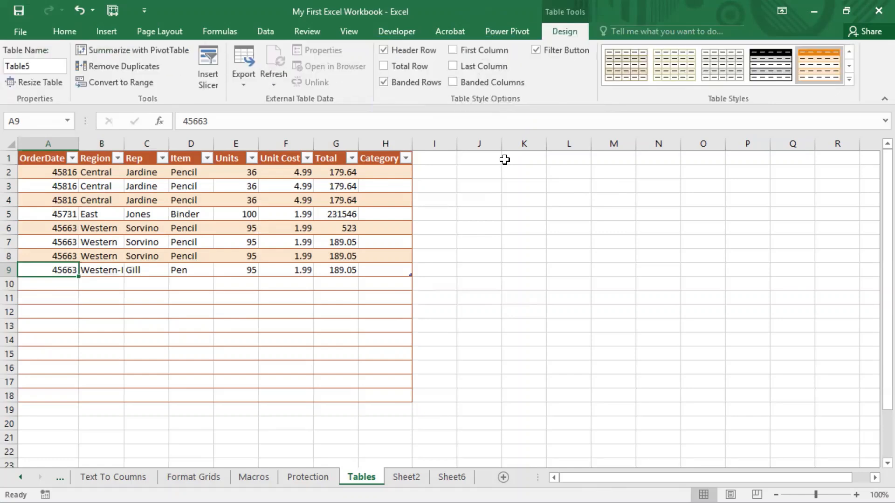
{"action": "left_click_drag", "start_coordinate": [372, 39], "coordinate": [601, 109]}
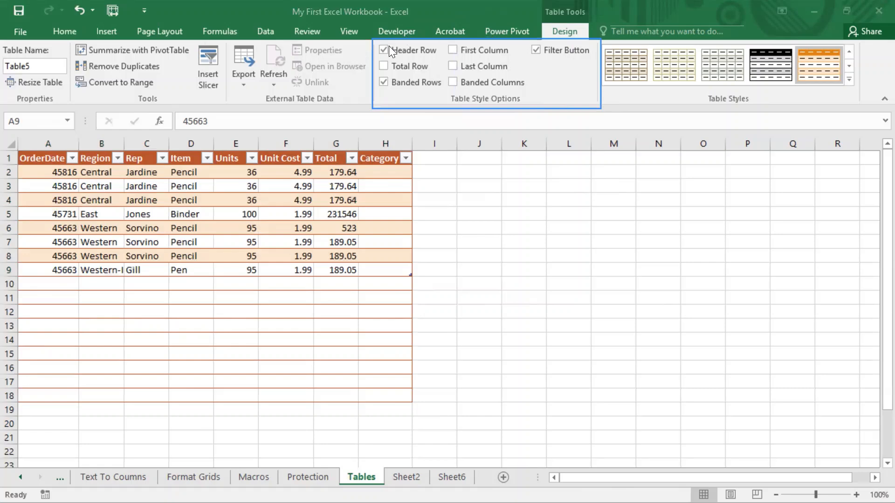
{"action": "left_click", "coordinate": [384, 81]}
{"action": "left_click", "coordinate": [384, 81]}
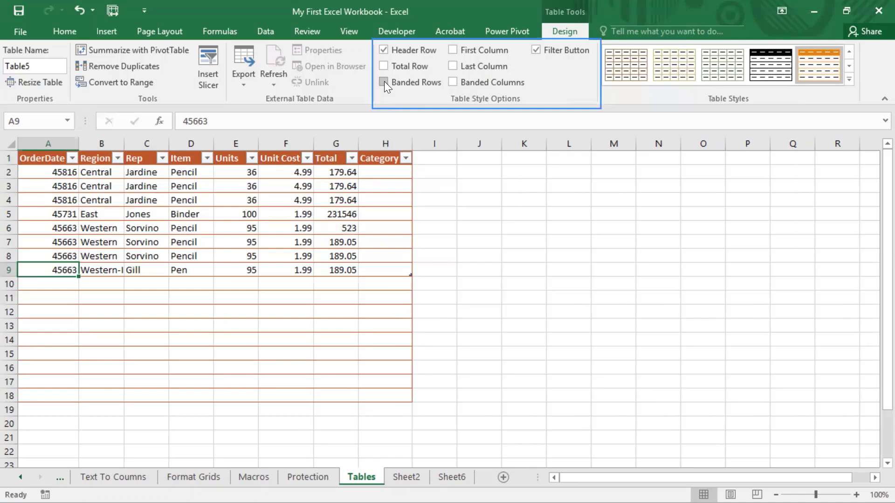
{"action": "left_click", "coordinate": [384, 81]}
{"action": "left_click", "coordinate": [384, 81]}
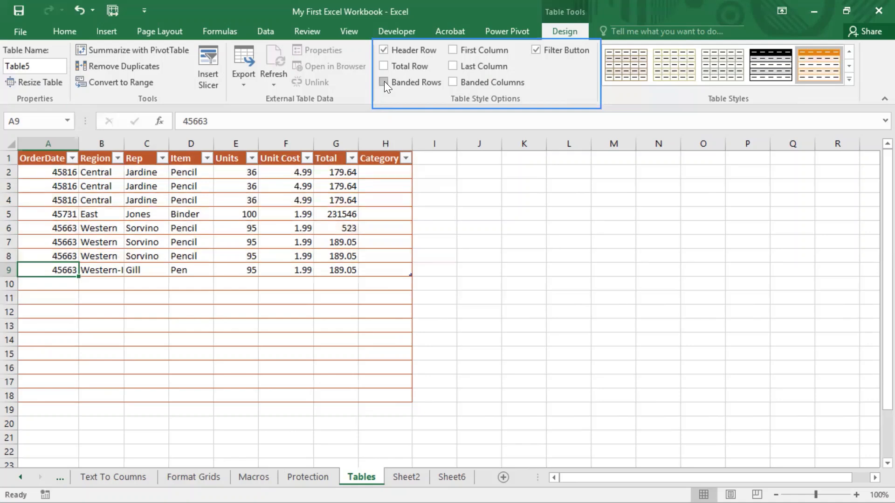
- Try the First Column and Banded Columns style options on the table without row banding, turning each one off again
{"action": "left_click", "coordinate": [453, 50]}
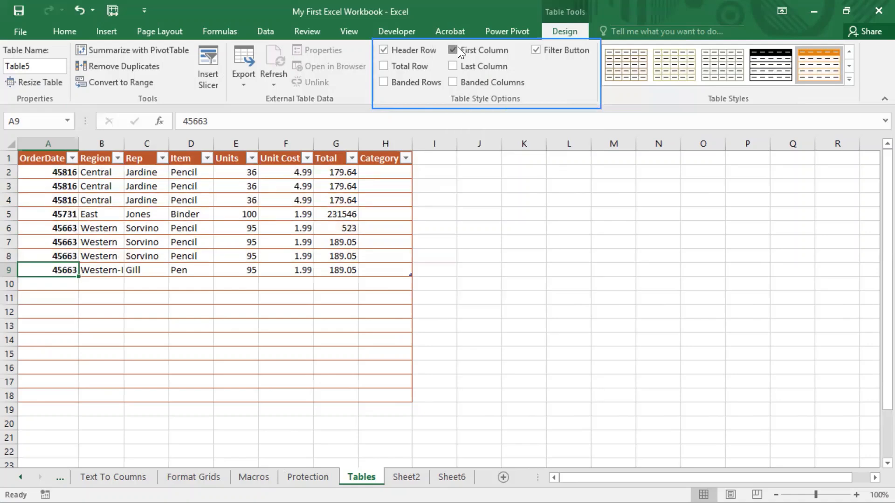
{"action": "left_click", "coordinate": [458, 49]}
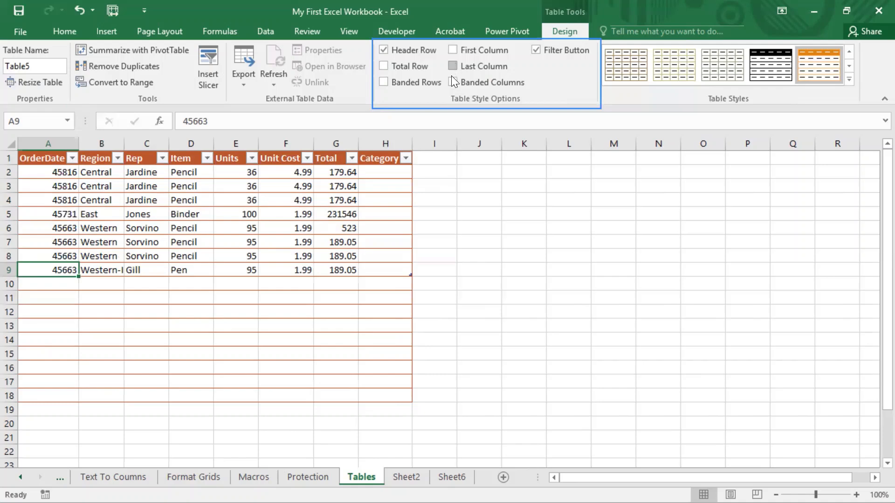
{"action": "left_click", "coordinate": [452, 82]}
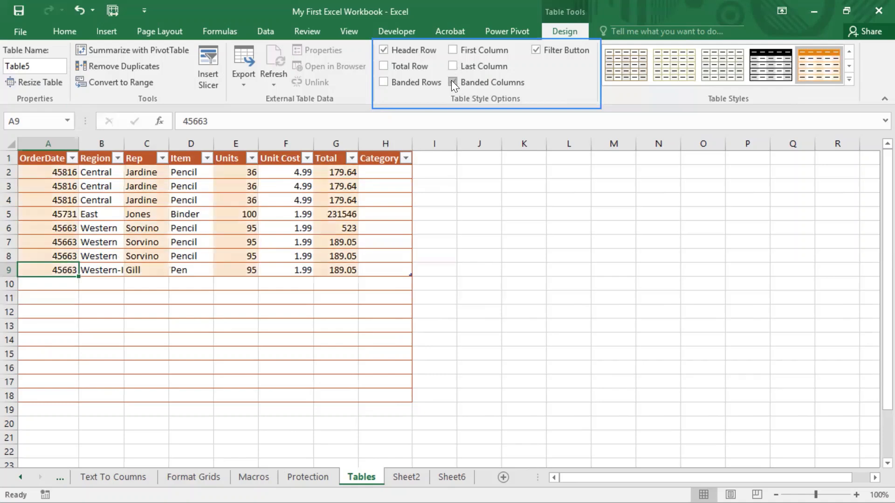
{"action": "left_click", "coordinate": [378, 82]}
{"action": "left_click", "coordinate": [379, 82]}
{"action": "left_click", "coordinate": [455, 82]}
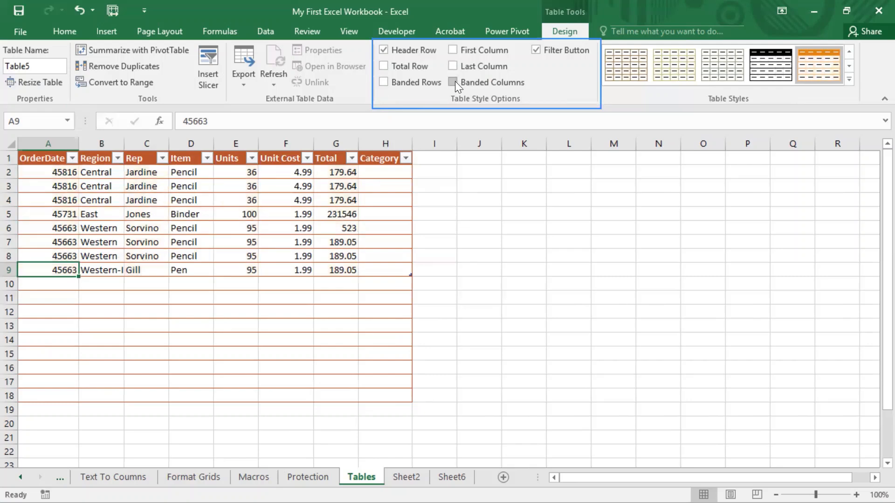
- Hide the filter buttons in the table's header row, select the Total header, and show the filter buttons again
{"action": "left_click", "coordinate": [536, 50]}
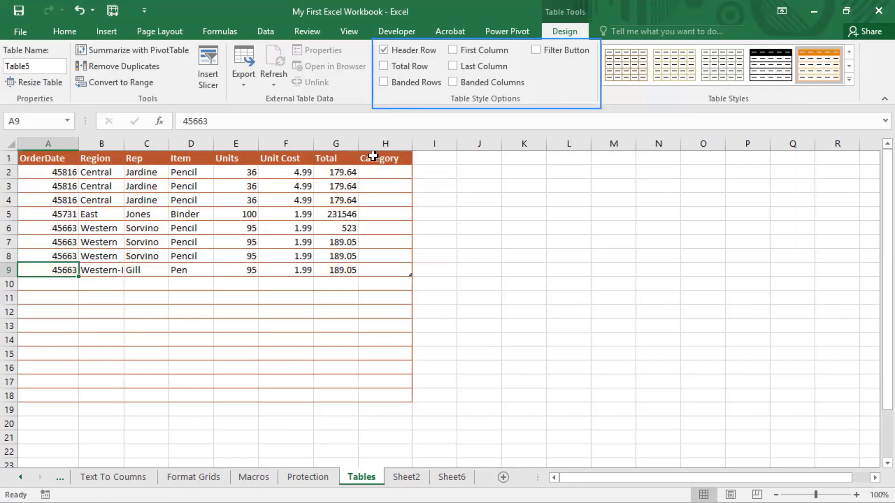
{"action": "left_click", "coordinate": [343, 163]}
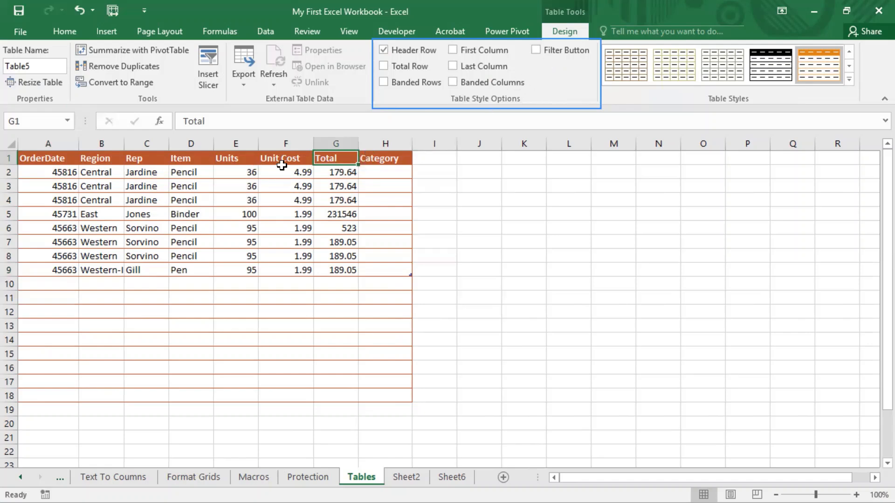
{"action": "left_click", "coordinate": [535, 51]}
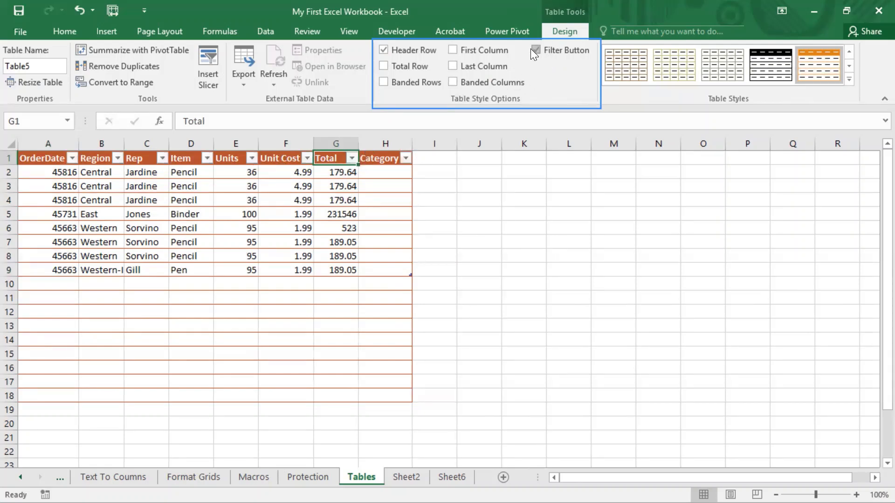